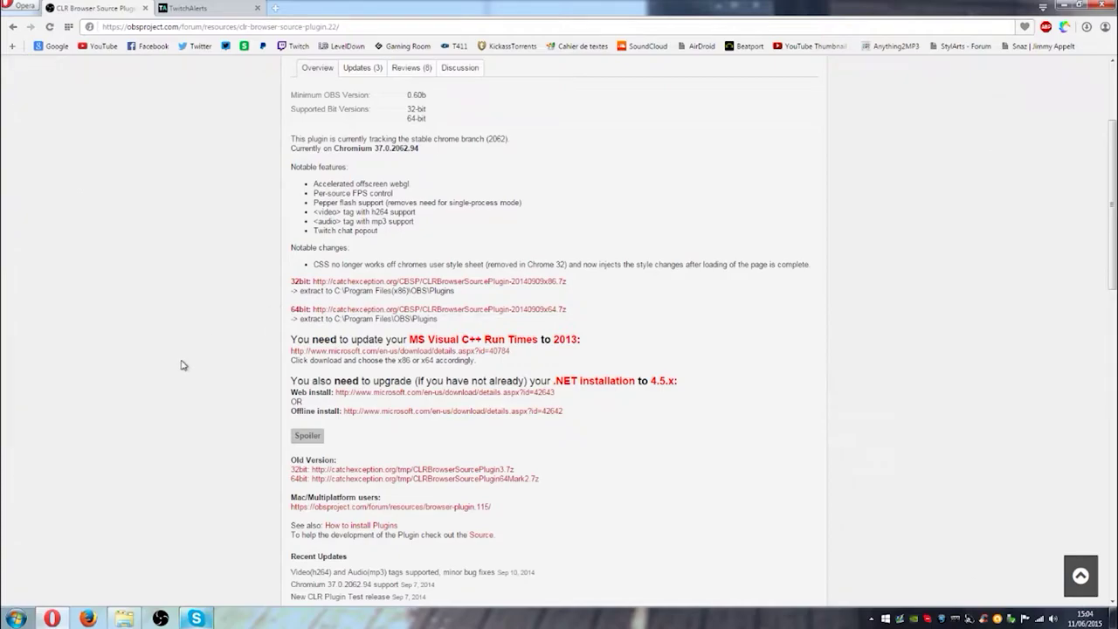
# Check in the Windows system properties whether the operating system is 32-bit or 64-bit, and close the system information.
pyautogui.click(16, 620)
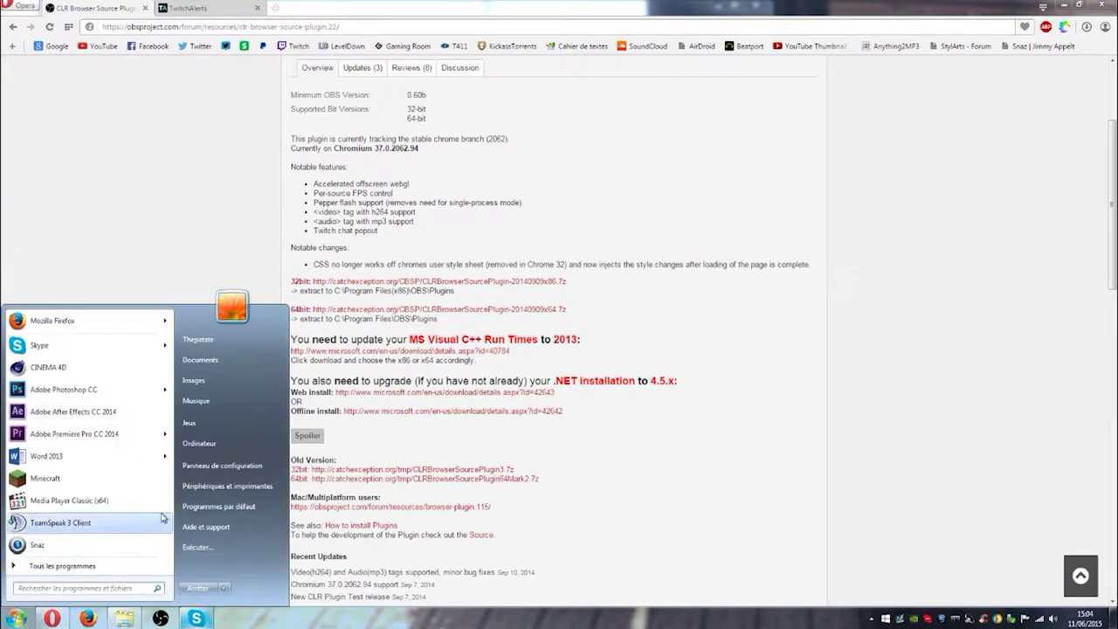
pyautogui.rightClick(214, 446)
pyautogui.click(251, 545)
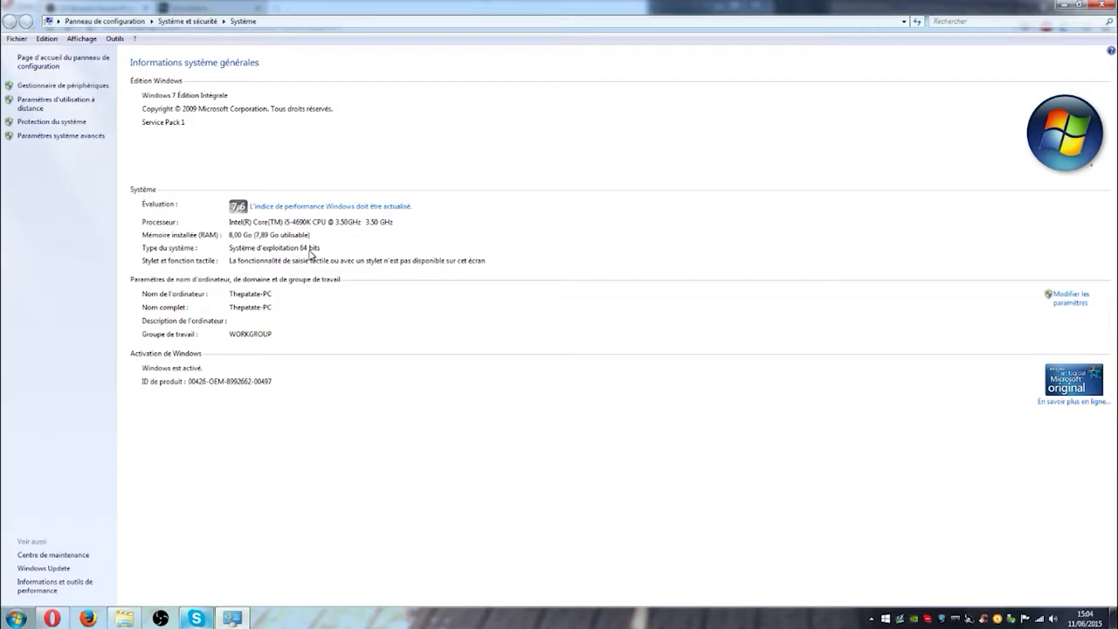
pyautogui.click(1110, 7)
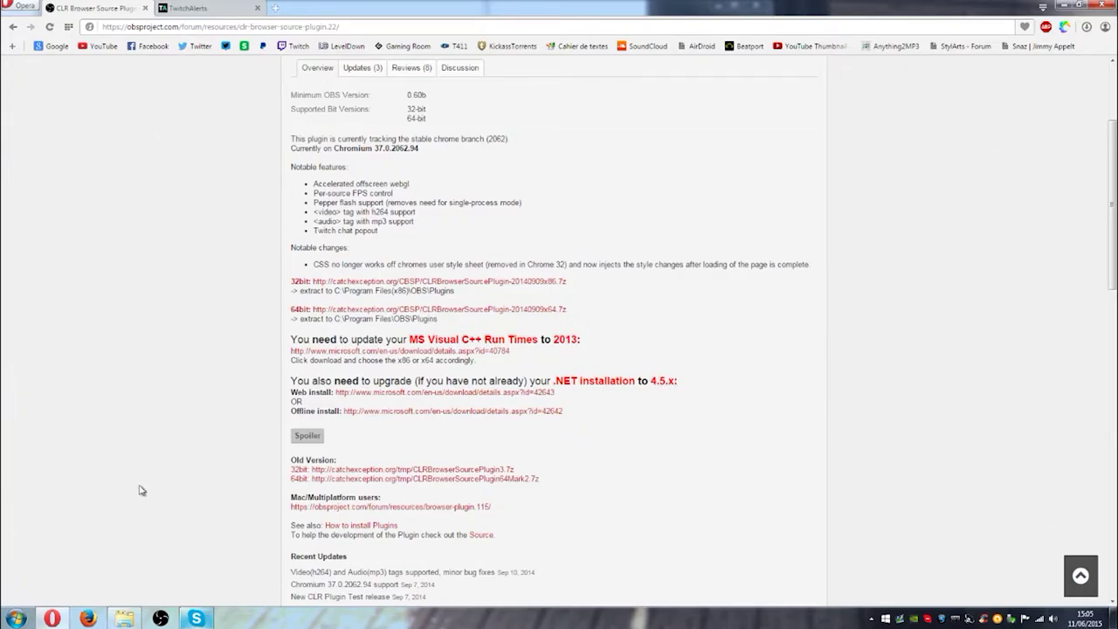
# Open the downloaded CLRBrowserSourcePlugin-20140909x64.7z archive from the desktop in WinRAR and move its window aside.
pyautogui.click(52, 619)
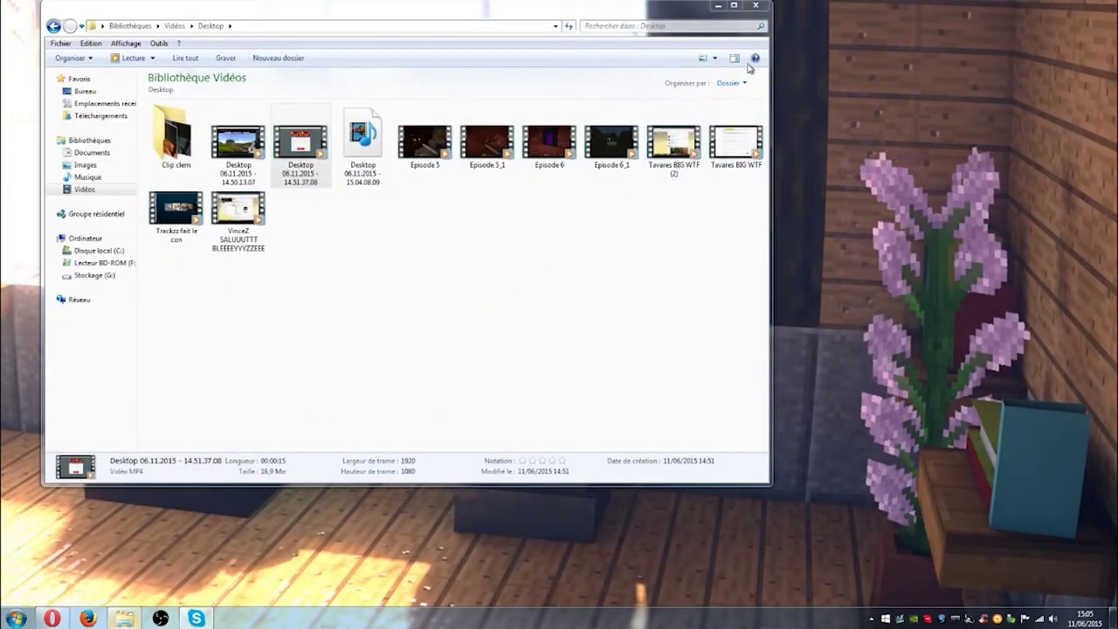
pyautogui.click(124, 618)
pyautogui.doubleClick(619, 201)
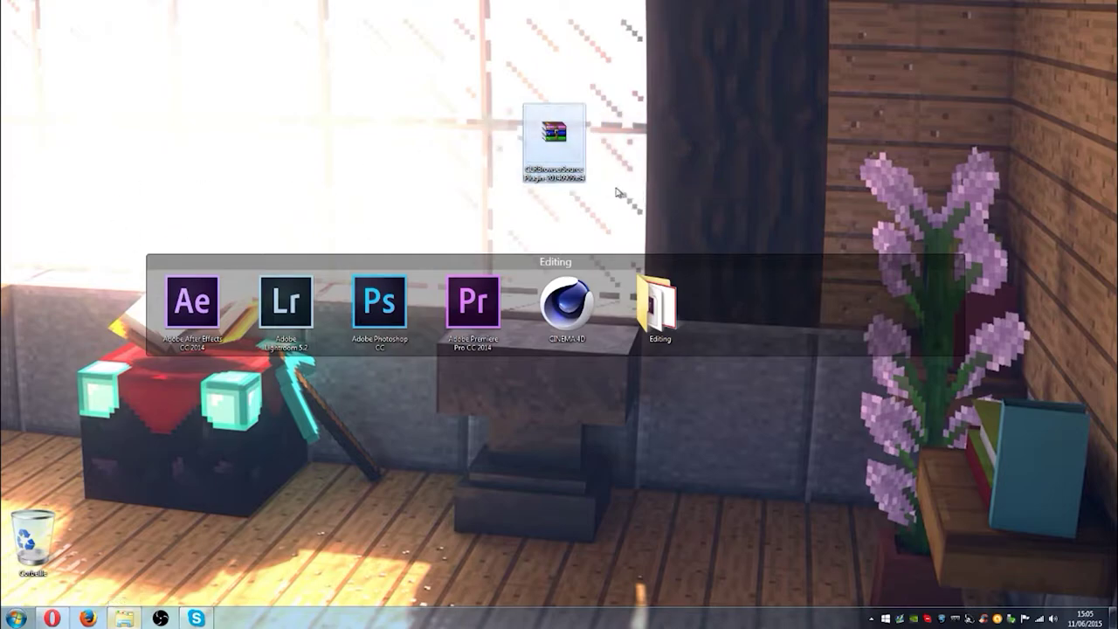
pyautogui.doubleClick(559, 162)
pyautogui.moveTo(210, 285); pyautogui.dragTo(666, 41)
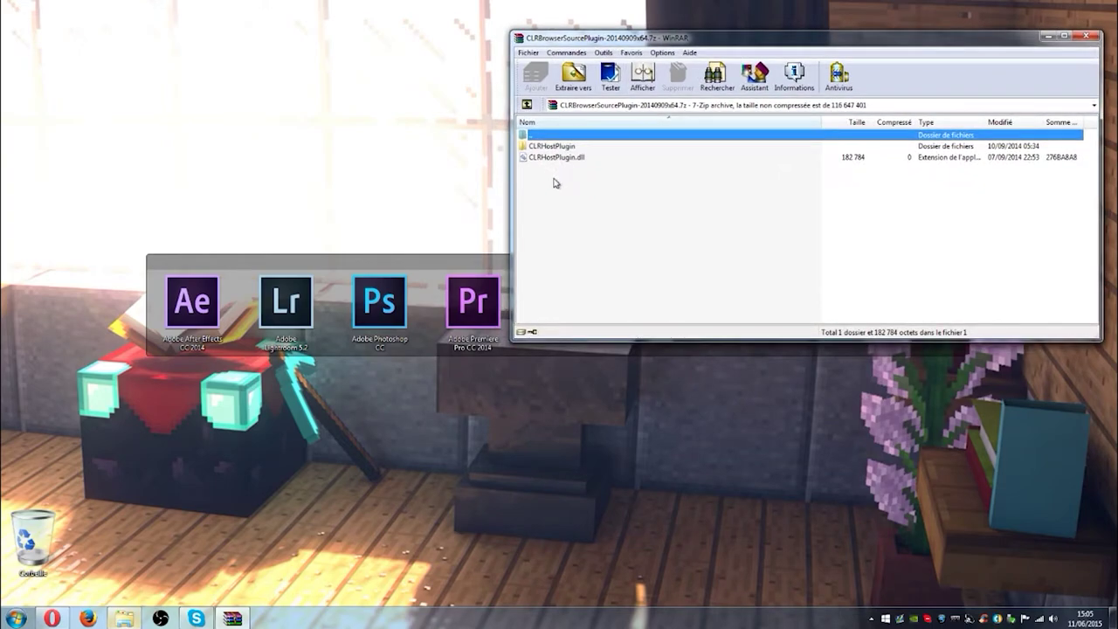
pyautogui.moveTo(554, 183); pyautogui.dragTo(593, 148)
pyautogui.click(599, 214)
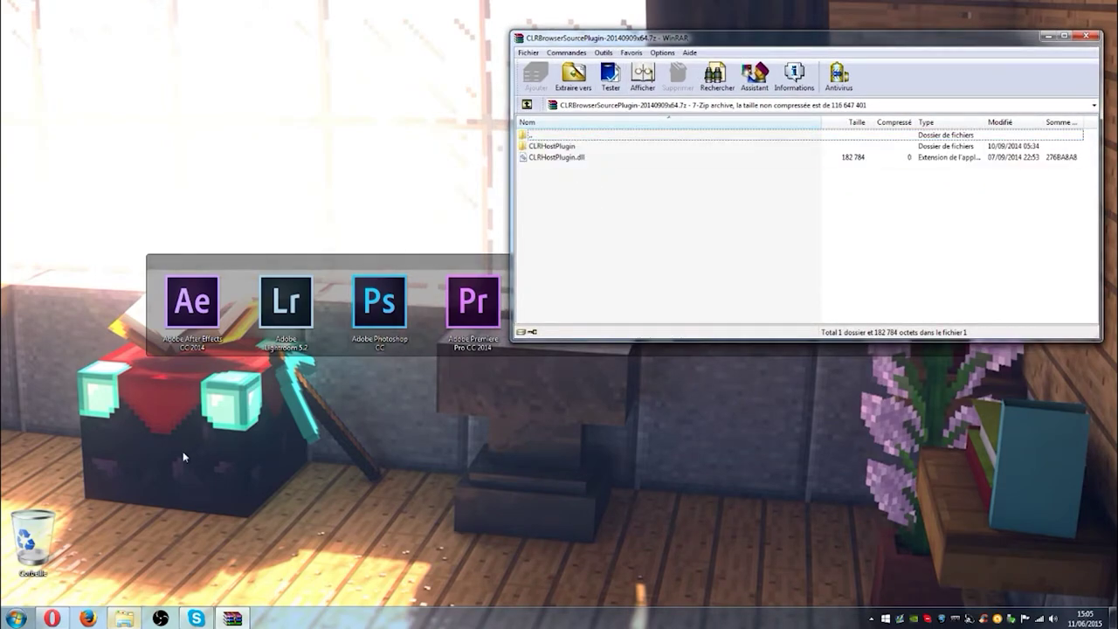
# Open the folder C:\Programmes\OBS\plugins and select CLRHostPlugin and CLRHostPlugin.dll in the archive.
pyautogui.click(17, 619)
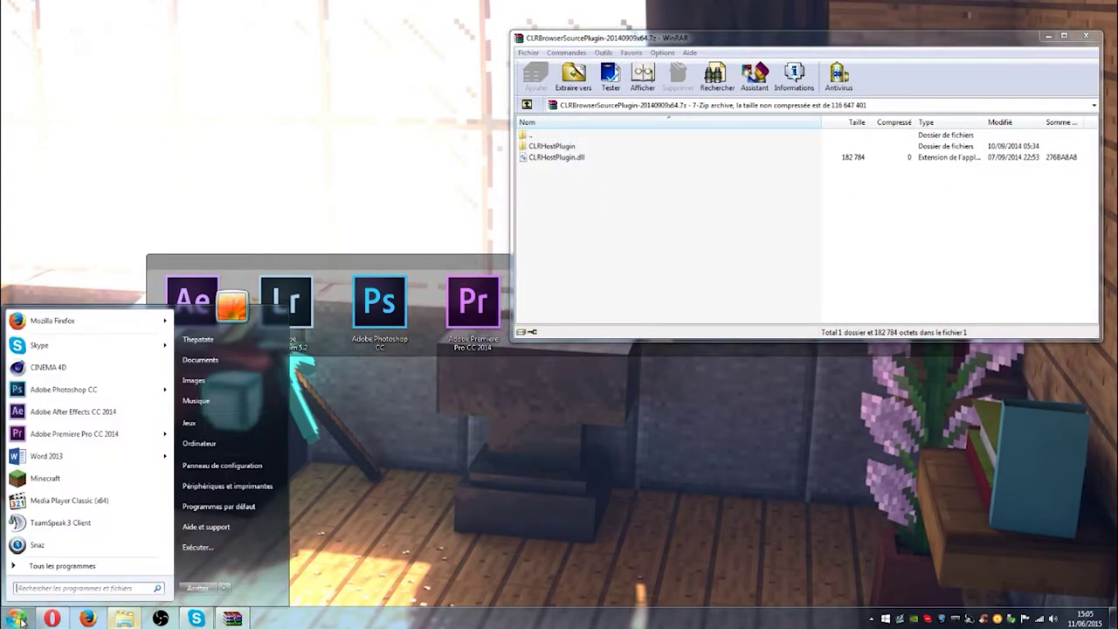
pyautogui.click(219, 450)
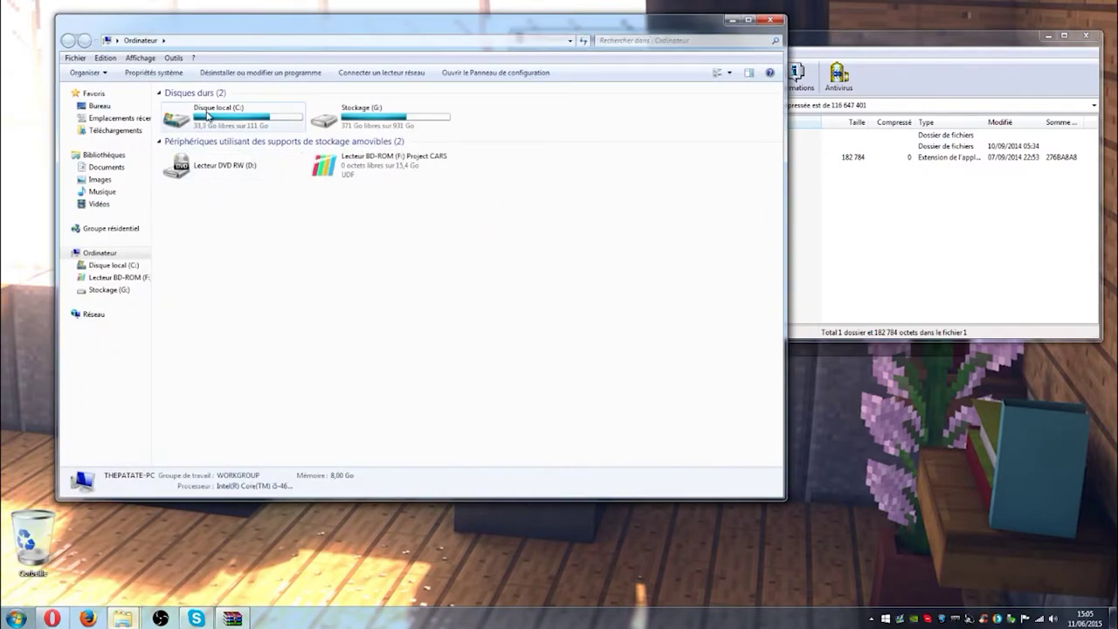
pyautogui.doubleClick(210, 112)
pyautogui.doubleClick(209, 169)
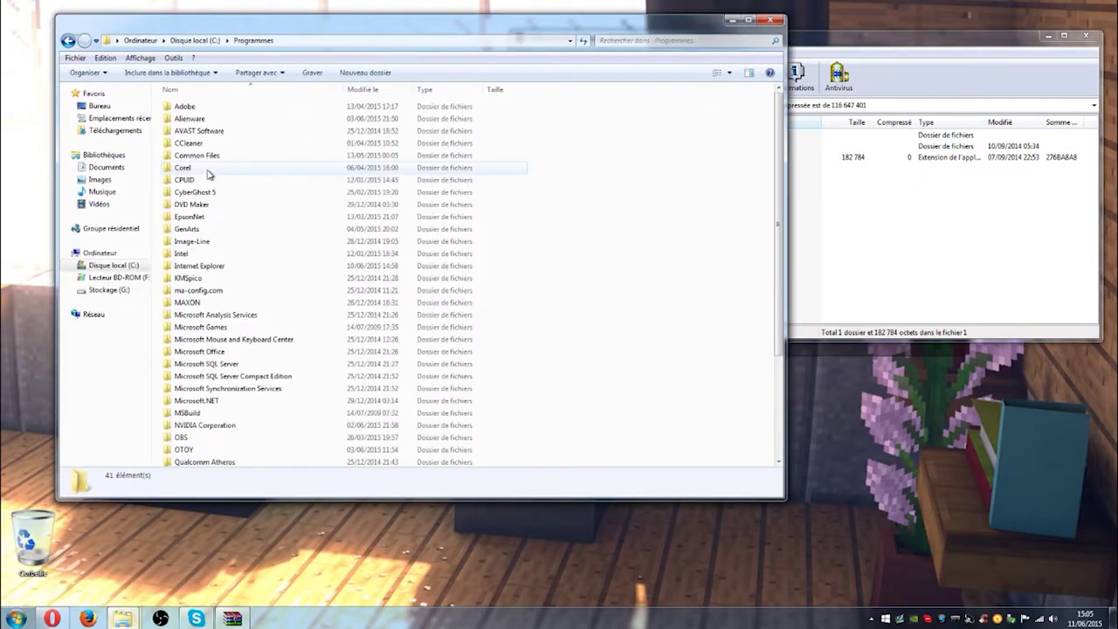
pyautogui.click(68, 40)
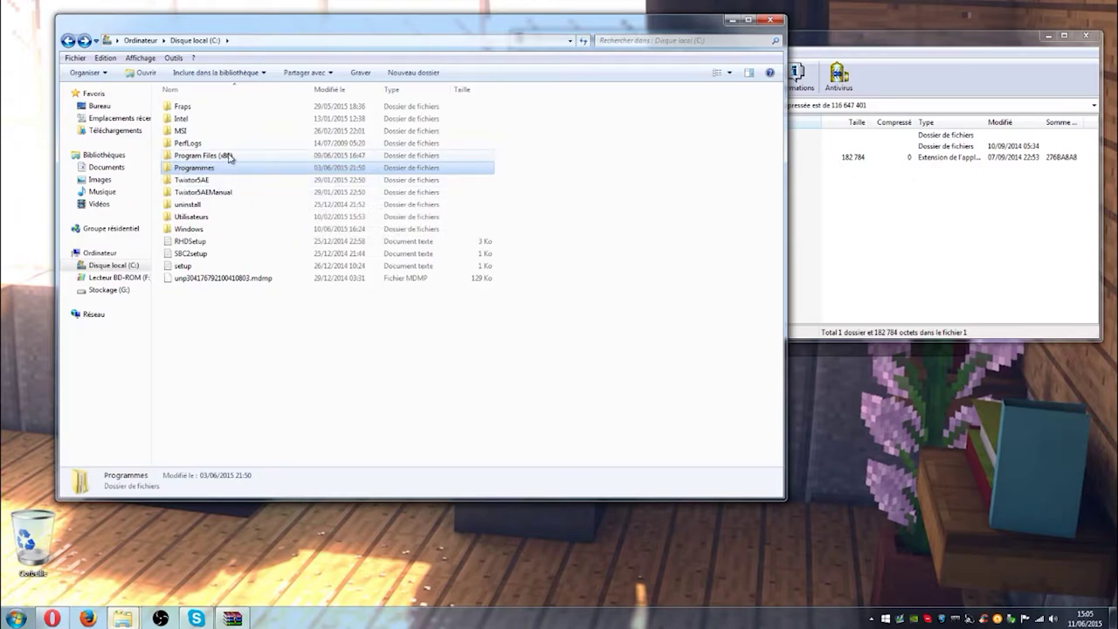
pyautogui.doubleClick(207, 172)
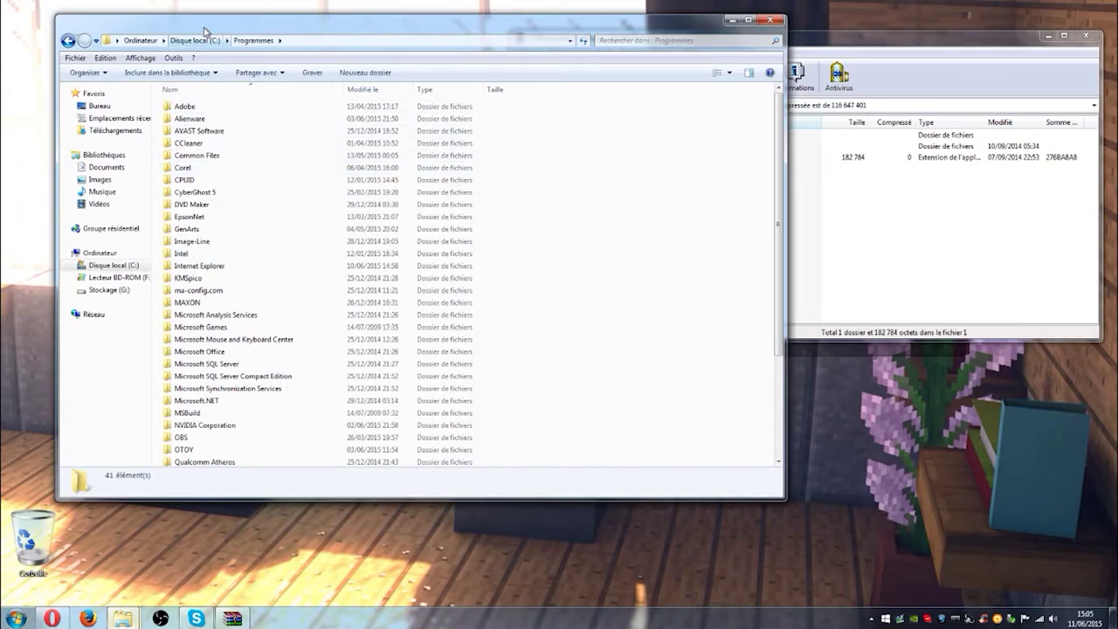
pyautogui.moveTo(205, 28); pyautogui.dragTo(185, 46)
pyautogui.doubleClick(245, 390)
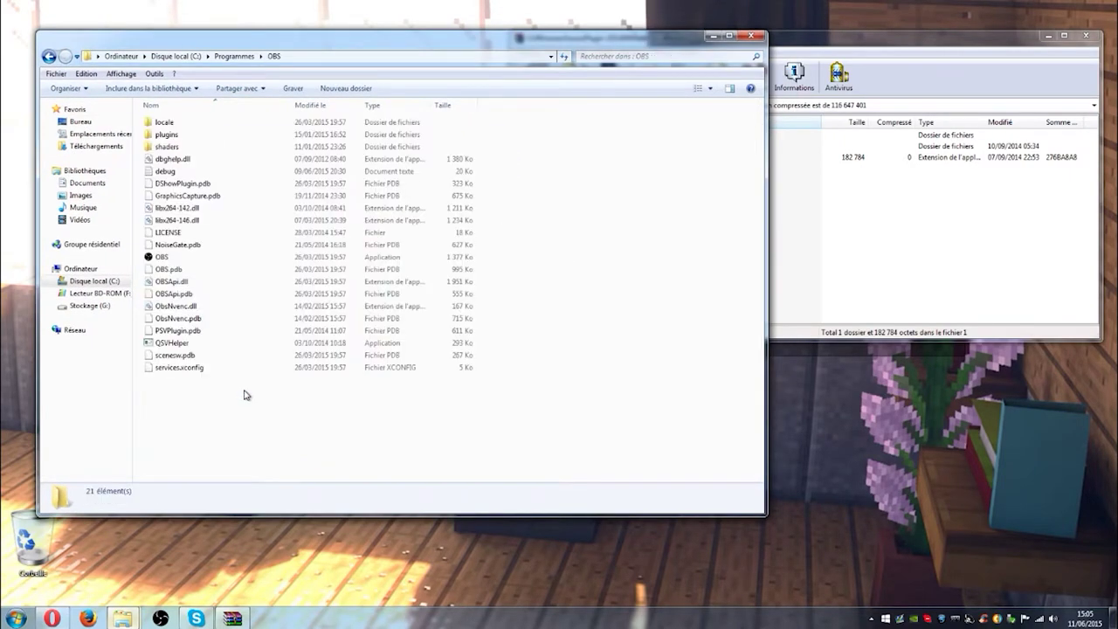
pyautogui.doubleClick(168, 134)
pyautogui.click(804, 207)
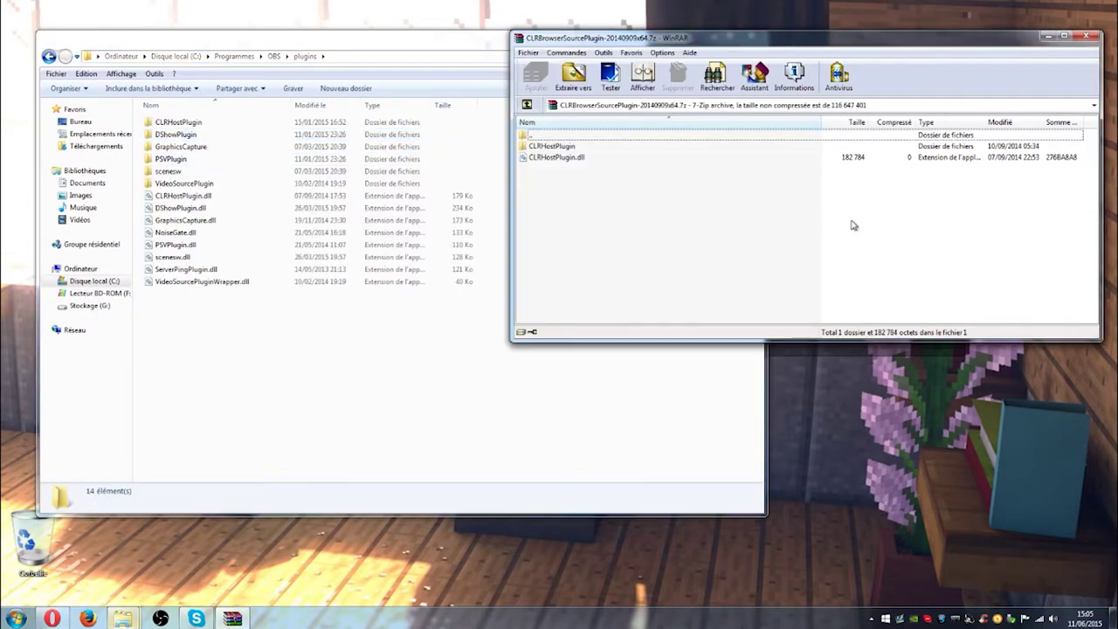
pyautogui.moveTo(573, 198); pyautogui.dragTo(608, 151)
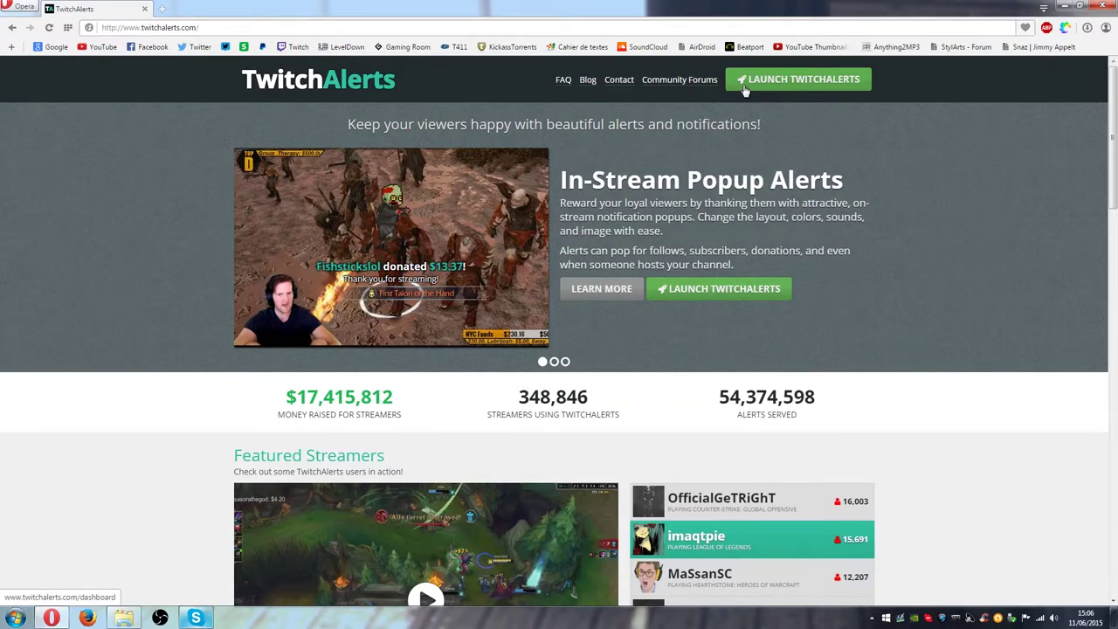
# Launch TwitchAlerts from its home page in the browser and connect with the Twitch account.
pyautogui.click(806, 87)
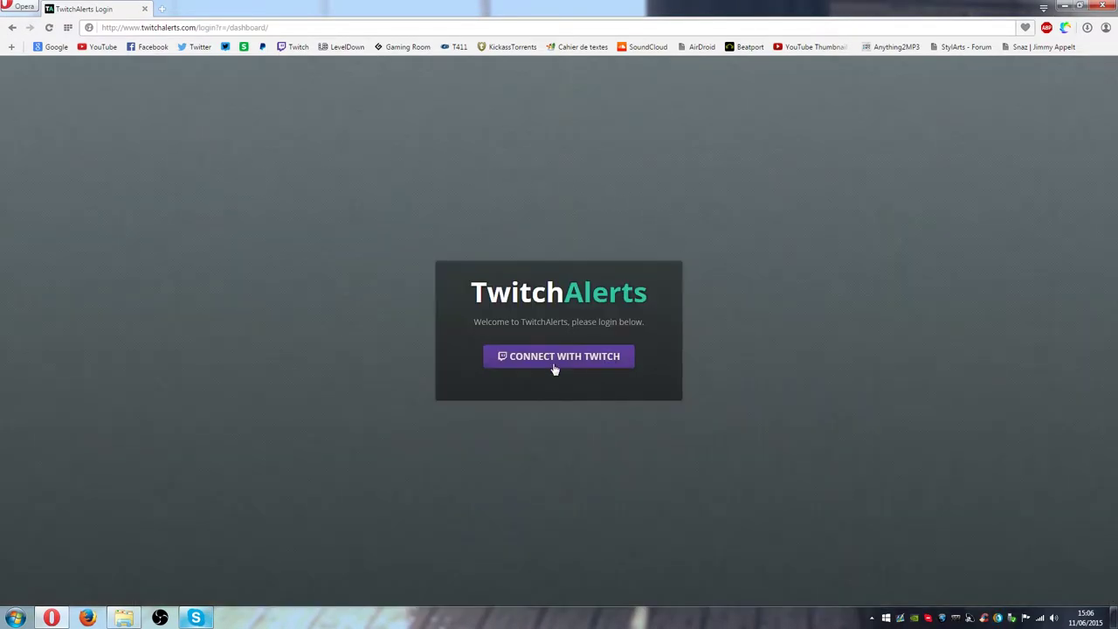
pyautogui.click(609, 365)
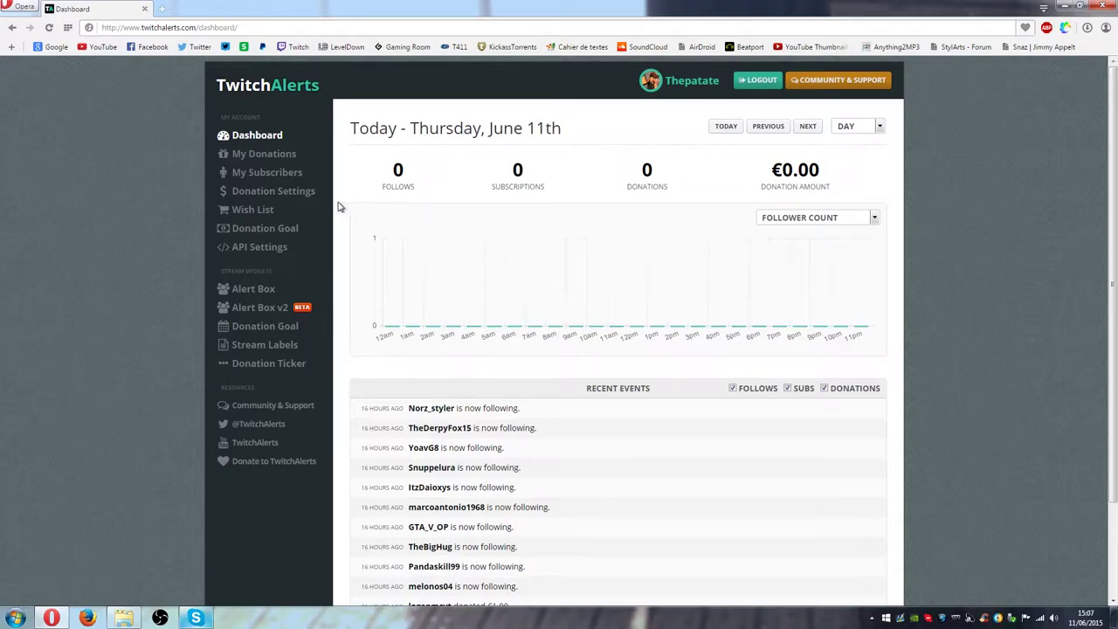
# Open the TwitchAlerts donation settings and examine the available currencies for My Currency.
pyautogui.click(286, 197)
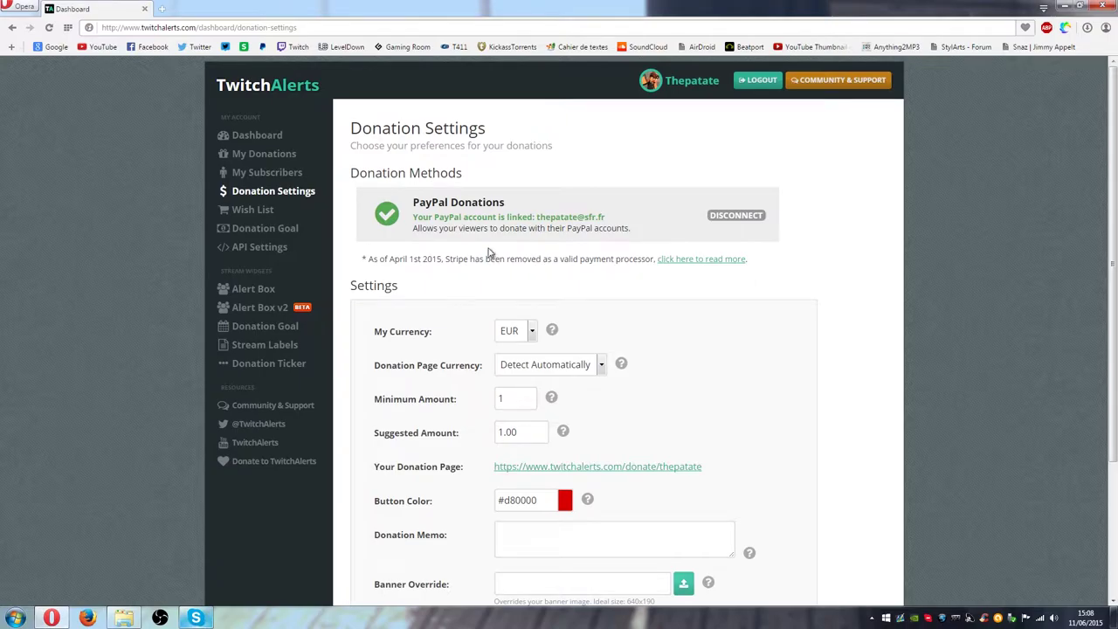
pyautogui.scroll(-2, 529, 269)
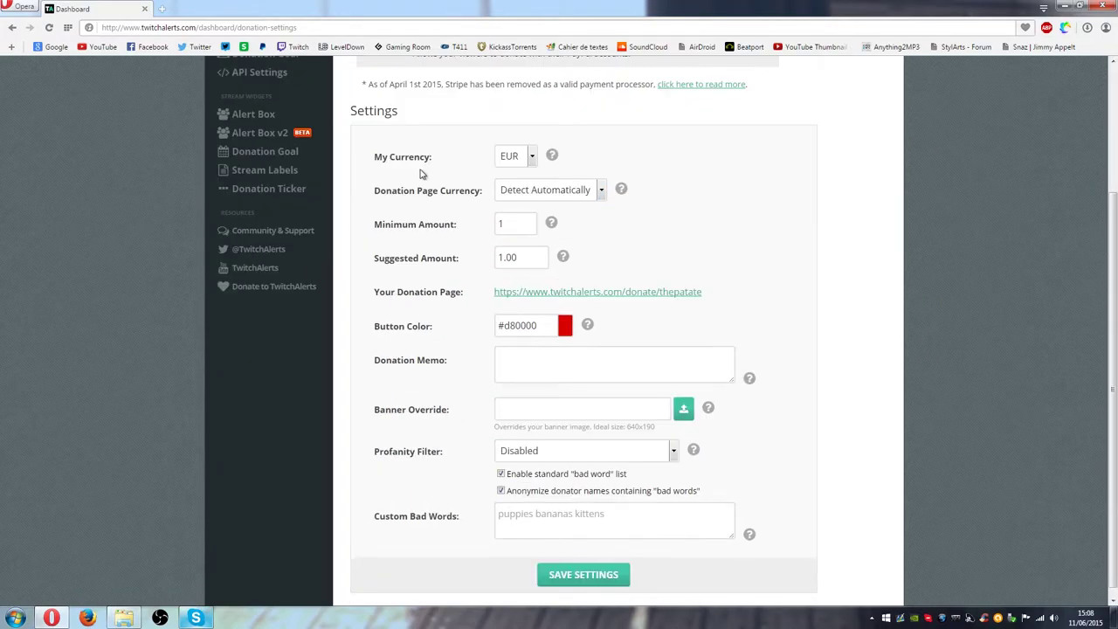
pyautogui.click(527, 162)
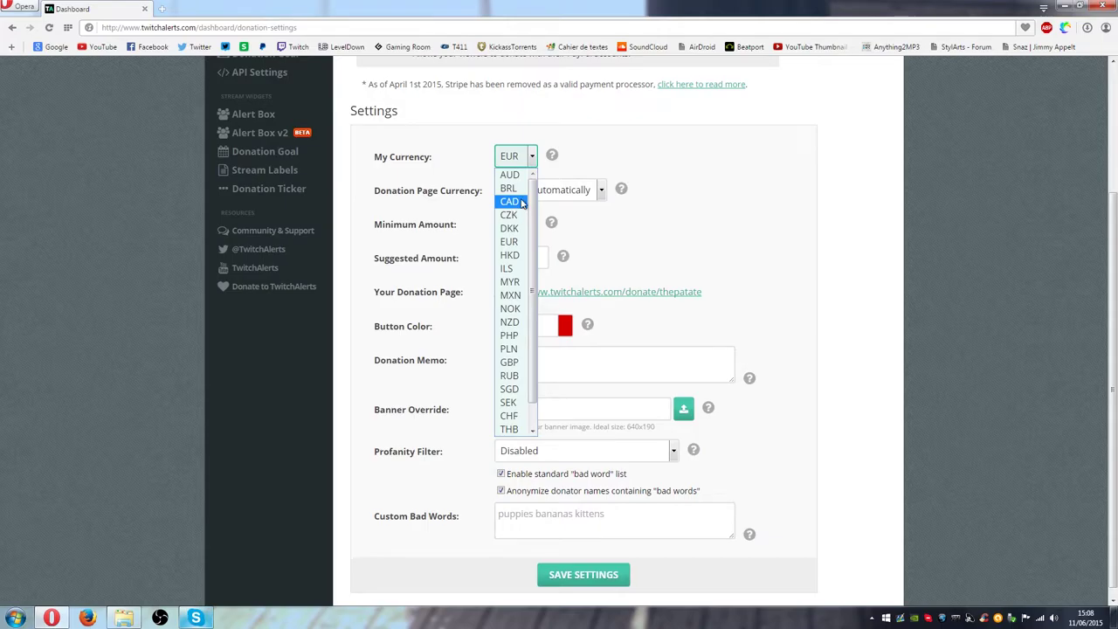
pyautogui.click(531, 153)
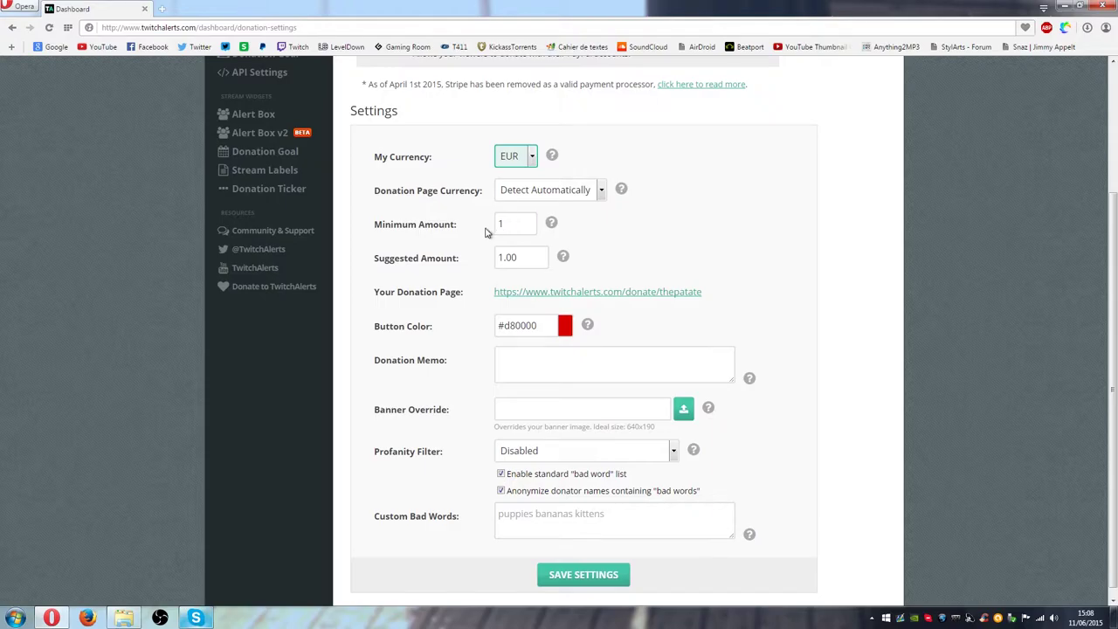
# Examine the Minimum Amount and Suggested Amount values in the donation settings.
pyautogui.moveTo(507, 228); pyautogui.dragTo(483, 225)
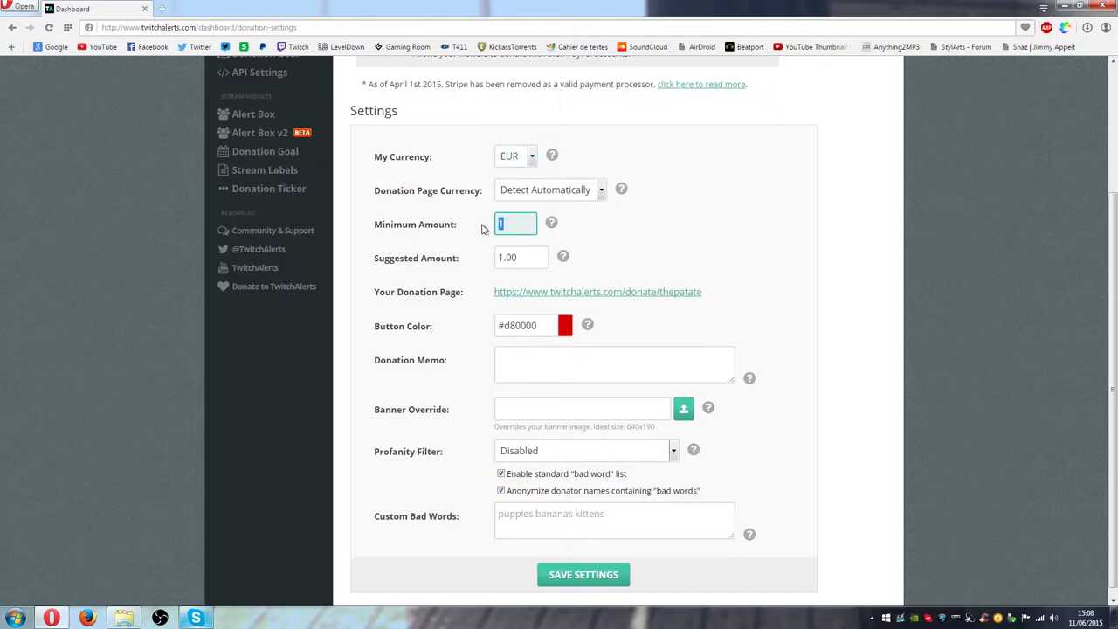
pyautogui.click(483, 229)
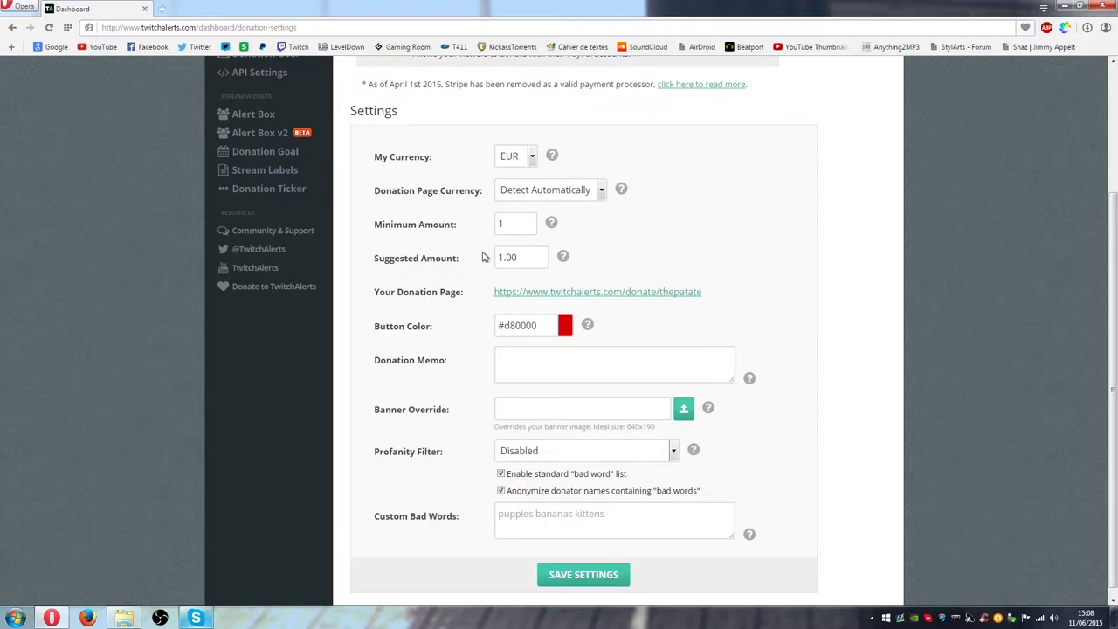
pyautogui.click(502, 229)
pyautogui.click(480, 238)
pyautogui.moveTo(535, 258); pyautogui.dragTo(497, 256)
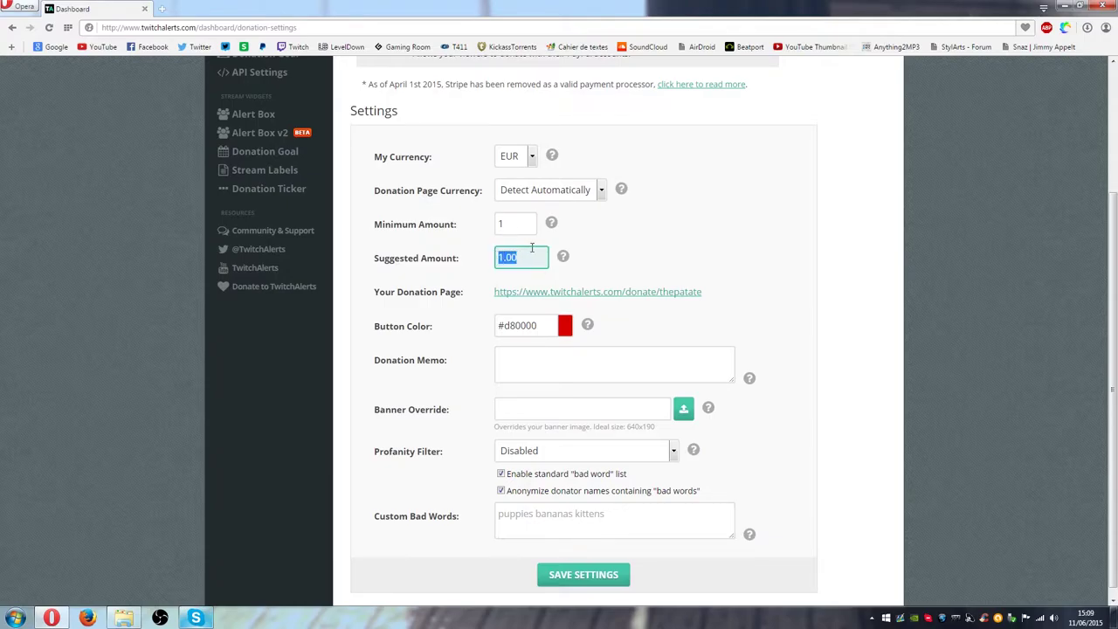
pyautogui.click(519, 257)
pyautogui.click(465, 255)
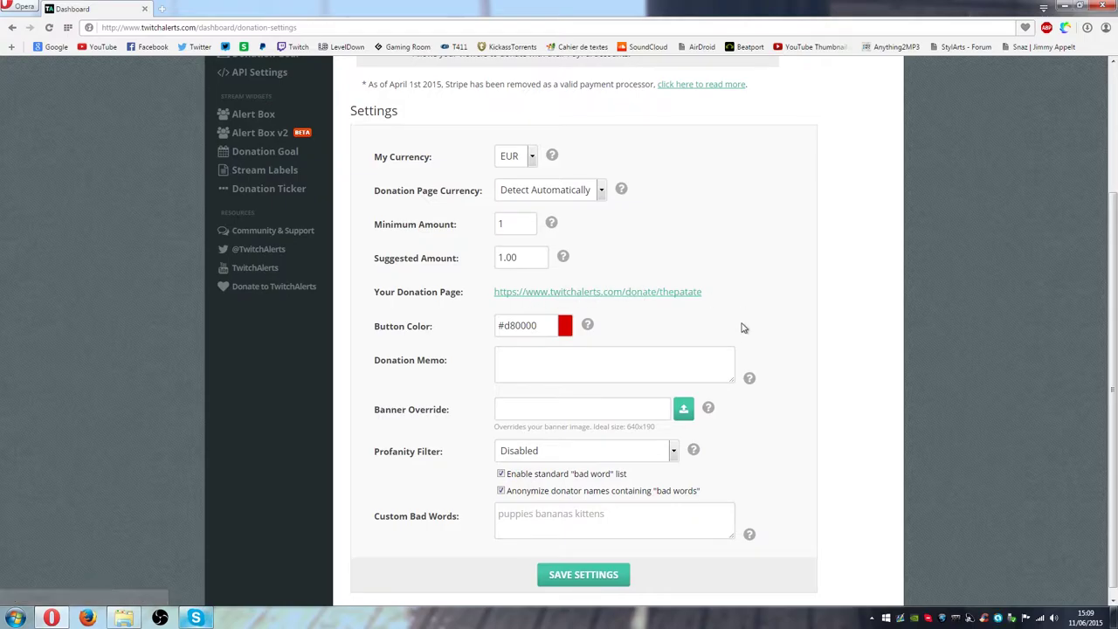
# Open the public donation page from the donation settings in a new browser tab and load it.
pyautogui.rightClick(555, 301)
pyautogui.click(559, 303)
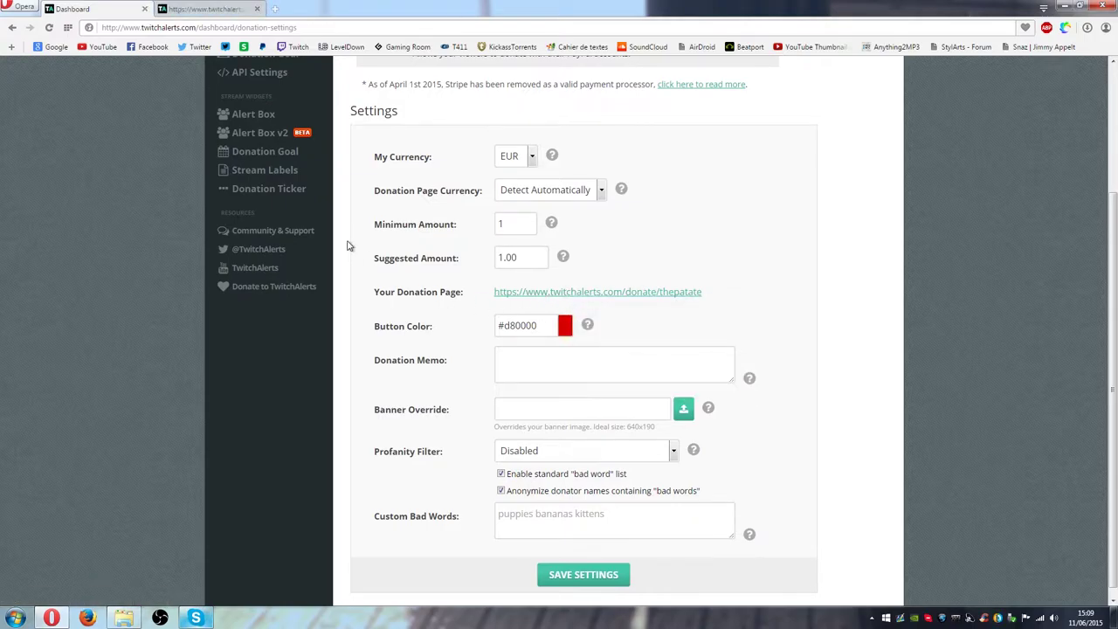
pyautogui.click(182, 10)
pyautogui.click(50, 27)
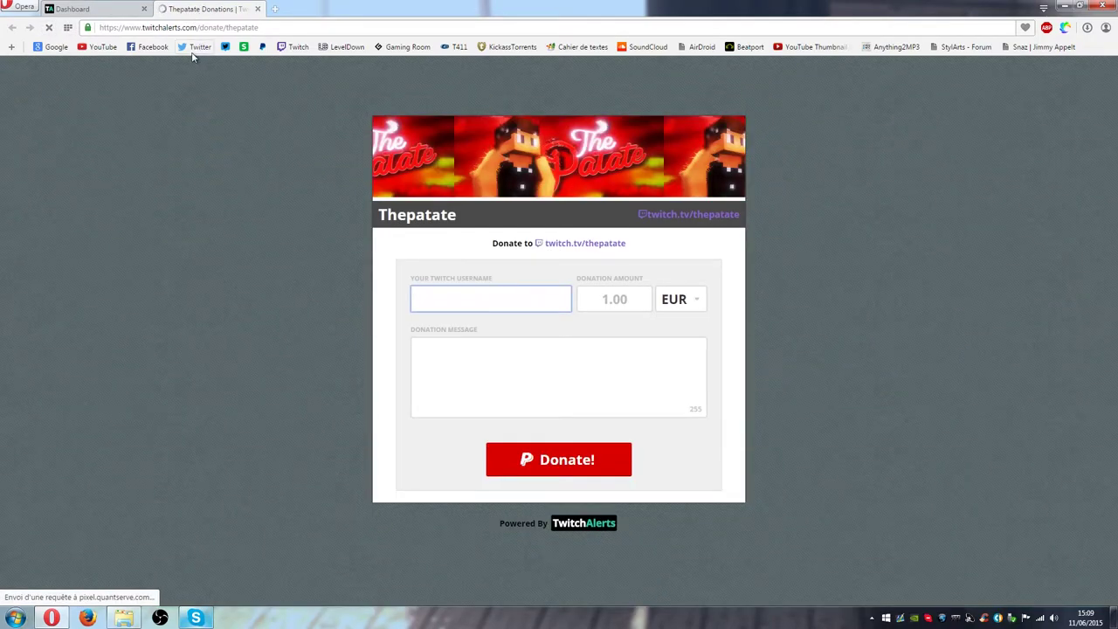
# Compare the donation page's button and banner with the Button Color and Banner Override fields in the donation settings.
pyautogui.hotkey('ctrl', 'Tab')
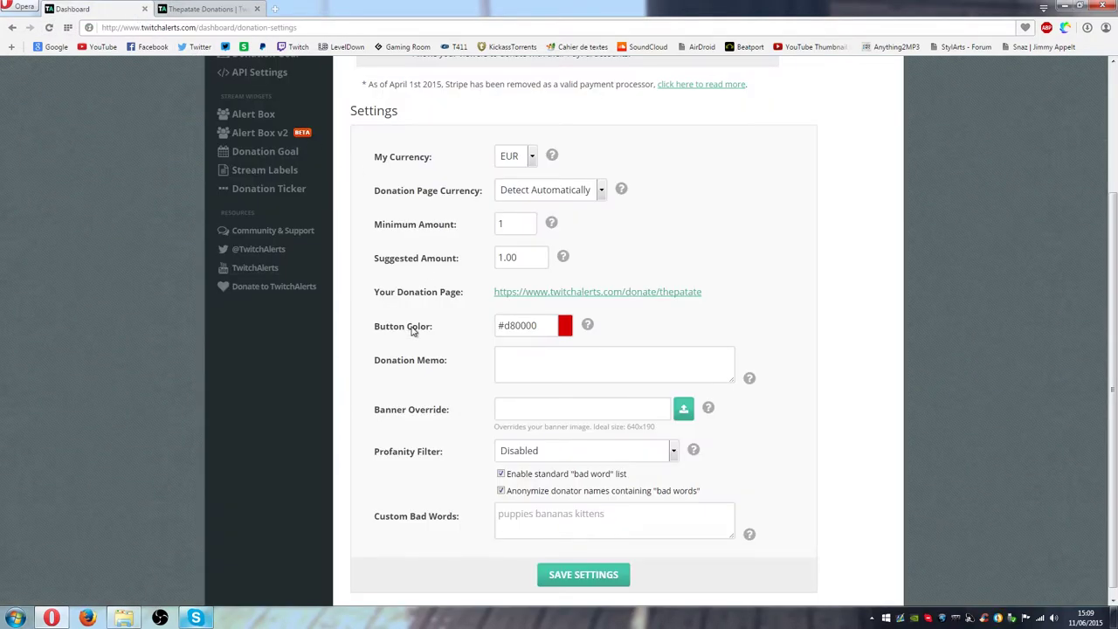
pyautogui.click(218, 7)
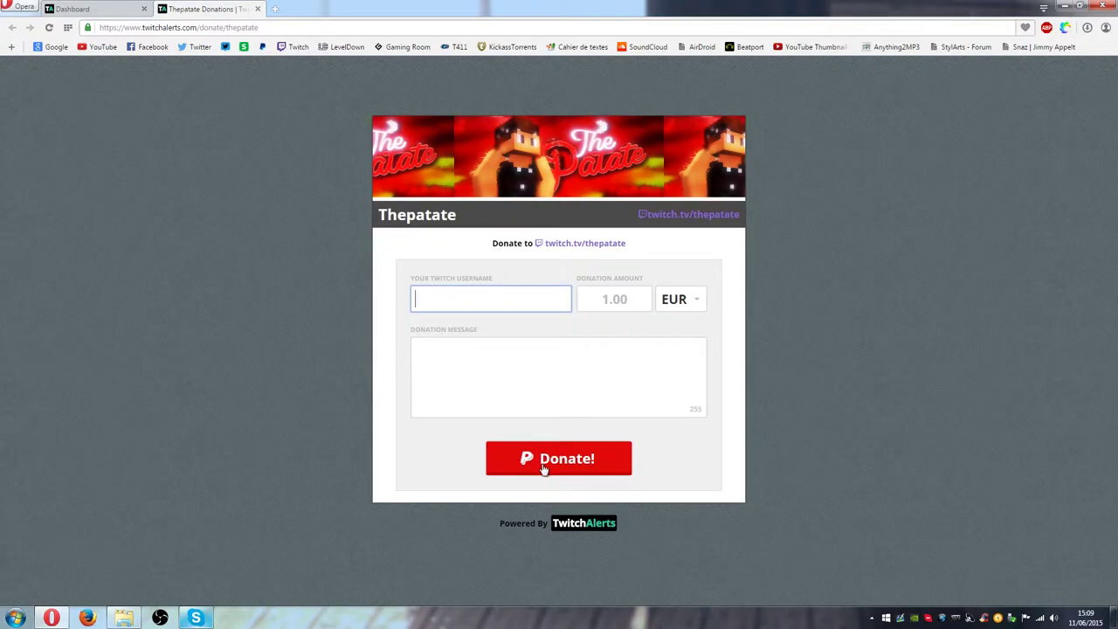
pyautogui.hotkey('ctrl', 'Tab')
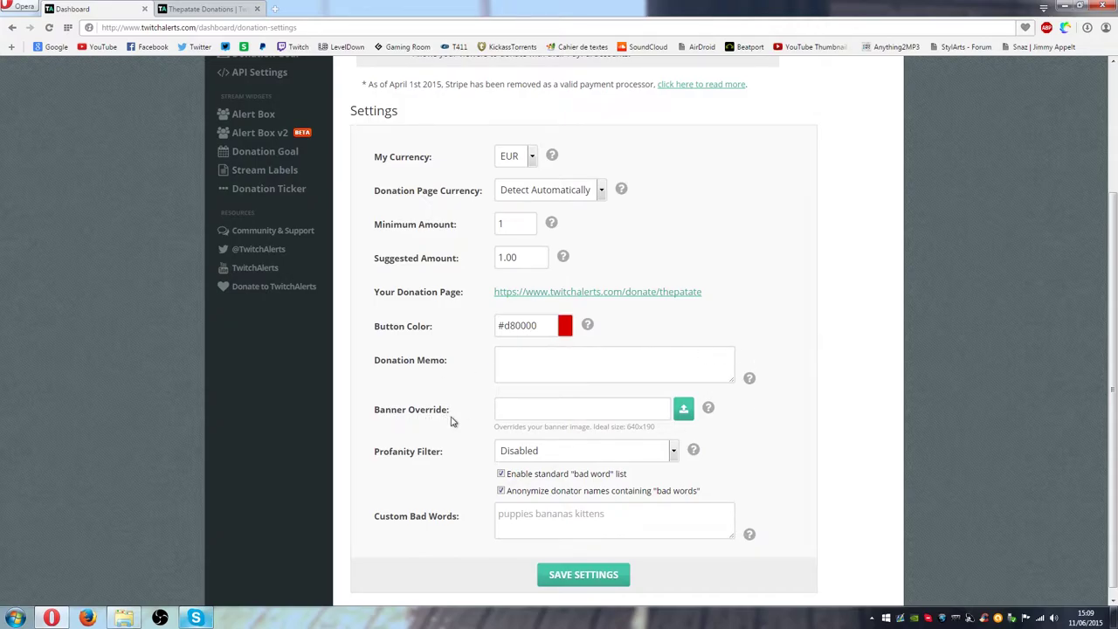
pyautogui.hotkey('ctrl', 'Tab')
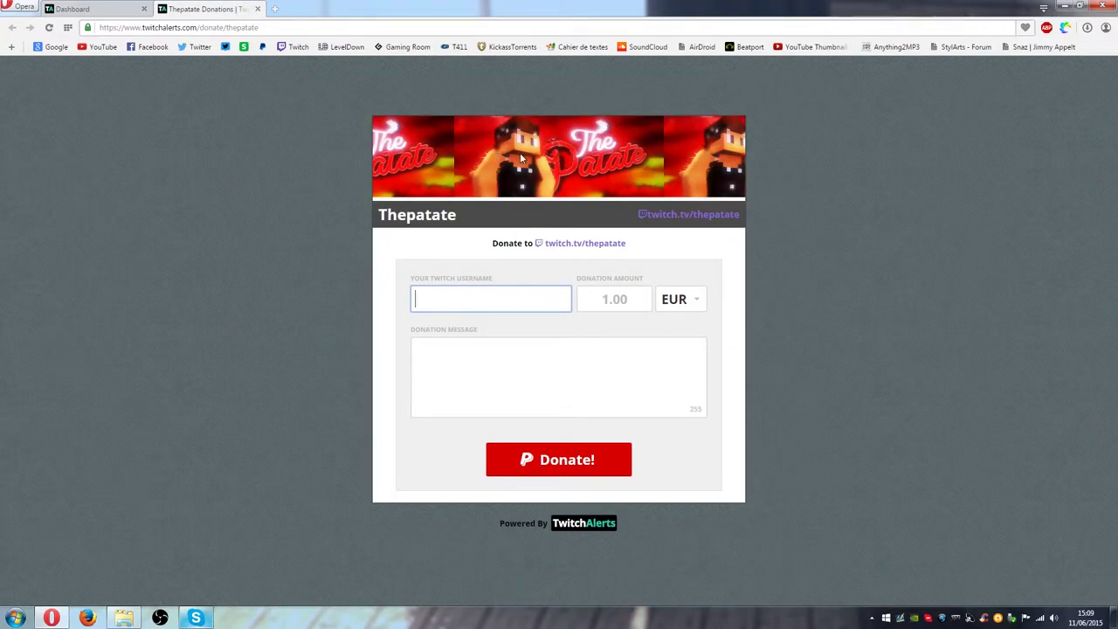
pyautogui.click(105, 10)
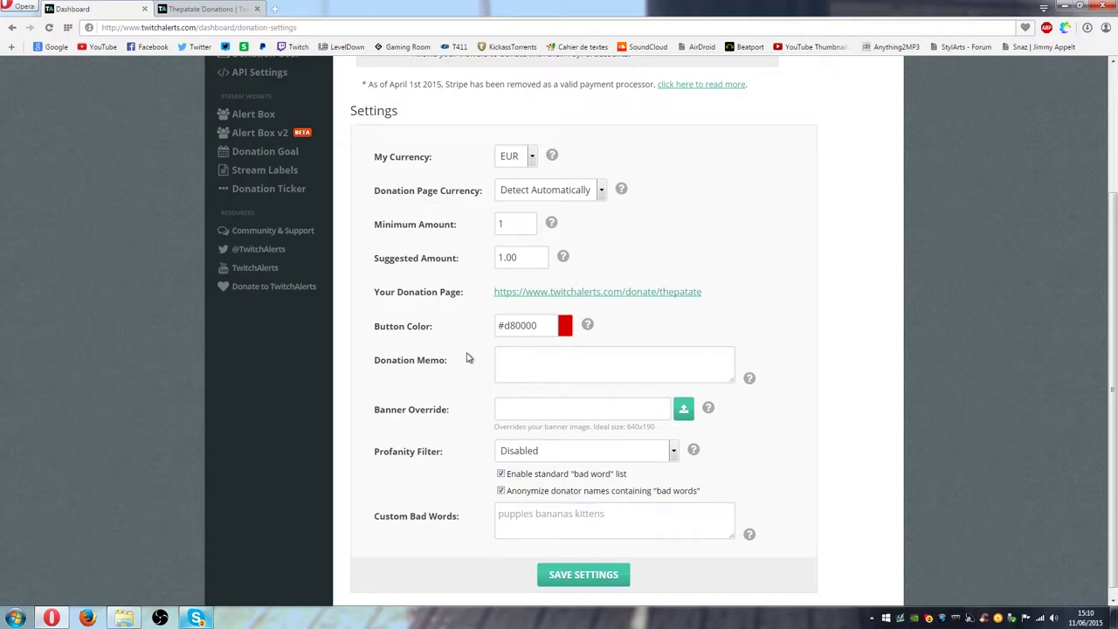
# Open Alert Box v2 and examine its widget links, alert previews and general alert settings.
pyautogui.scroll(2, 471, 367)
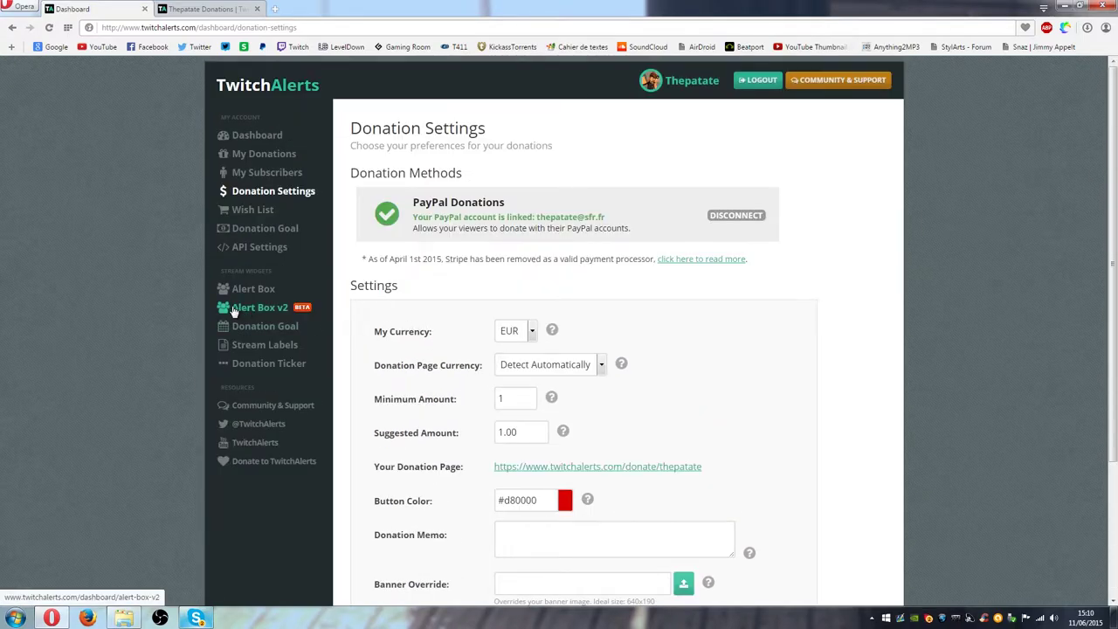
pyautogui.click(278, 309)
pyautogui.scroll(-3, 356, 325)
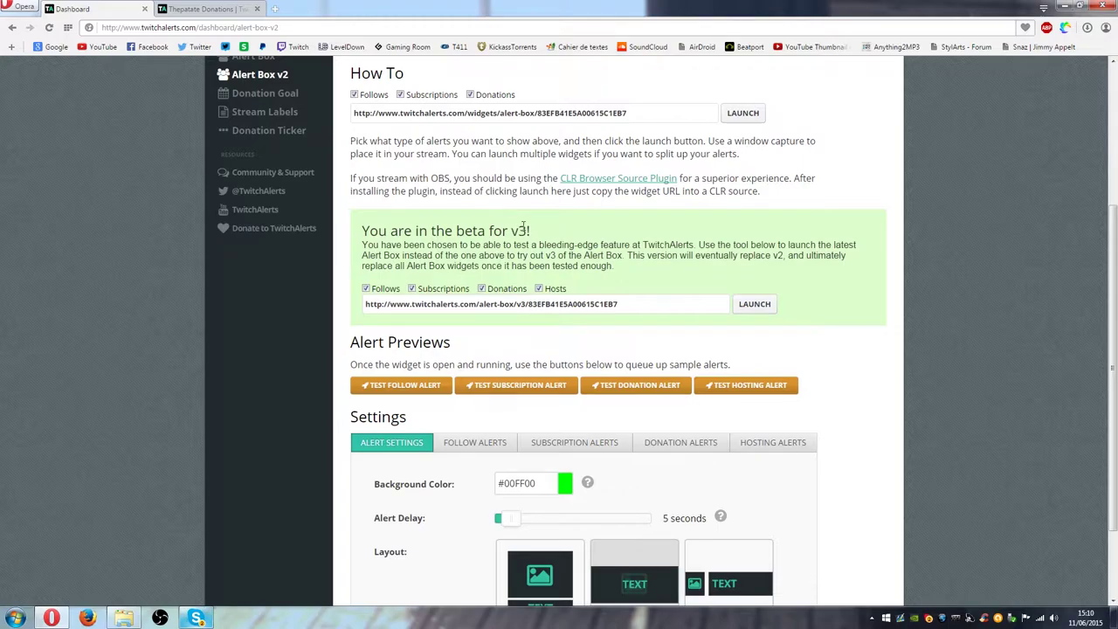
pyautogui.scroll(-2, 271, 306)
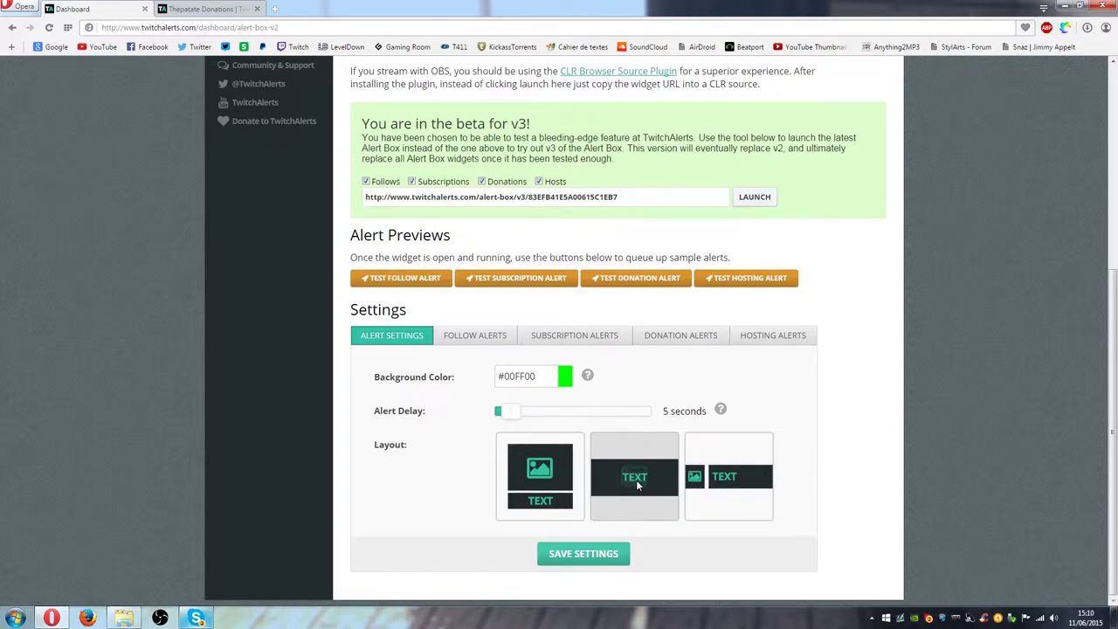
# Open the follow alert settings and examine the {name} placeholder in the message template.
pyautogui.click(476, 335)
pyautogui.scroll(-1, 478, 347)
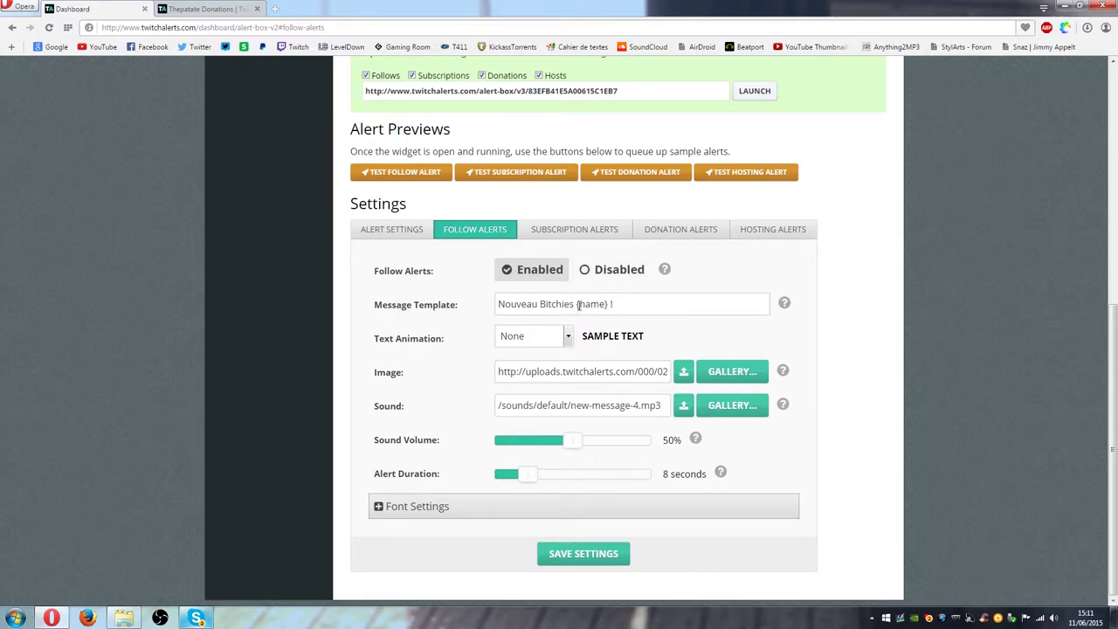
pyautogui.moveTo(578, 304); pyautogui.dragTo(607, 304)
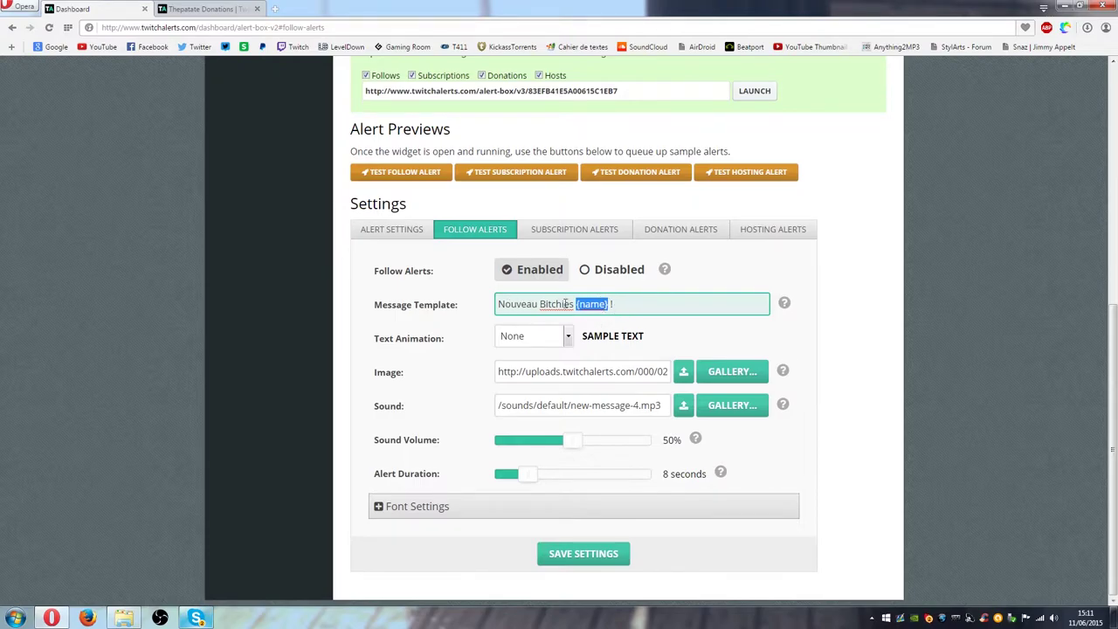
pyautogui.click(580, 304)
pyautogui.moveTo(576, 304); pyautogui.dragTo(608, 304)
pyautogui.click(500, 304)
# Preview the Bounce text animation for follow alerts and set the animation back to None.
pyautogui.click(515, 336)
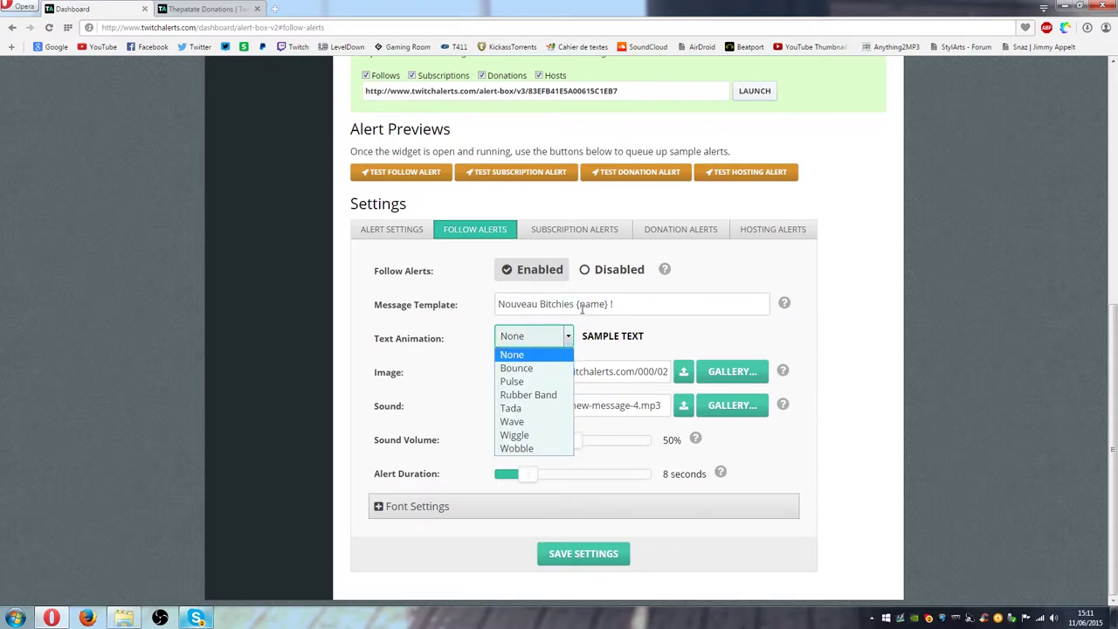
pyautogui.click(518, 367)
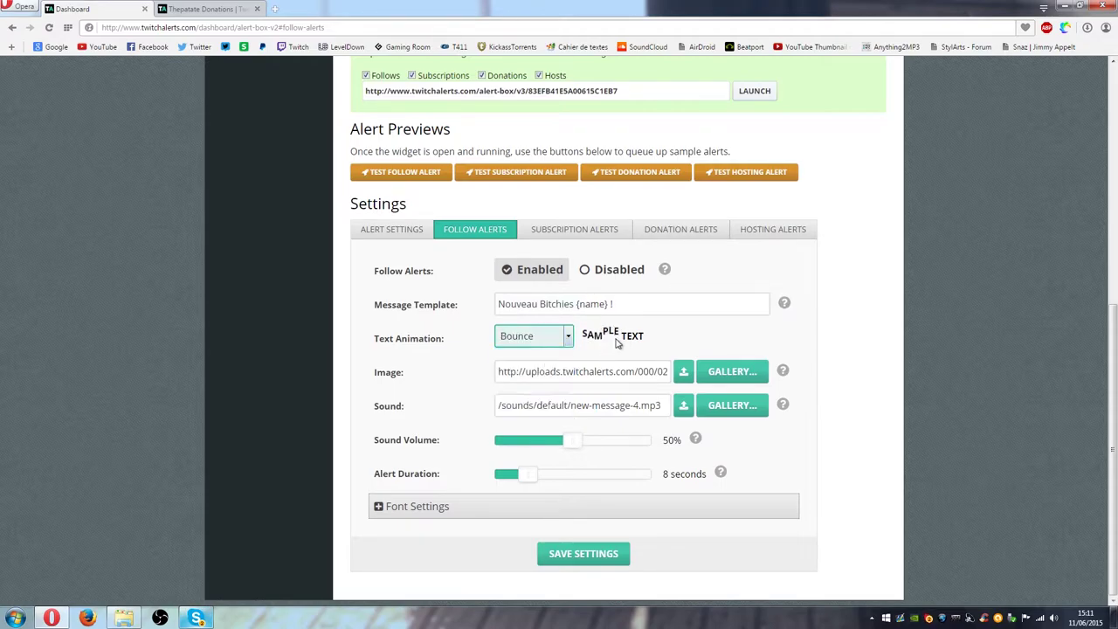
pyautogui.click(533, 336)
pyautogui.click(525, 352)
# Browse the image gallery for the follow alert and leave it without choosing an image.
pyautogui.click(748, 374)
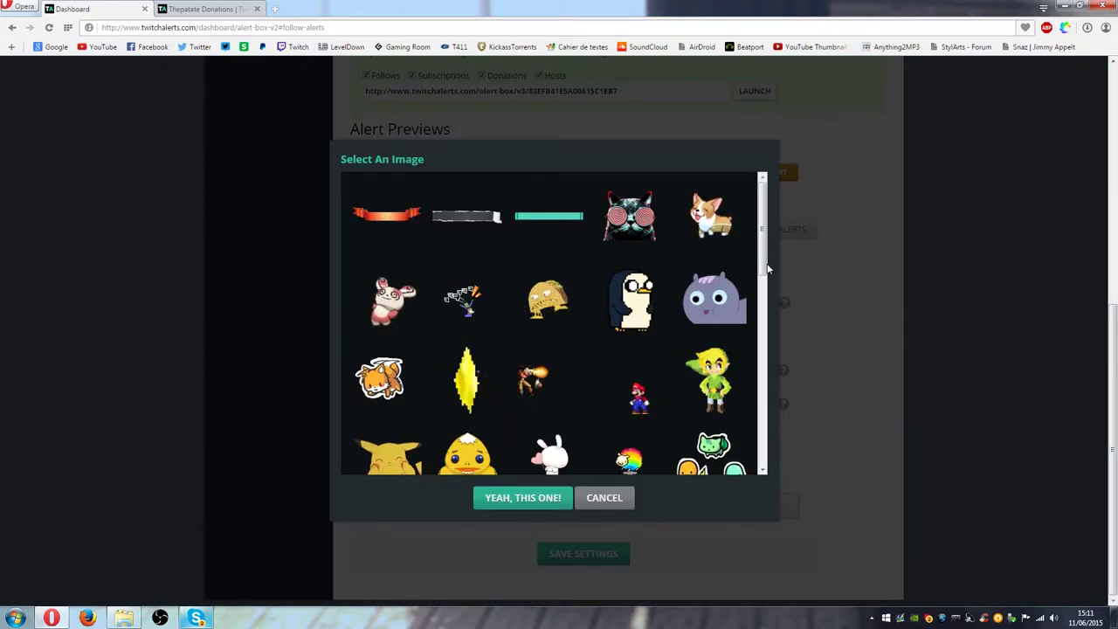
pyautogui.moveTo(763, 258); pyautogui.dragTo(748, 362)
pyautogui.scroll(-3, 748, 365)
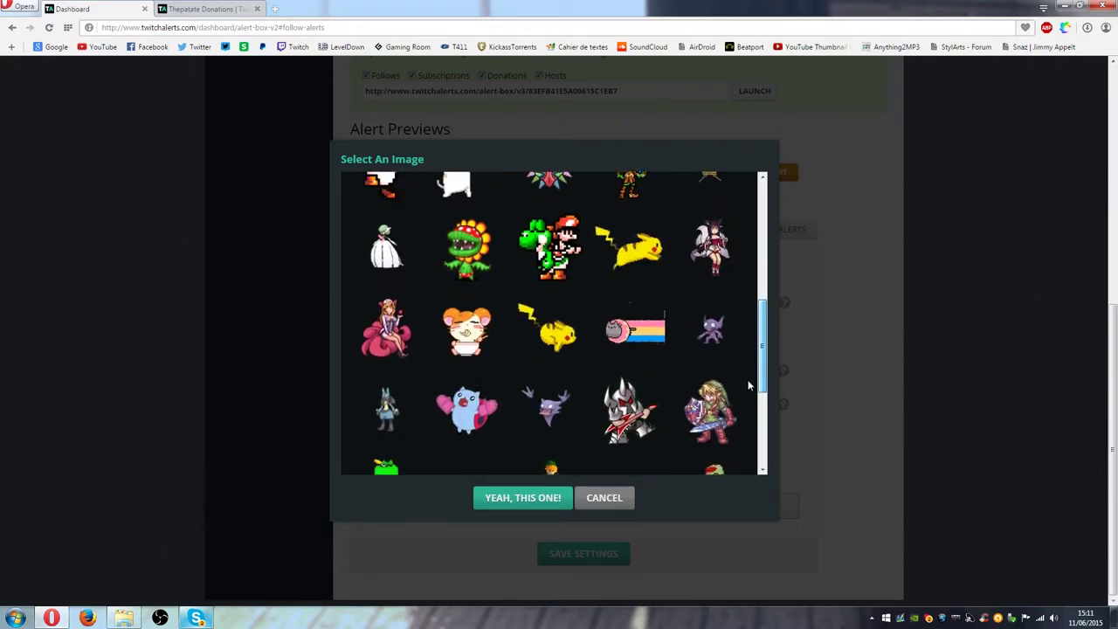
pyautogui.click(746, 370)
pyautogui.scroll(-3, 559, 394)
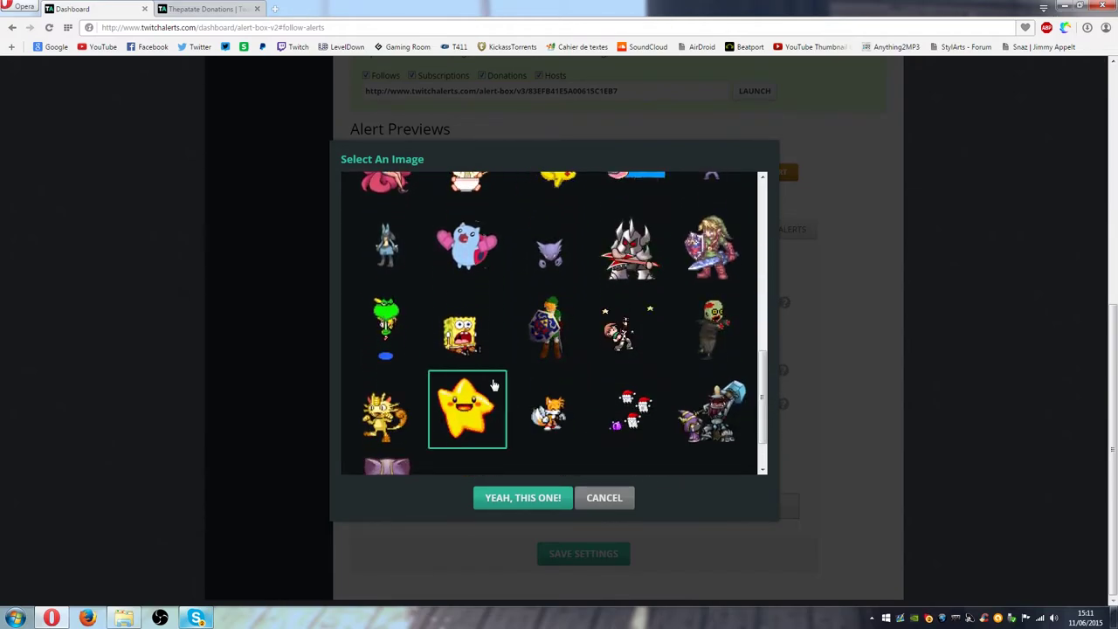
pyautogui.scroll(6, 763, 407)
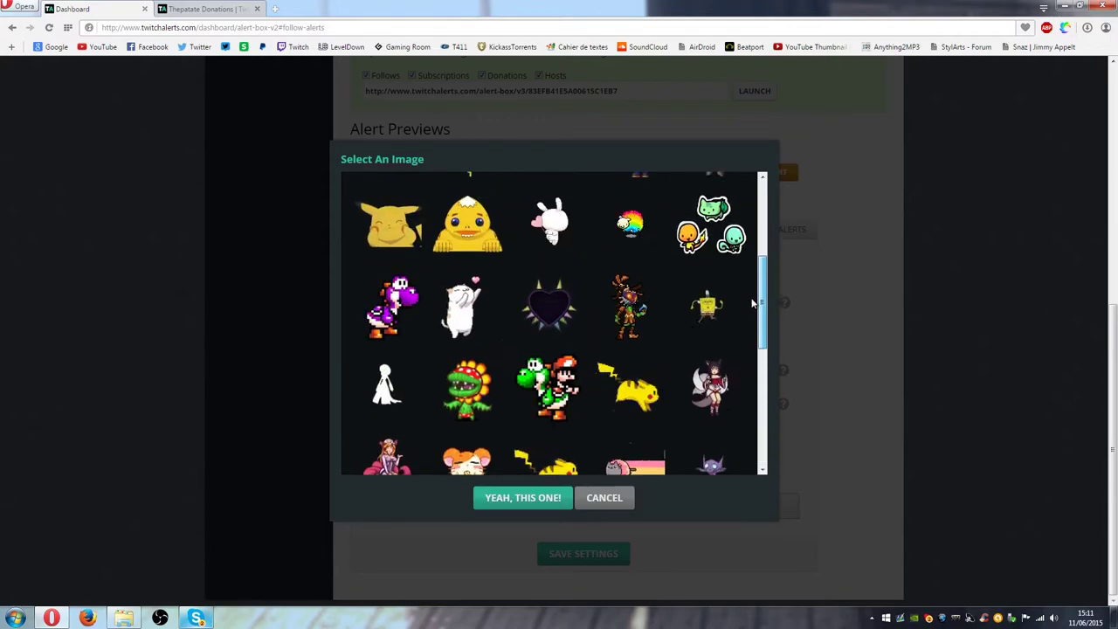
pyautogui.click(597, 500)
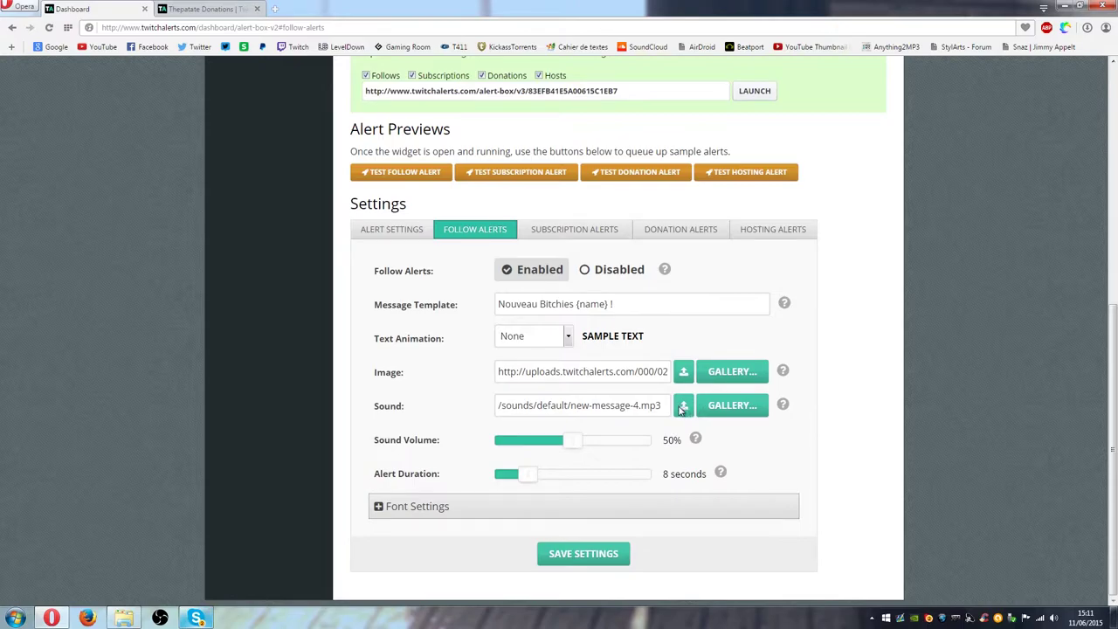
# Try out New Message 3, 4 and 5 in the follow alert's sound gallery and leave without choosing one.
pyautogui.click(750, 407)
pyautogui.moveTo(673, 307); pyautogui.dragTo(674, 353)
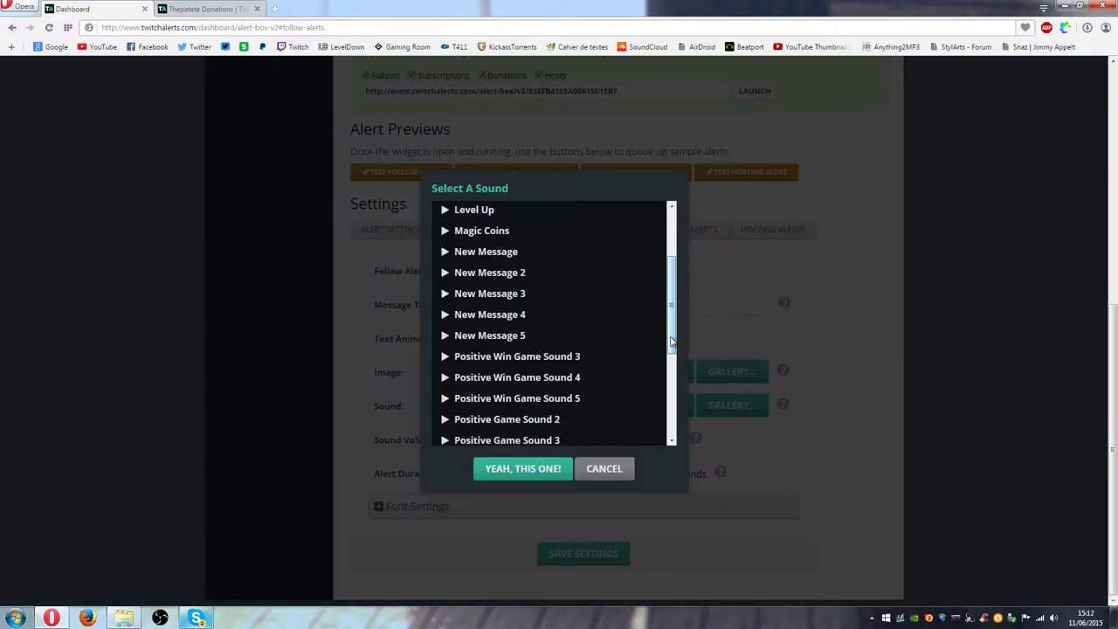
pyautogui.click(499, 295)
pyautogui.click(574, 316)
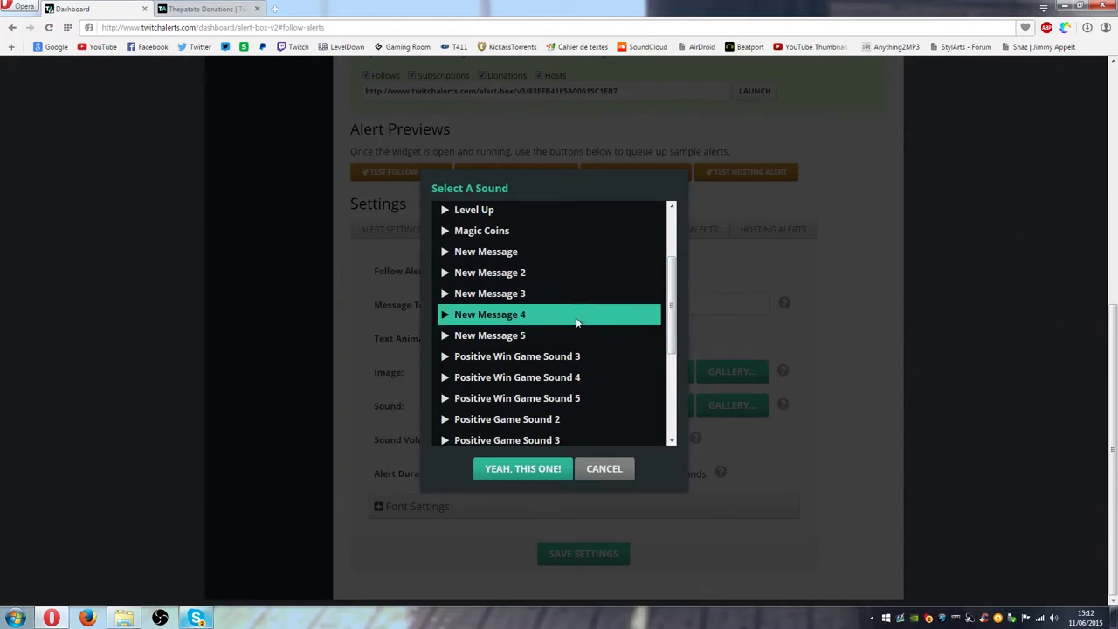
pyautogui.click(563, 336)
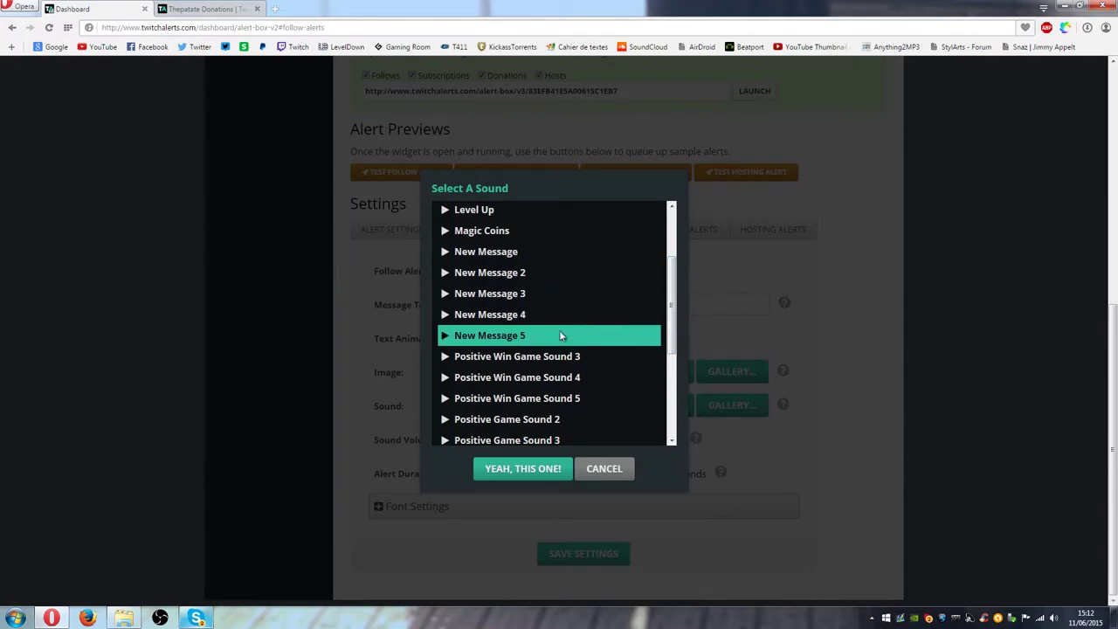
pyautogui.click(611, 468)
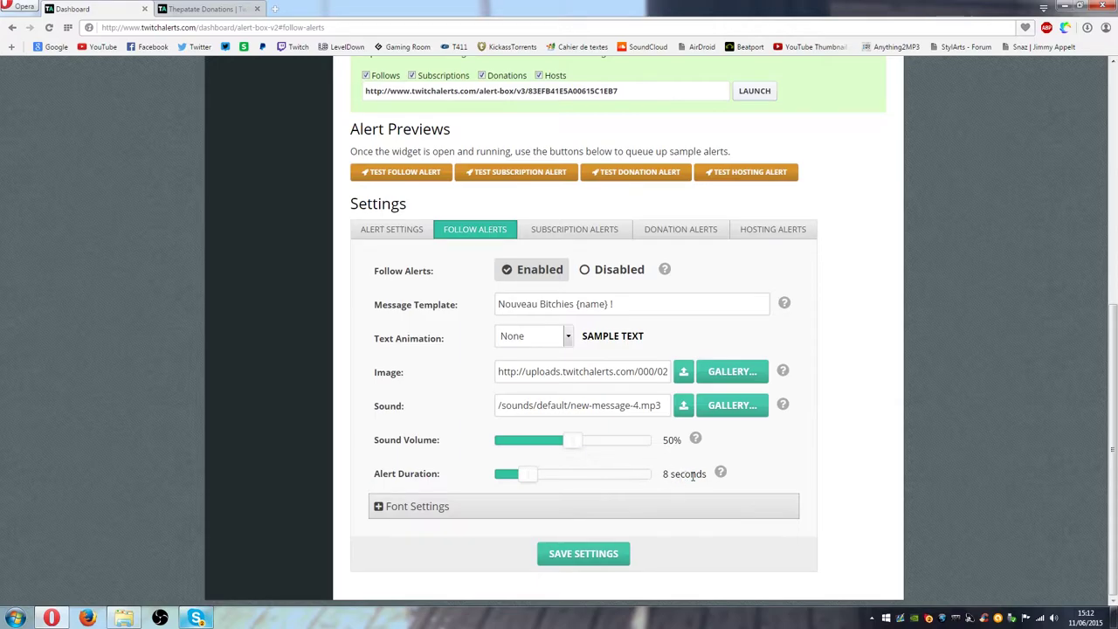
# Expand the follow alert's font settings and examine the font, size, weight and text colour options.
pyautogui.click(400, 509)
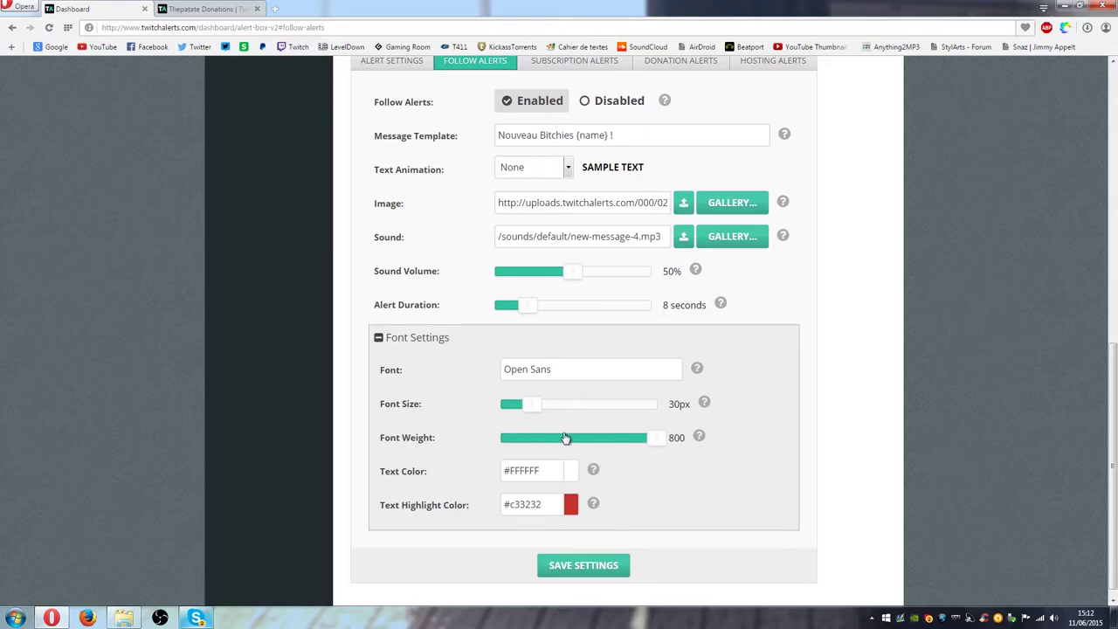
pyautogui.click(704, 372)
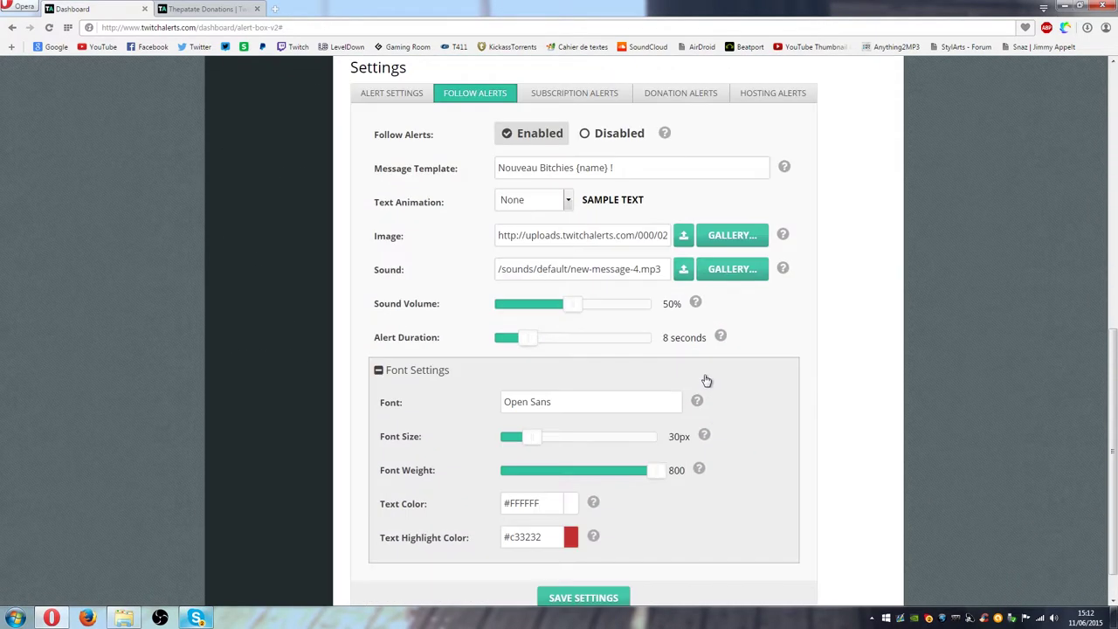
pyautogui.scroll(-1, 707, 381)
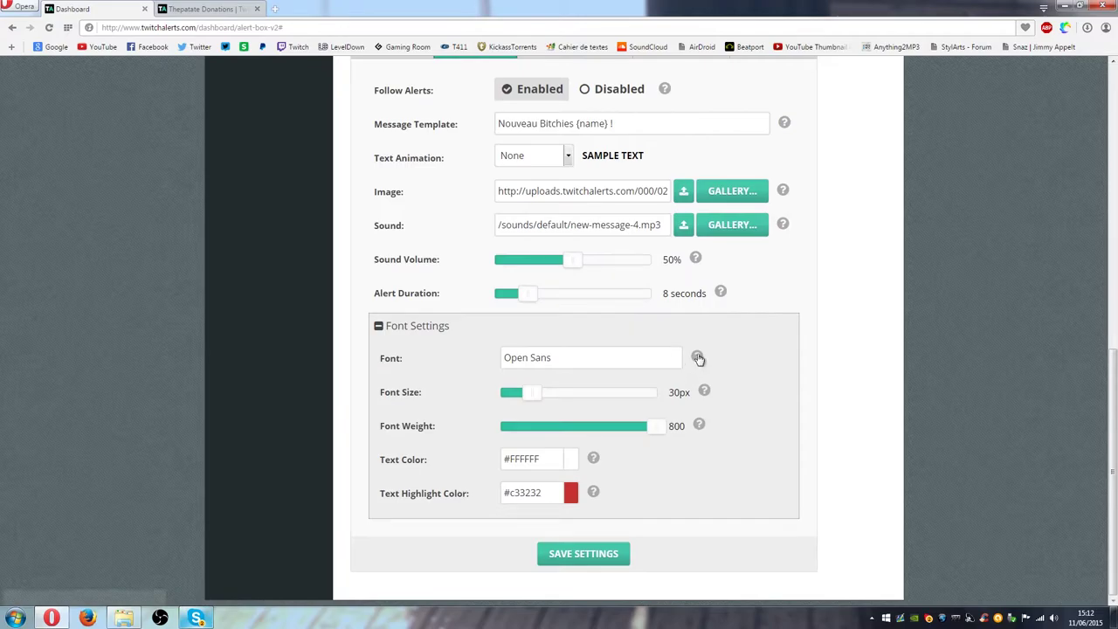
pyautogui.moveTo(695, 360)
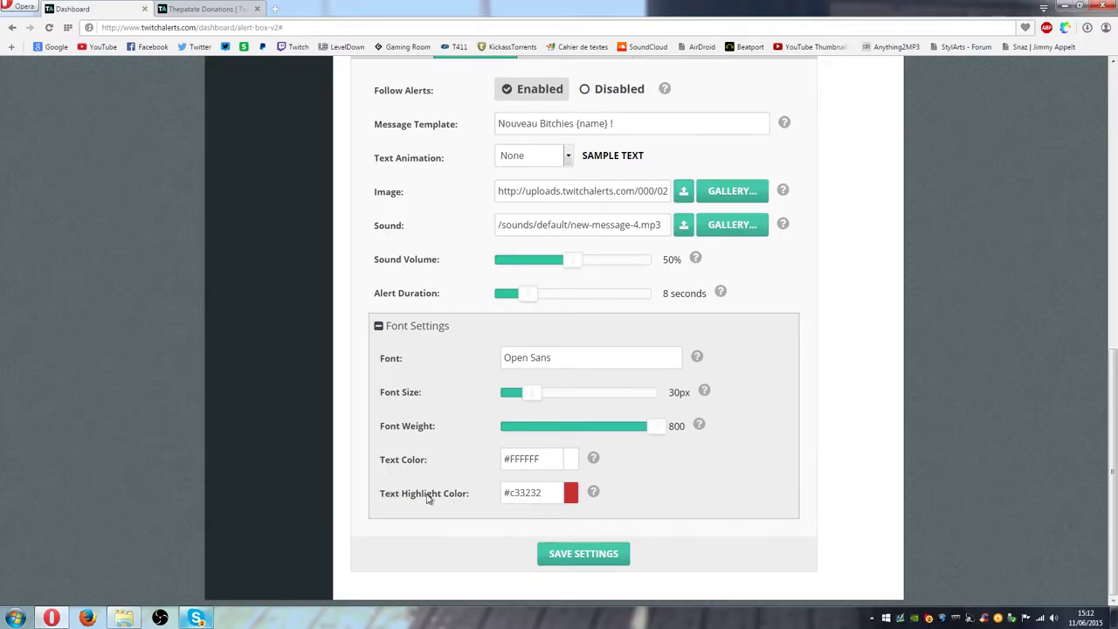
pyautogui.scroll(6, 463, 434)
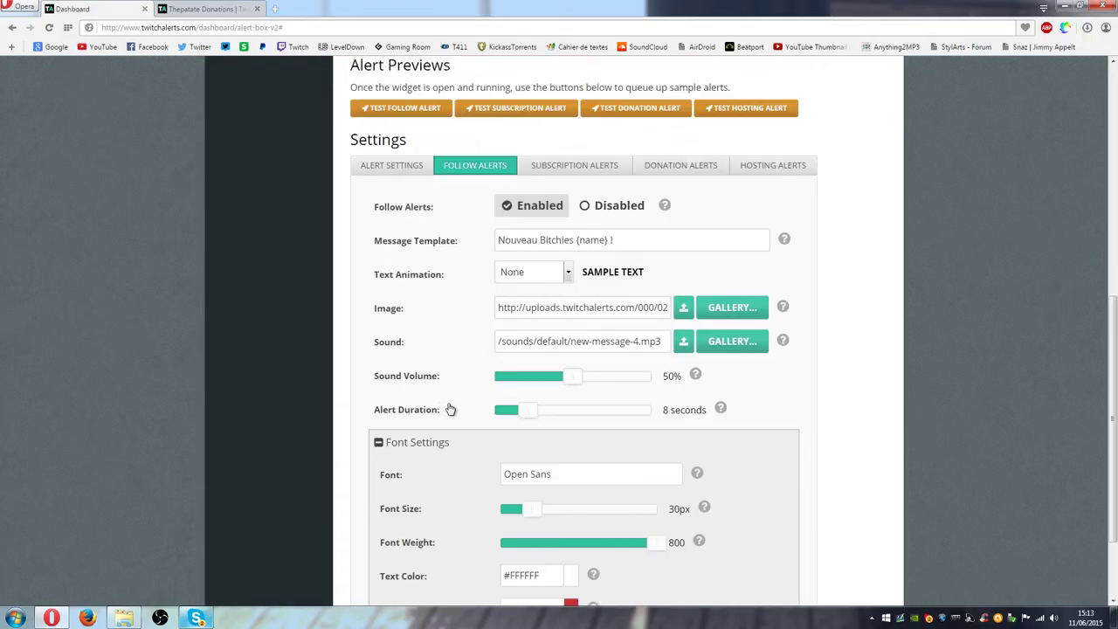
pyautogui.scroll(-4, 452, 407)
pyautogui.scroll(-1, 449, 408)
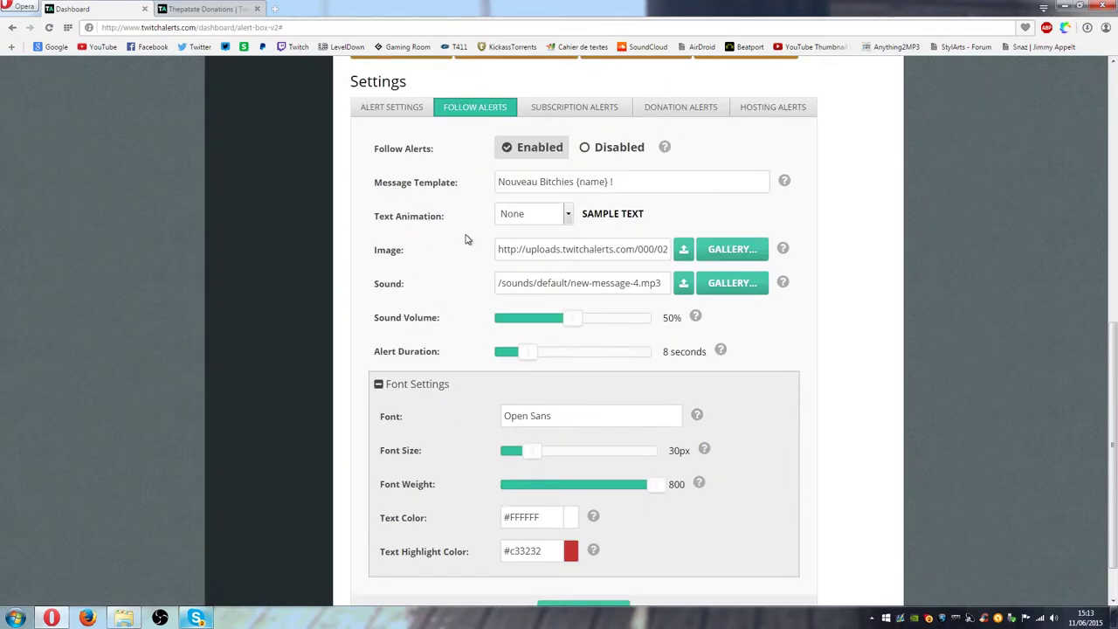
# Examine the subscription alert settings and the main donation alert settings, including text to speech.
pyautogui.click(538, 108)
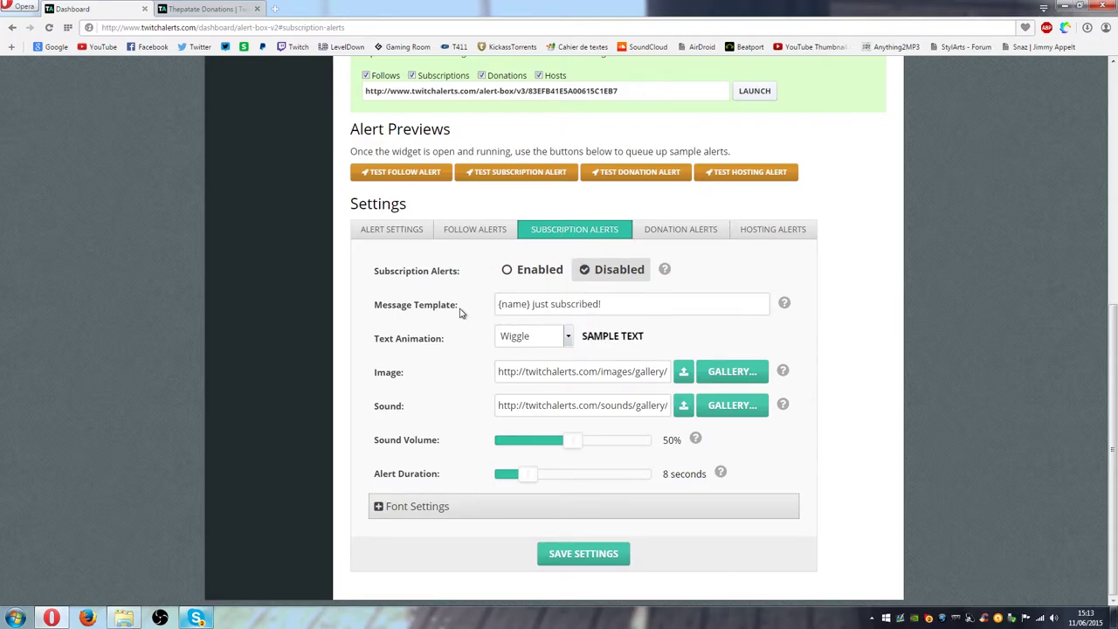
pyautogui.click(680, 228)
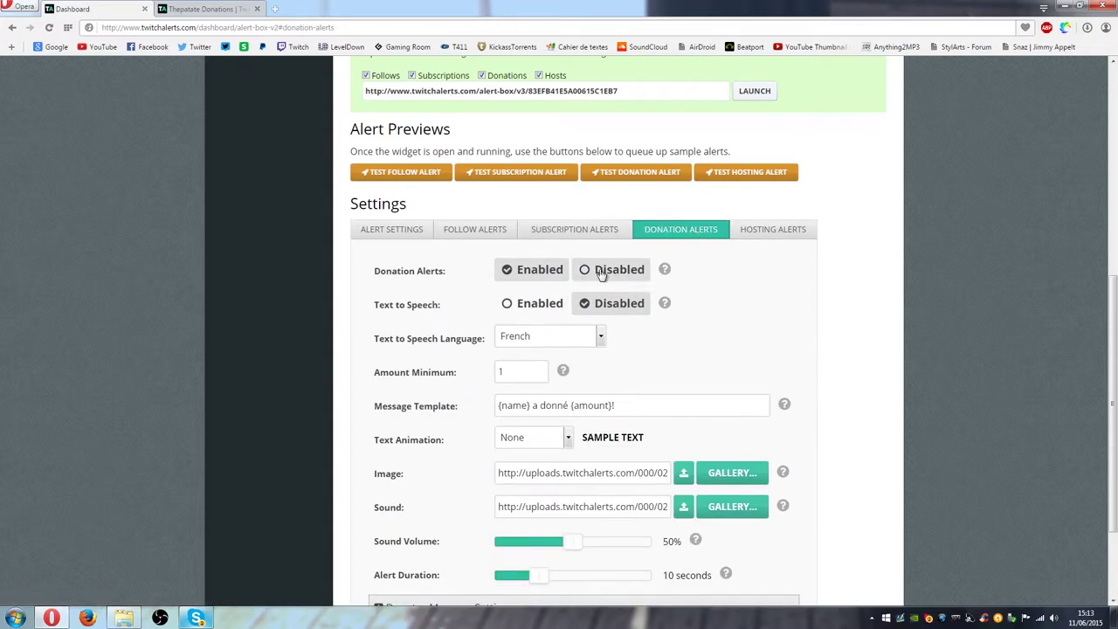
pyautogui.scroll(-1, 463, 280)
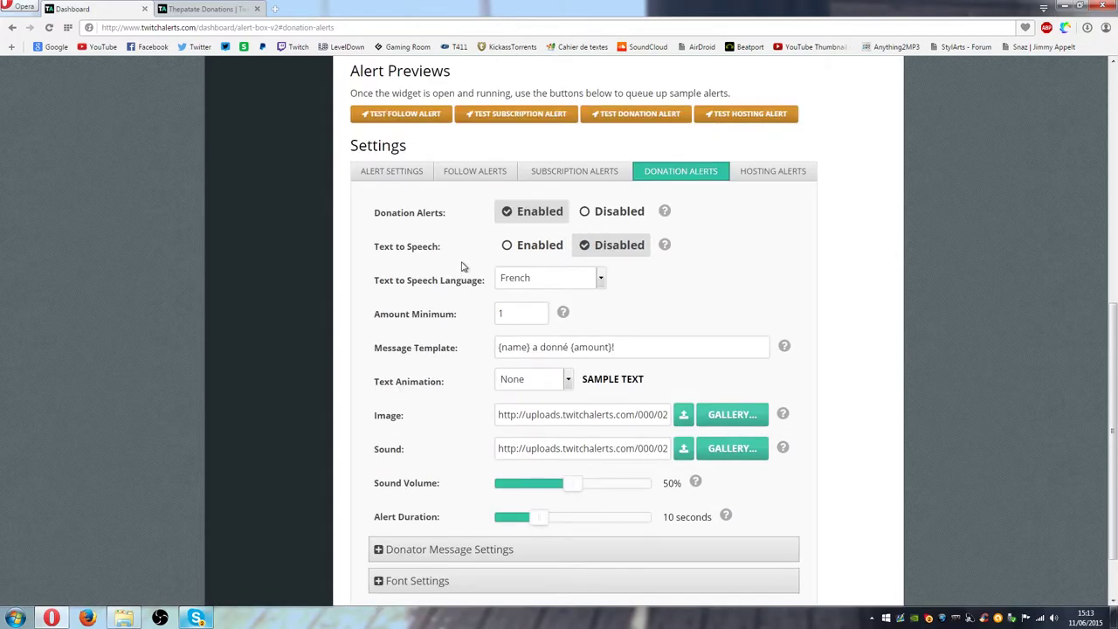
pyautogui.scroll(-1, 463, 266)
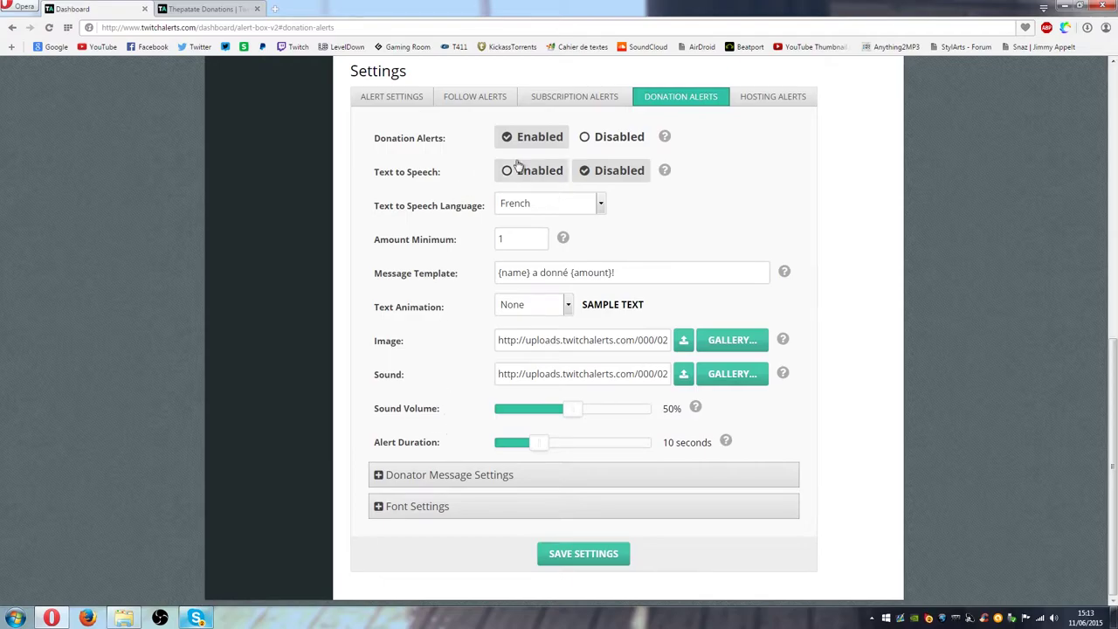
pyautogui.scroll(1, 469, 234)
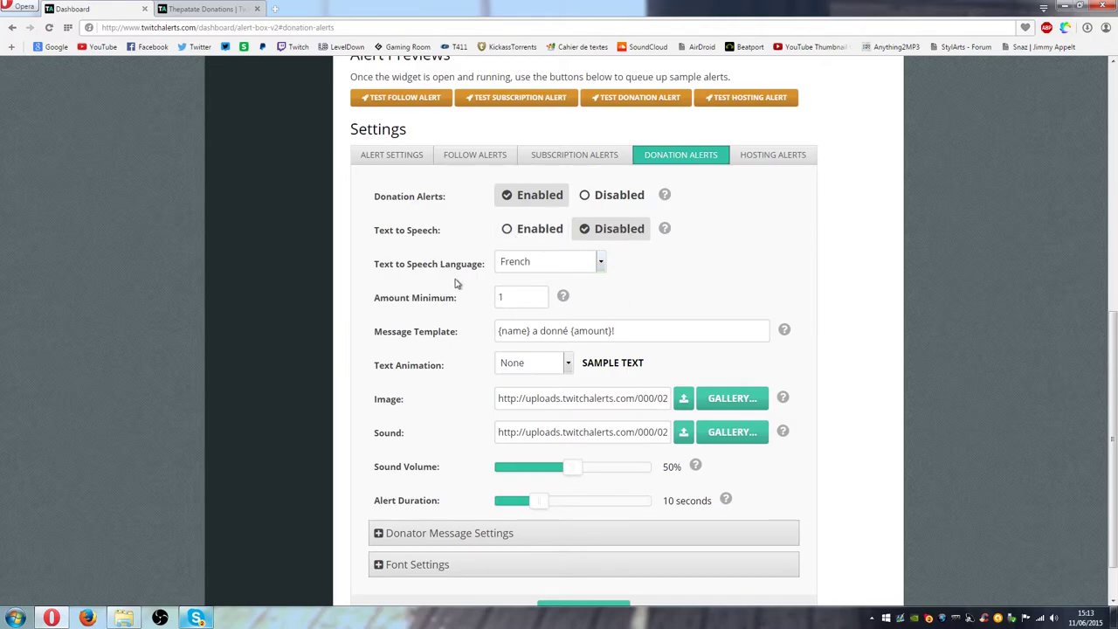
# Inspect the donation alert's text-to-speech language and the {amount} placeholder in its message template.
pyautogui.click(554, 265)
pyautogui.click(559, 266)
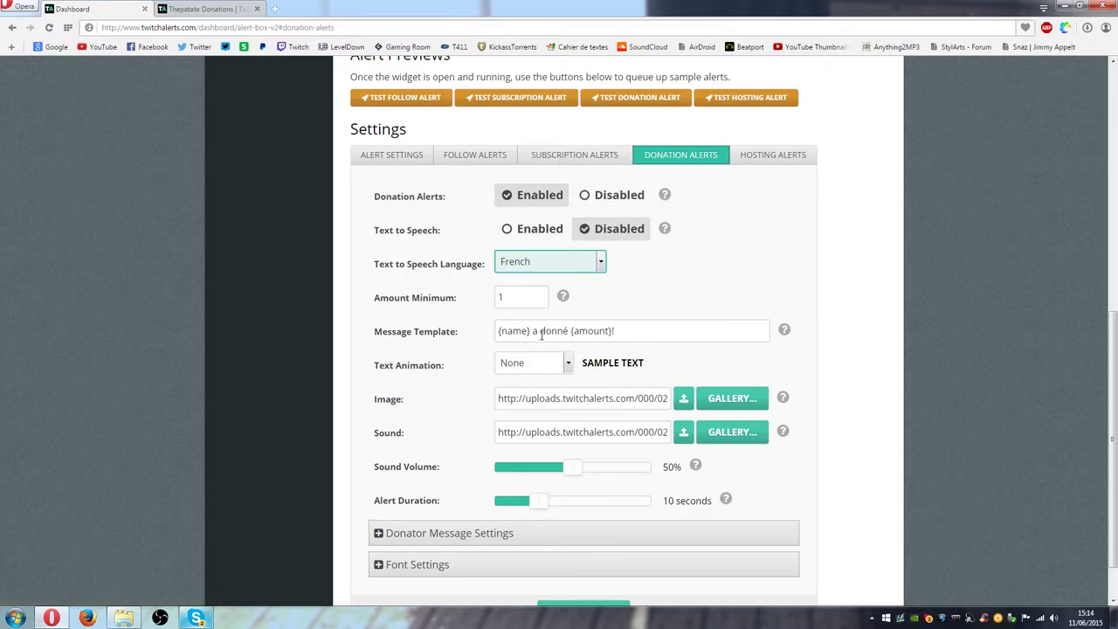
pyautogui.moveTo(571, 335); pyautogui.dragTo(613, 341)
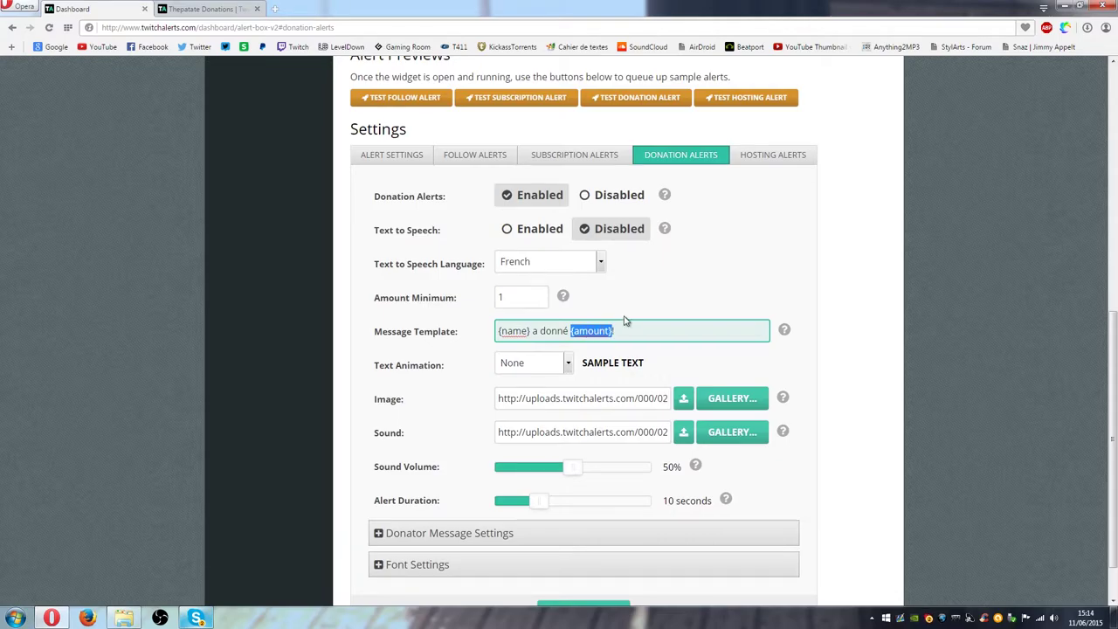
pyautogui.click(650, 323)
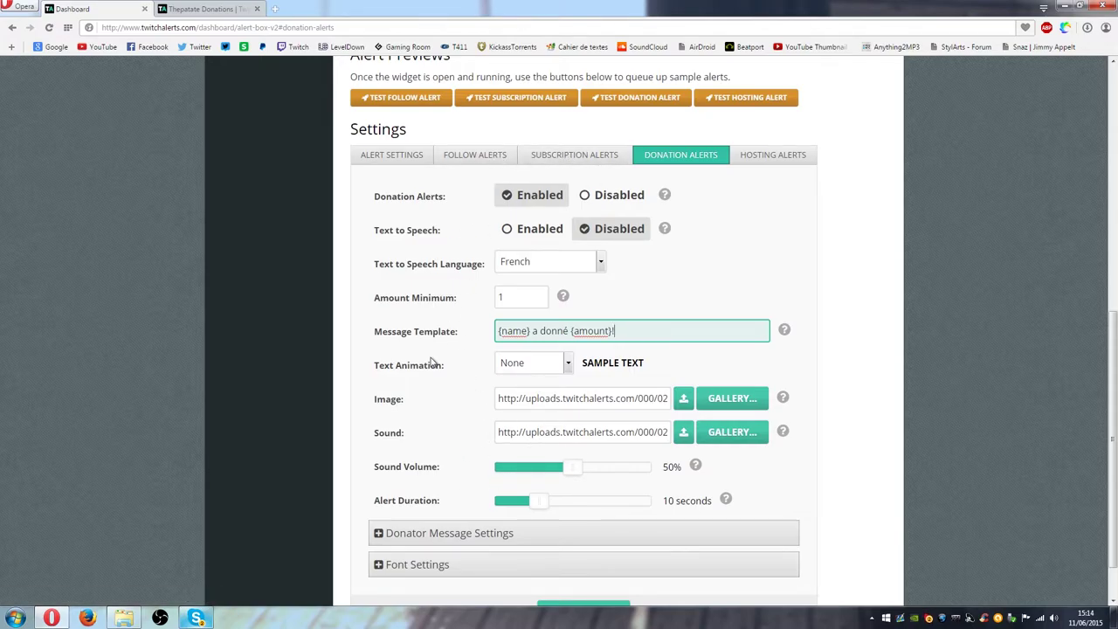
# Expand and examine the donation alert's donator message settings and font settings, and collapse both sections.
pyautogui.scroll(-1, 455, 470)
pyautogui.click(454, 474)
pyautogui.scroll(-3, 416, 427)
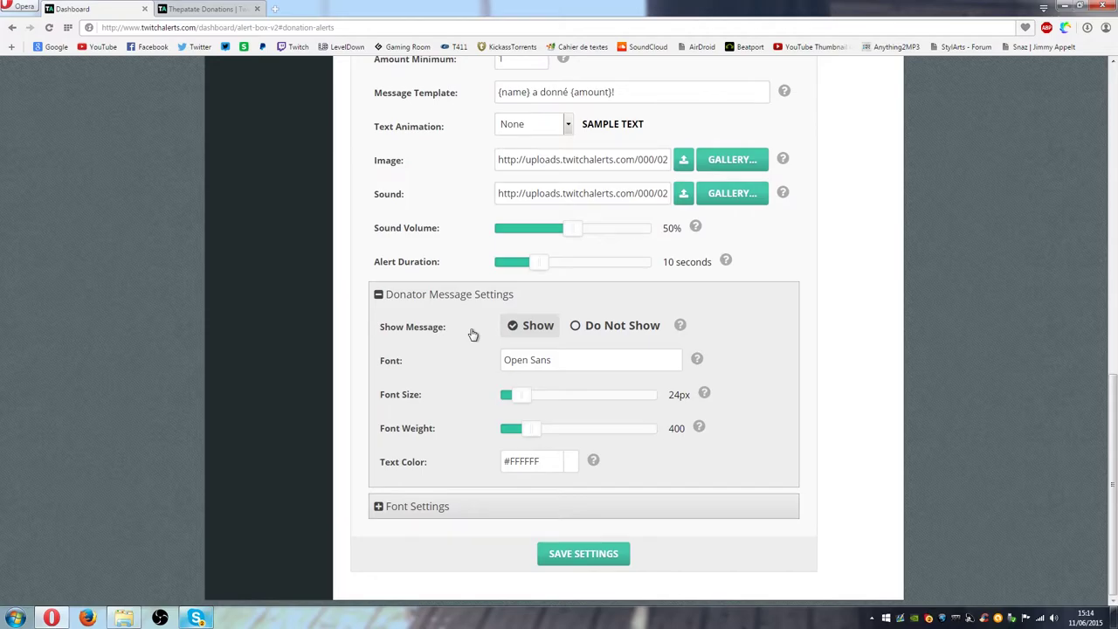
pyautogui.click(459, 506)
pyautogui.scroll(-2, 475, 501)
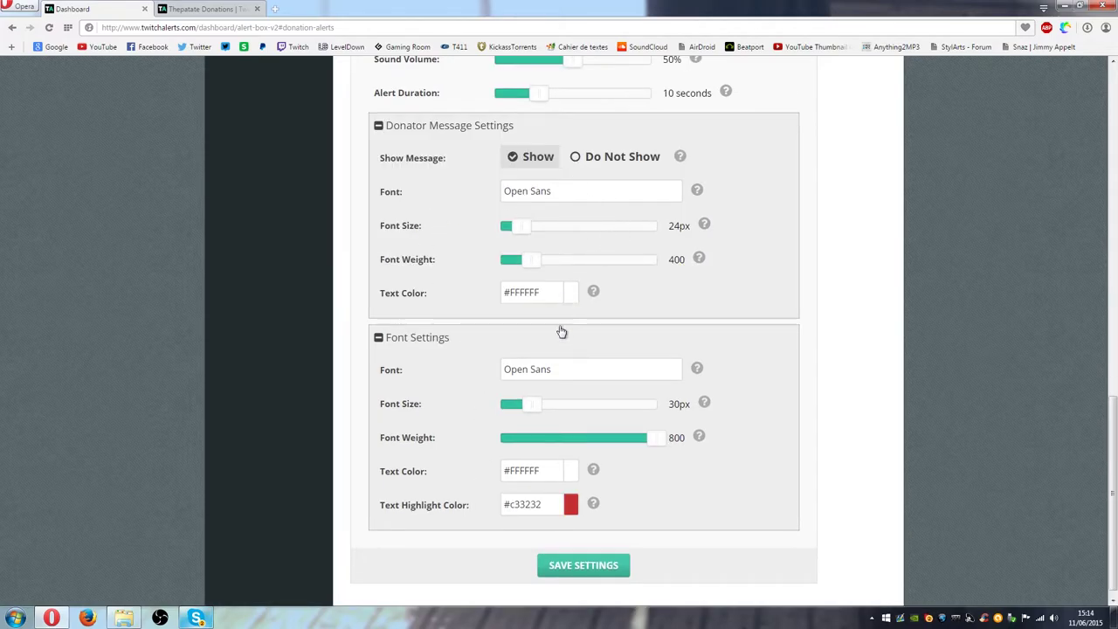
pyautogui.click(432, 335)
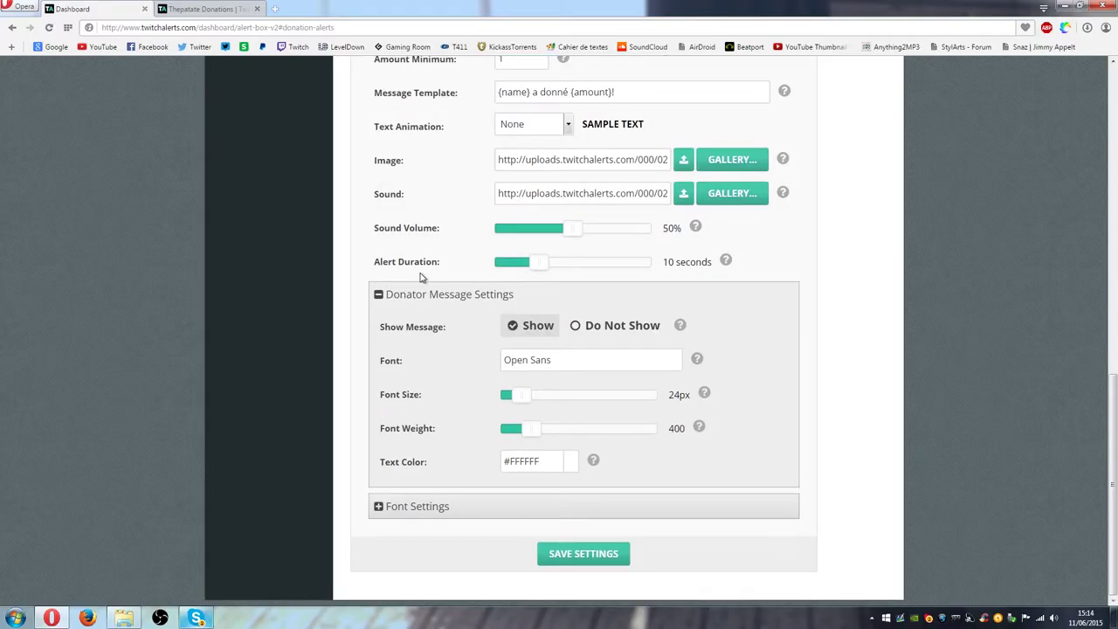
pyautogui.click(425, 297)
pyautogui.scroll(2, 435, 273)
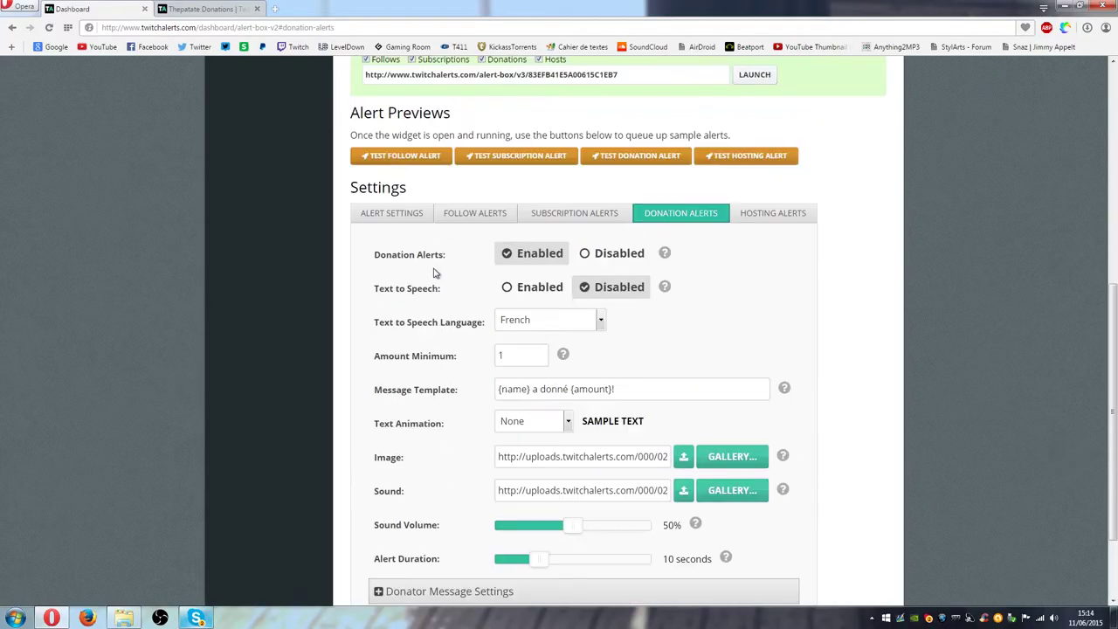
# Examine the hosting alert settings and return to the general alert settings to review the v3 widget URL area.
pyautogui.click(750, 223)
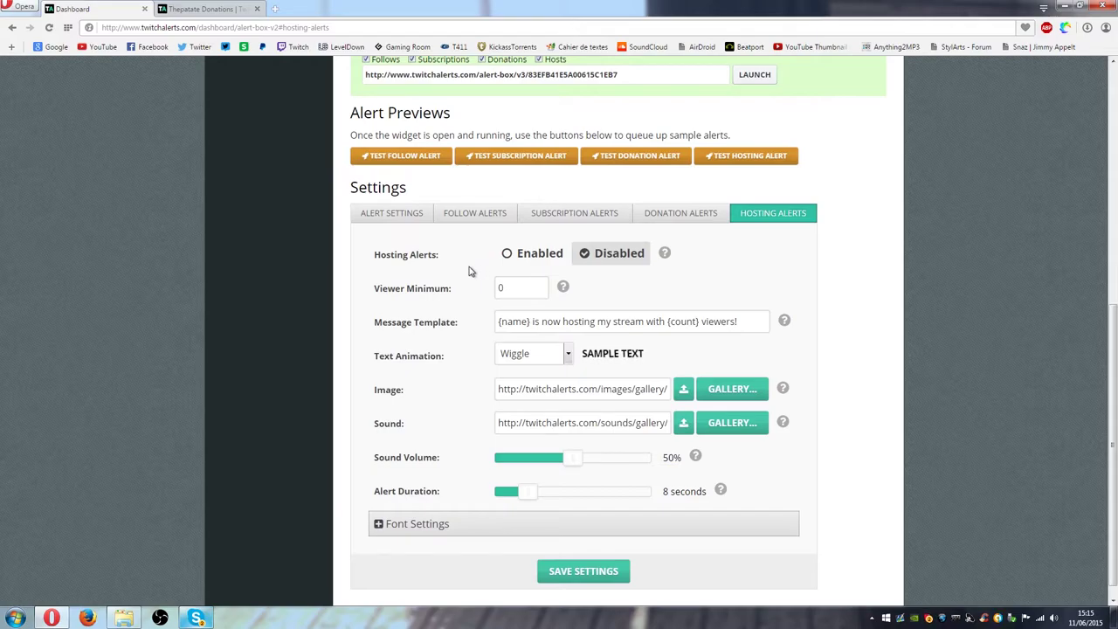
pyautogui.click(409, 216)
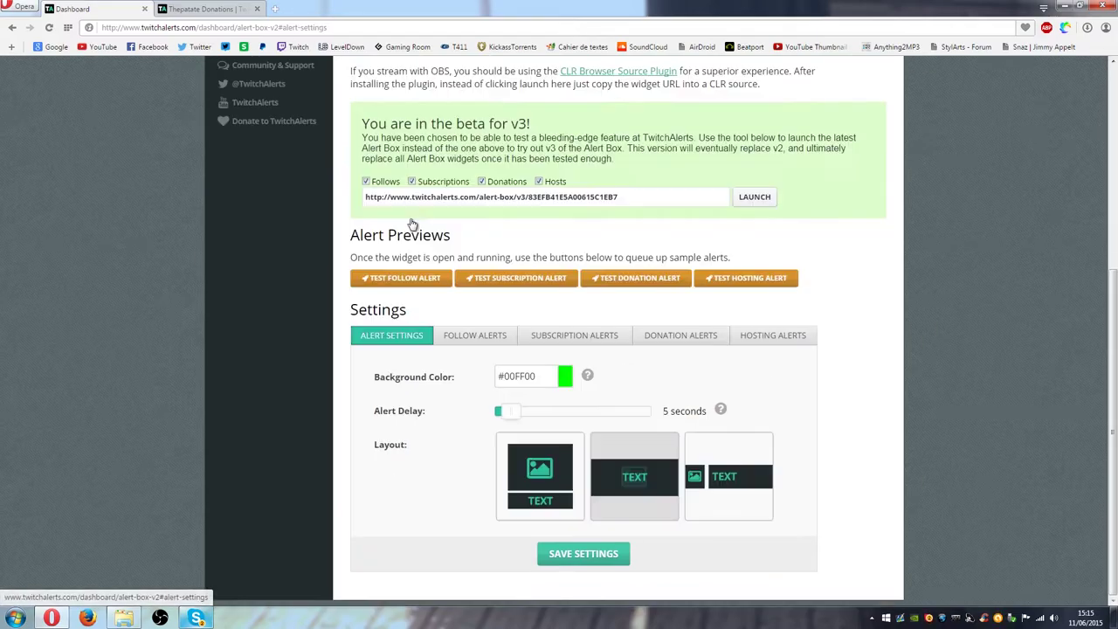
pyautogui.scroll(2, 341, 289)
pyautogui.scroll(-3, 341, 289)
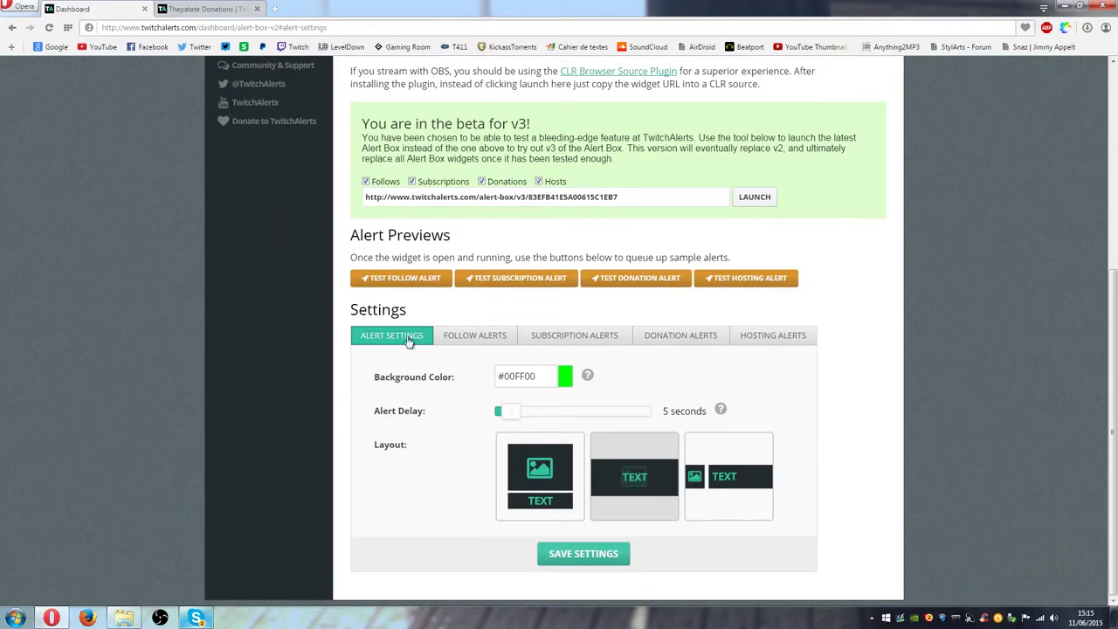
# Switch to OBS and add a CLR Browser source named AlertsBox to the REC scene.
pyautogui.click(160, 618)
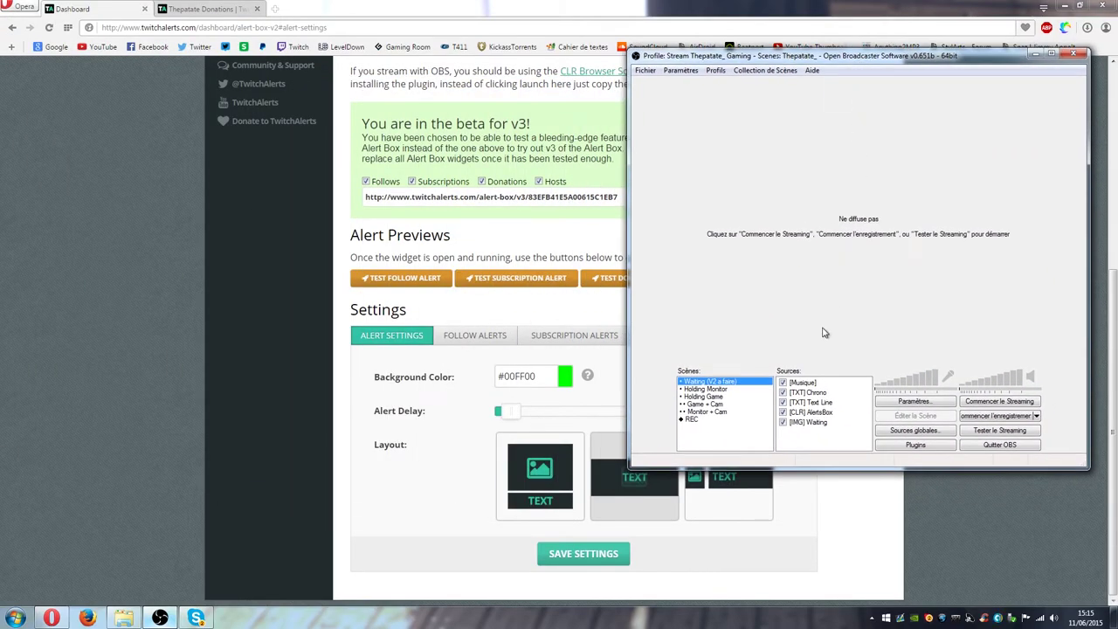
pyautogui.click(692, 419)
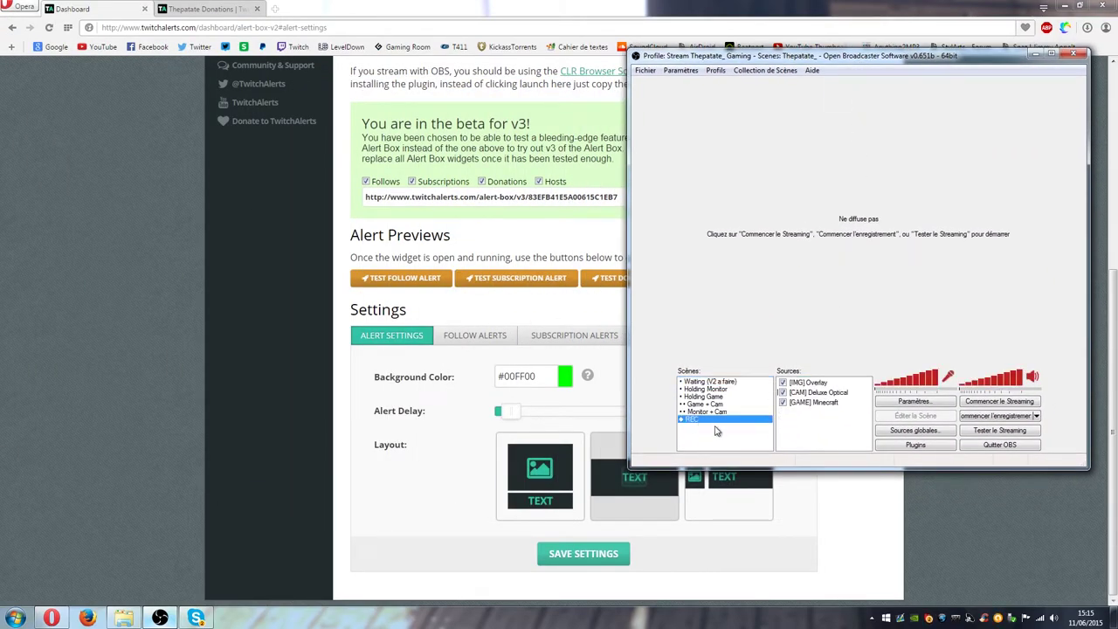
pyautogui.rightClick(808, 423)
pyautogui.moveTo(819, 429)
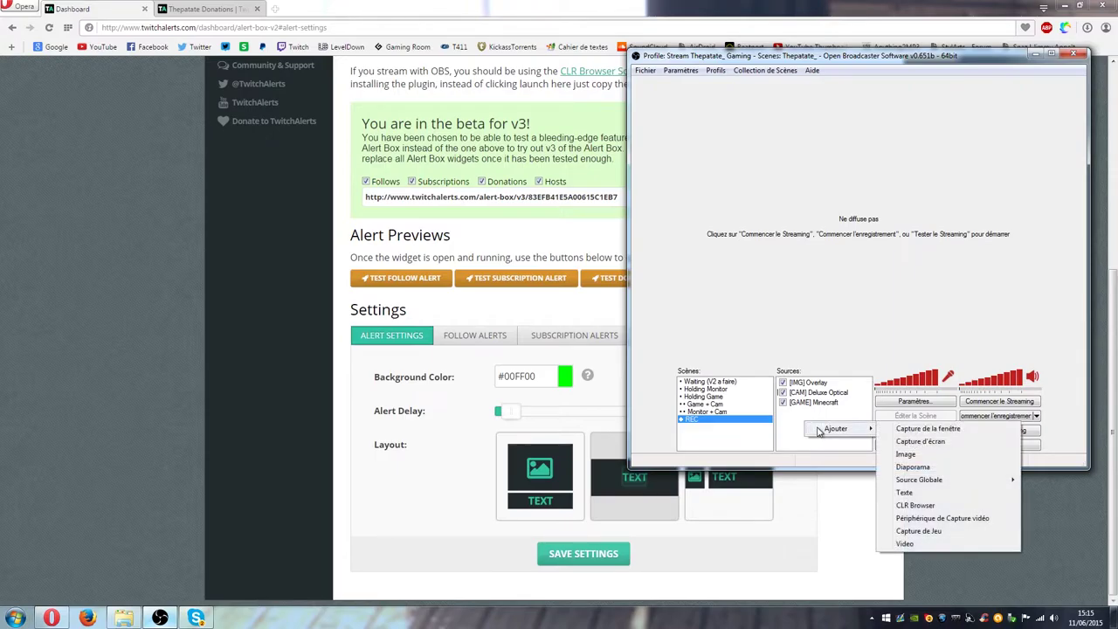
pyautogui.click(924, 506)
pyautogui.moveTo(529, 282); pyautogui.dragTo(827, 193)
pyautogui.click(816, 216)
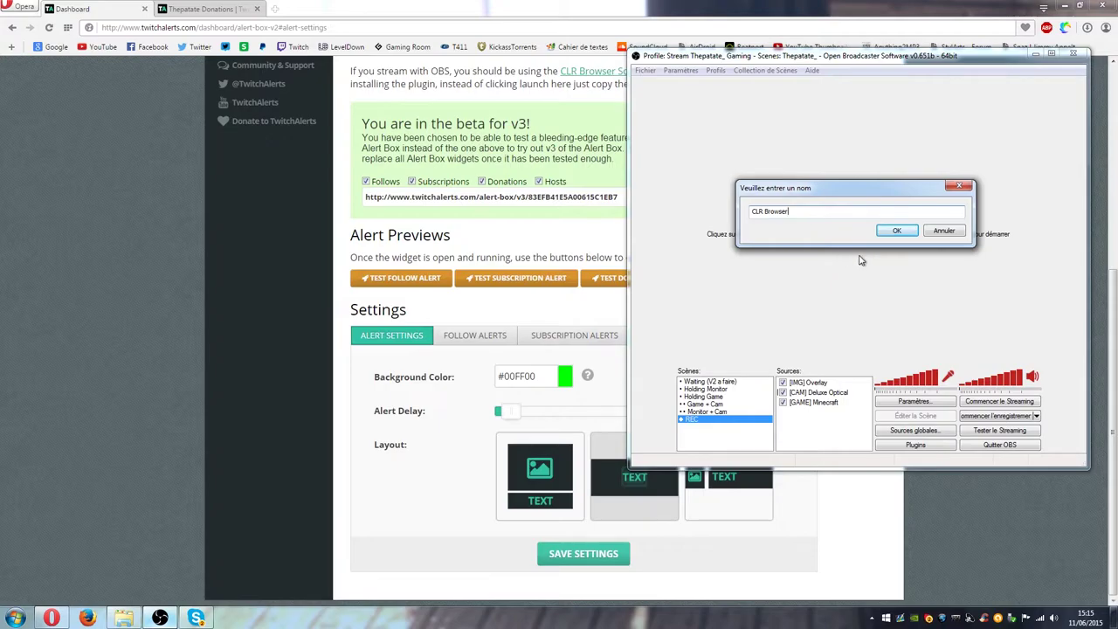
pyautogui.moveTo(846, 215); pyautogui.dragTo(735, 224)
pyautogui.write('AlertsBox')
pyautogui.press('Return')
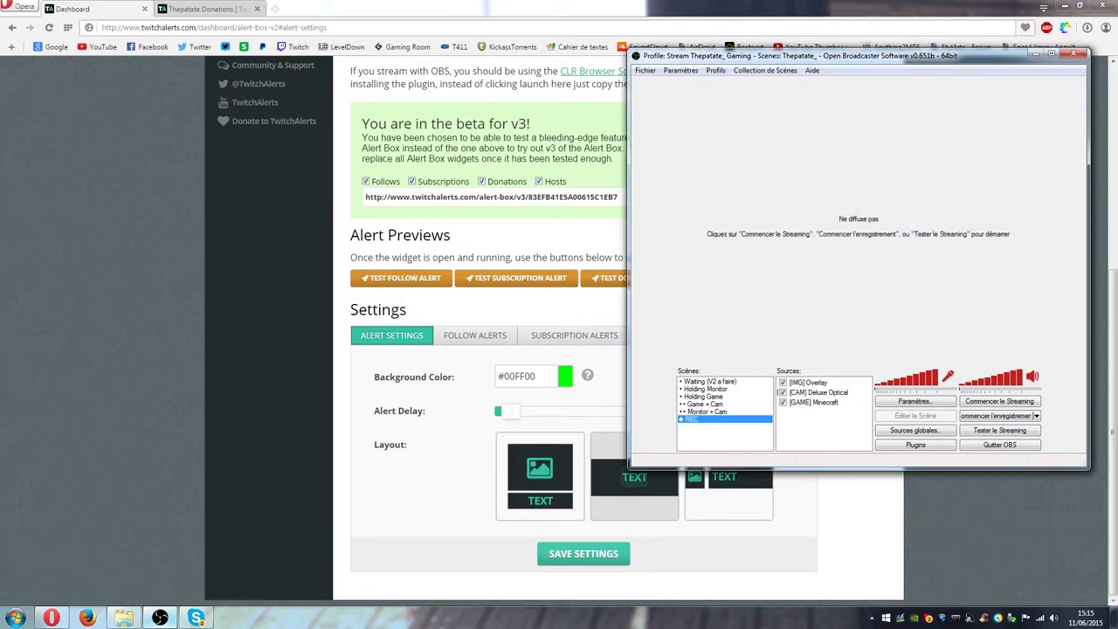
# Switch to the TwitchAlerts page in the browser and copy the v3 alert box widget URL.
pyautogui.click(405, 226)
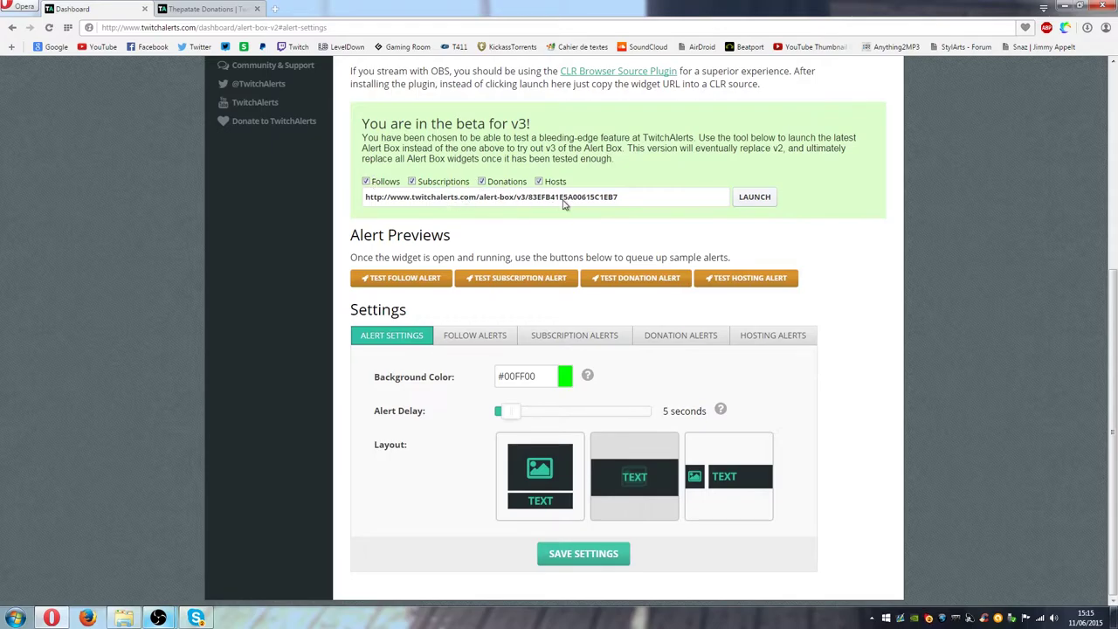
pyautogui.click(635, 200)
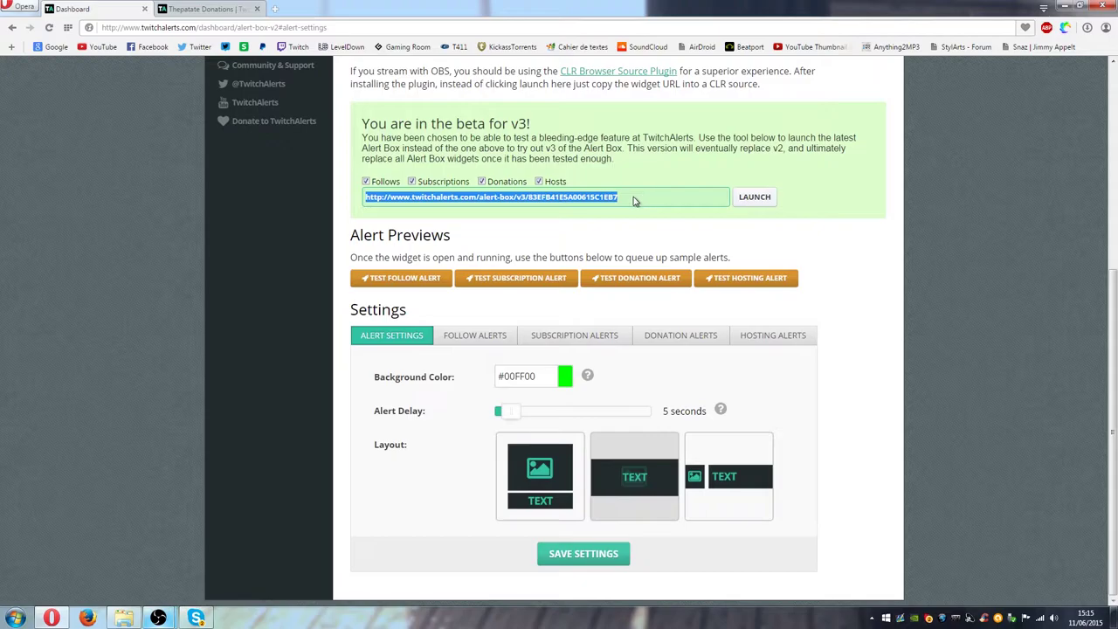
pyautogui.rightClick(544, 199)
pyautogui.click(577, 232)
# Return to the CLR Browser configuration in OBS, replace the default URL with the copied v3 widget URL, and confirm the source.
pyautogui.click(171, 617)
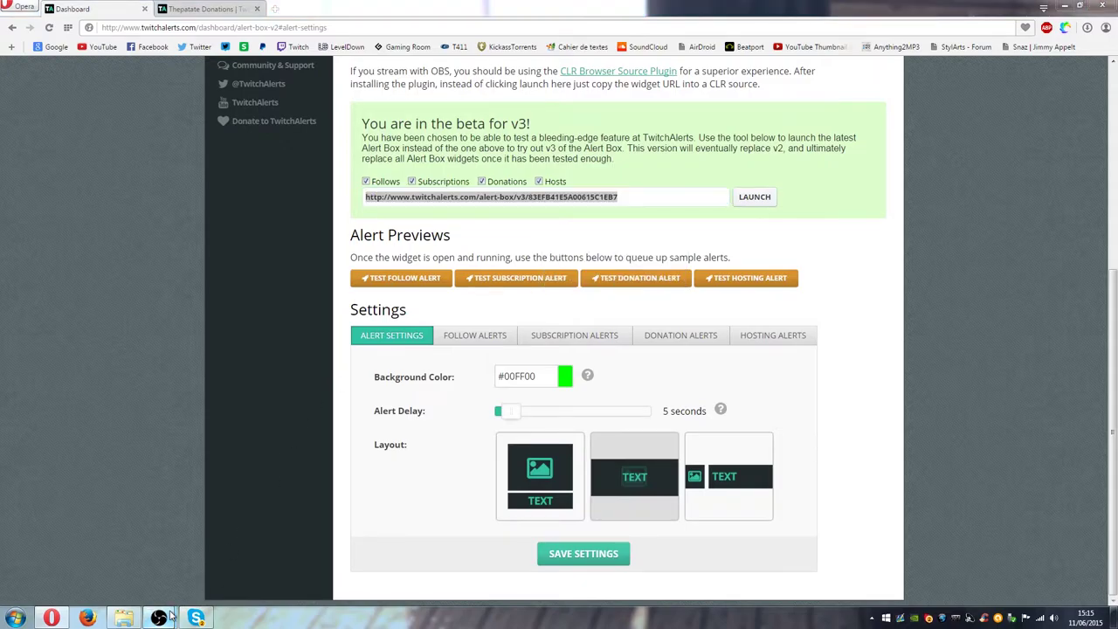
pyautogui.click(259, 550)
pyautogui.moveTo(662, 218); pyautogui.dragTo(414, 222)
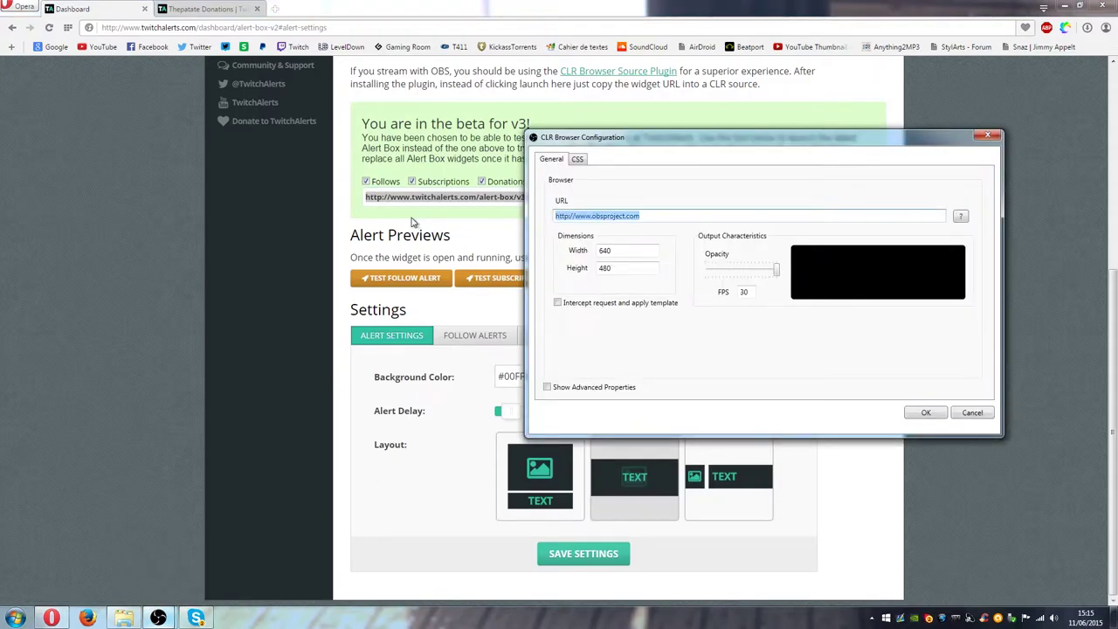
pyautogui.hotkey('ctrl', 'v')
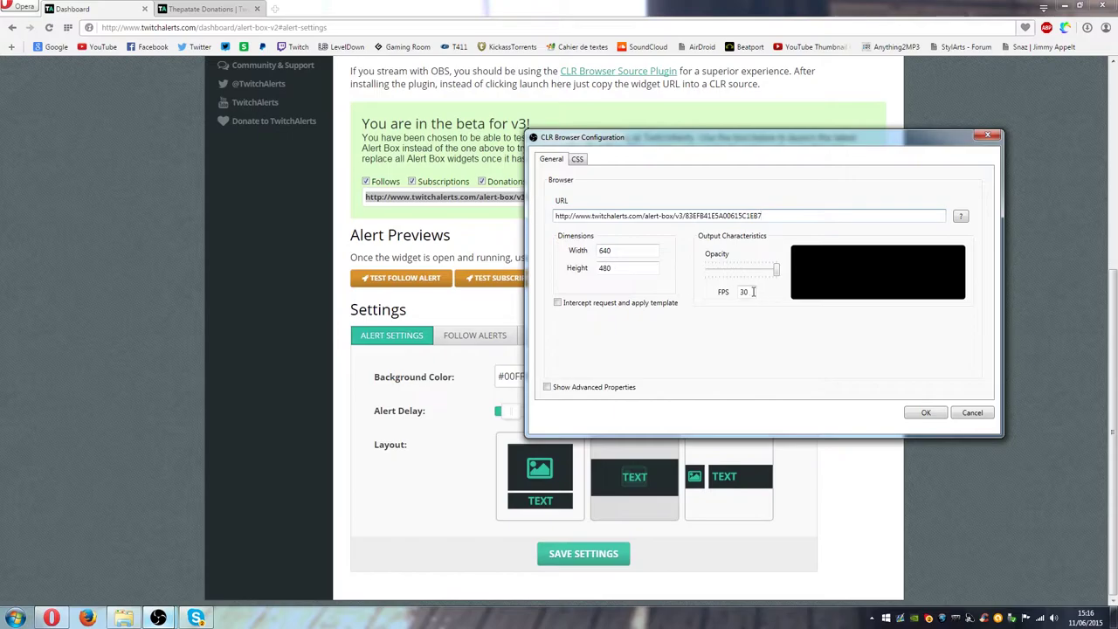
pyautogui.click(926, 413)
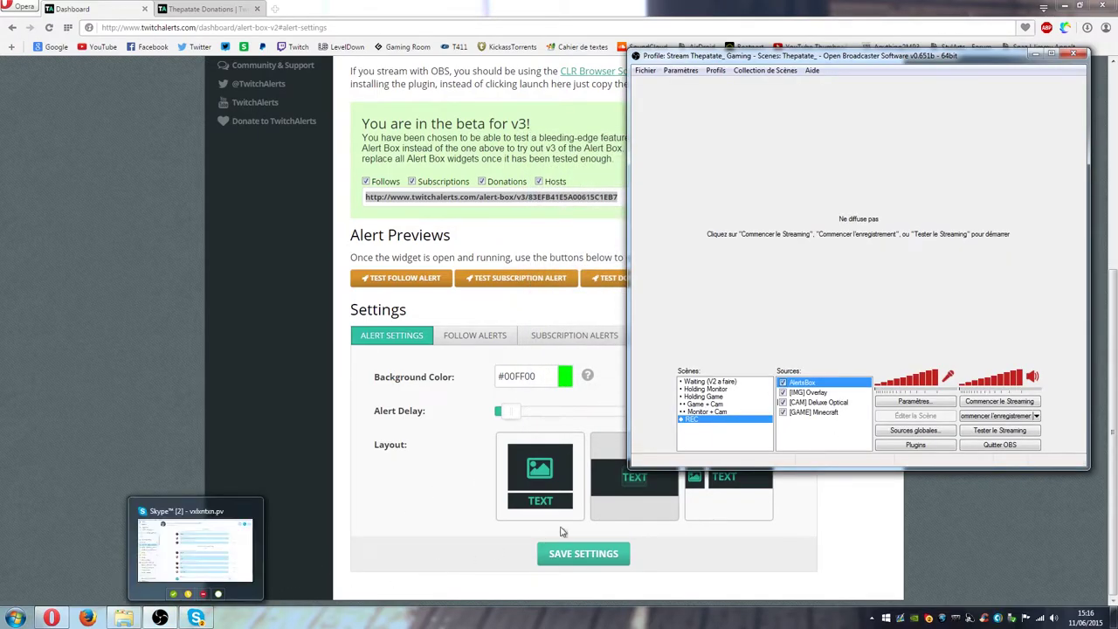
# Start the stream preview, enable scene editing, and move the AlertsBox source to the upper middle of the scene.
pyautogui.click(978, 430)
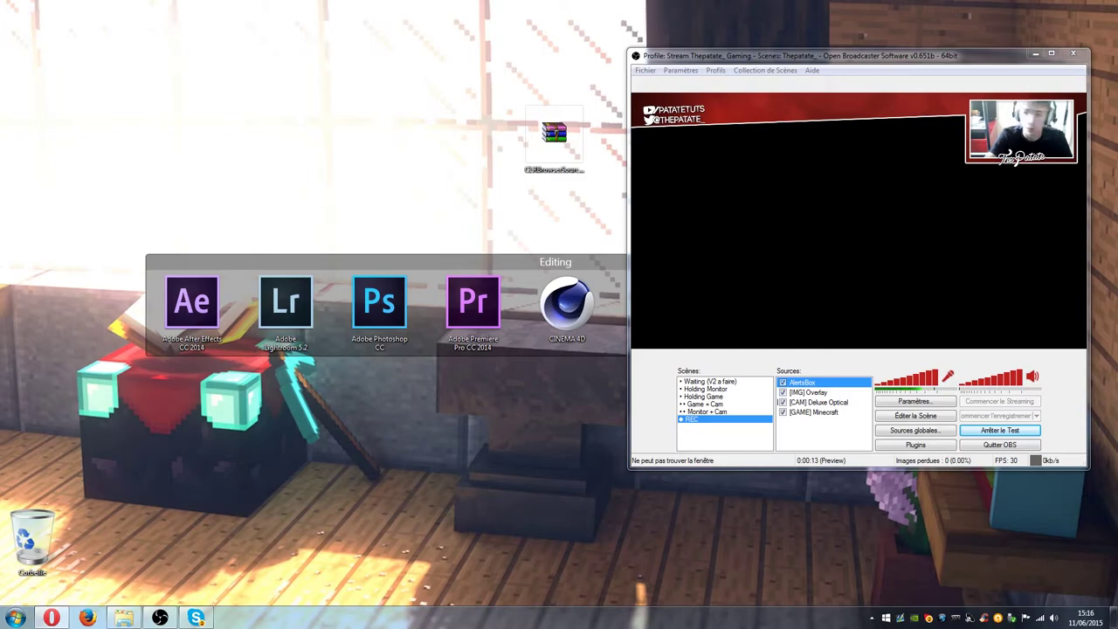
pyautogui.moveTo(787, 55); pyautogui.dragTo(283, 108)
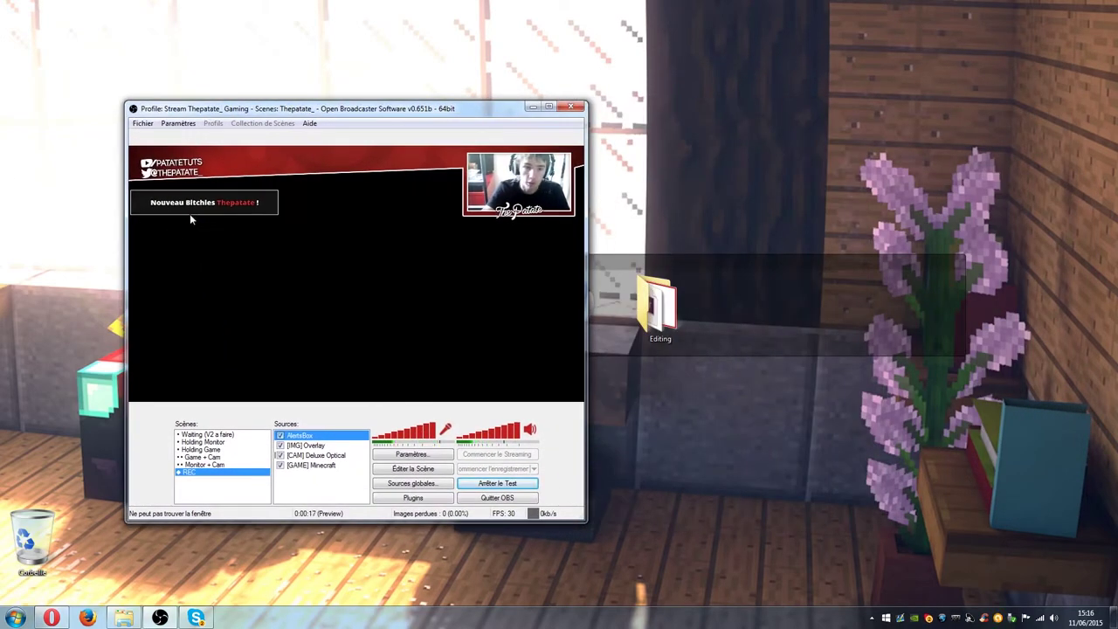
pyautogui.click(424, 469)
pyautogui.moveTo(214, 203); pyautogui.dragTo(339, 243)
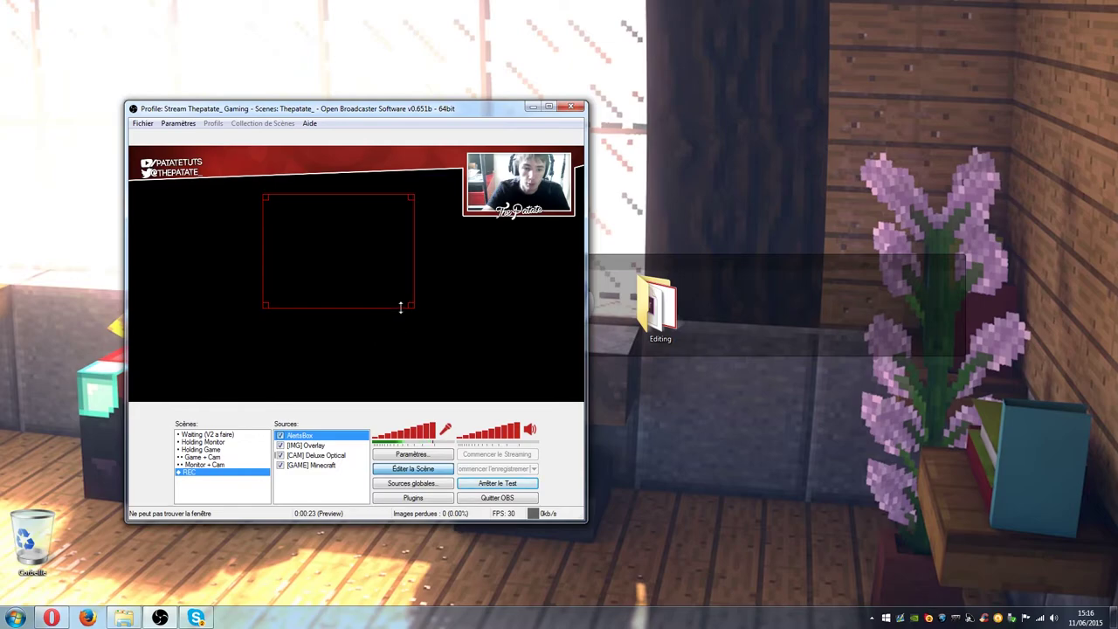
# Set the AlertsBox source's browser height to 200 in its CLR Browser configuration.
pyautogui.rightClick(321, 437)
pyautogui.click(371, 519)
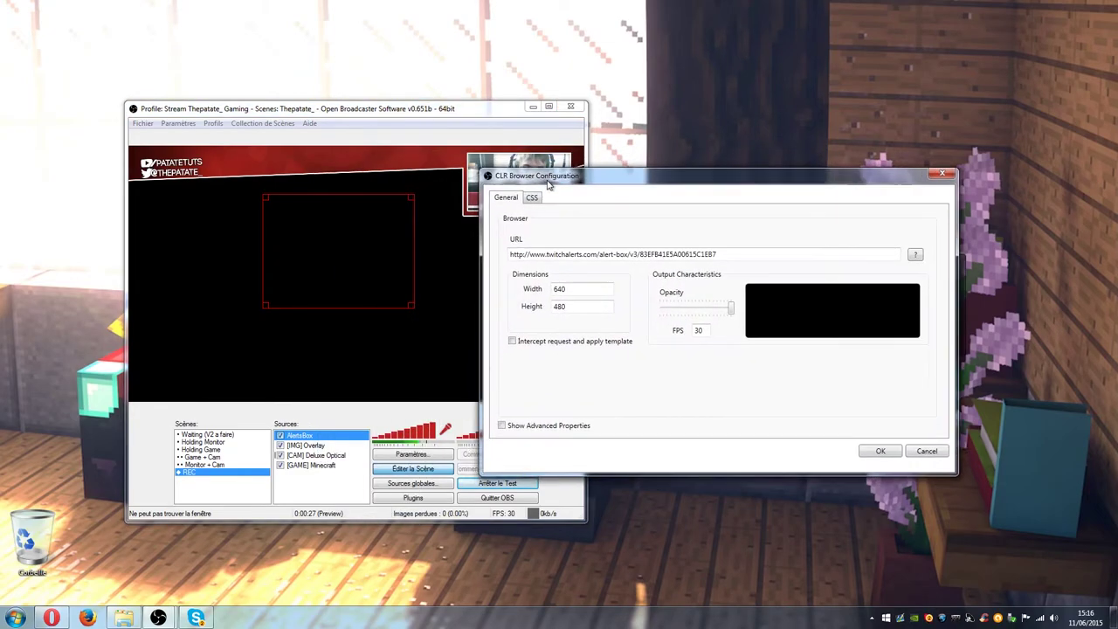
pyautogui.moveTo(598, 307); pyautogui.dragTo(503, 309)
pyautogui.write('200')
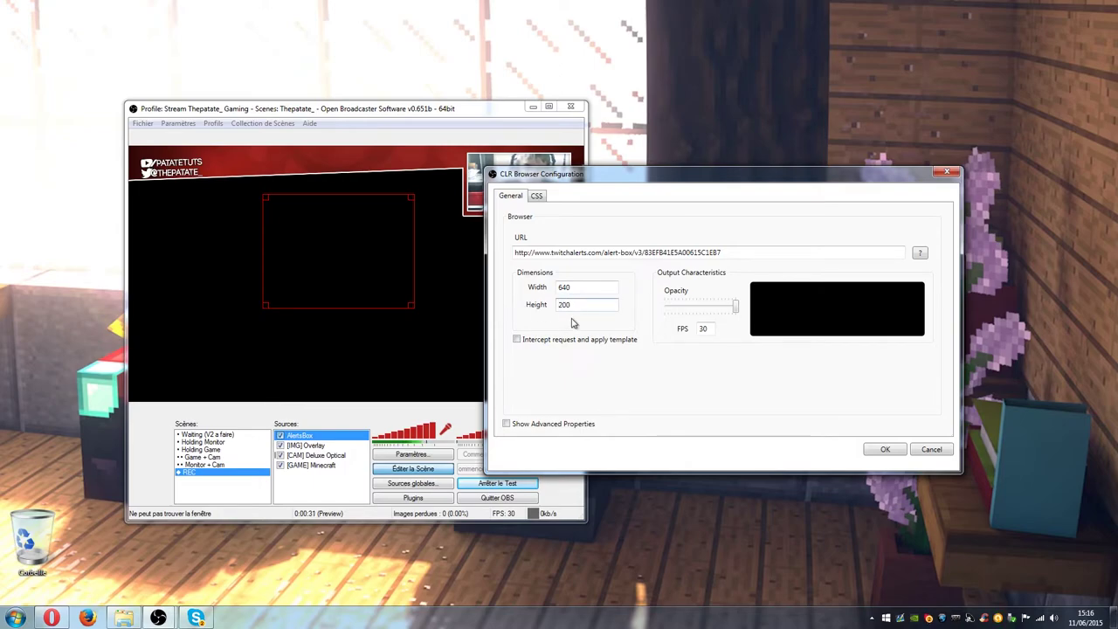
pyautogui.click(884, 449)
# Position the AlertsBox source beside the webcam frame, just under the overlay banner, and stop the stream preview.
pyautogui.moveTo(340, 228); pyautogui.dragTo(348, 202)
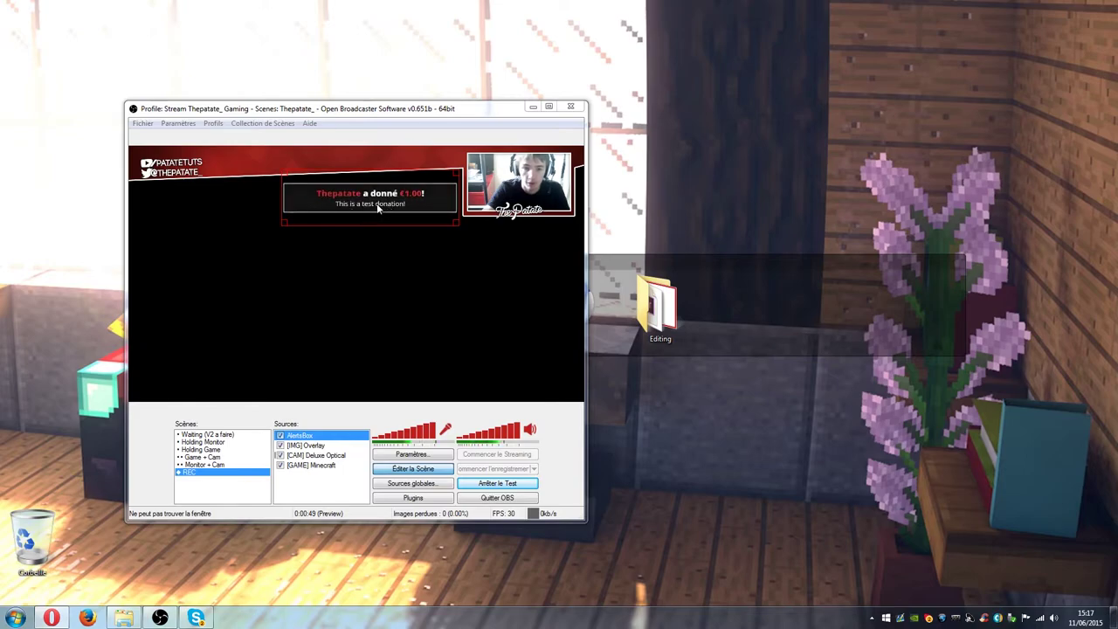
pyautogui.moveTo(391, 202); pyautogui.dragTo(349, 204)
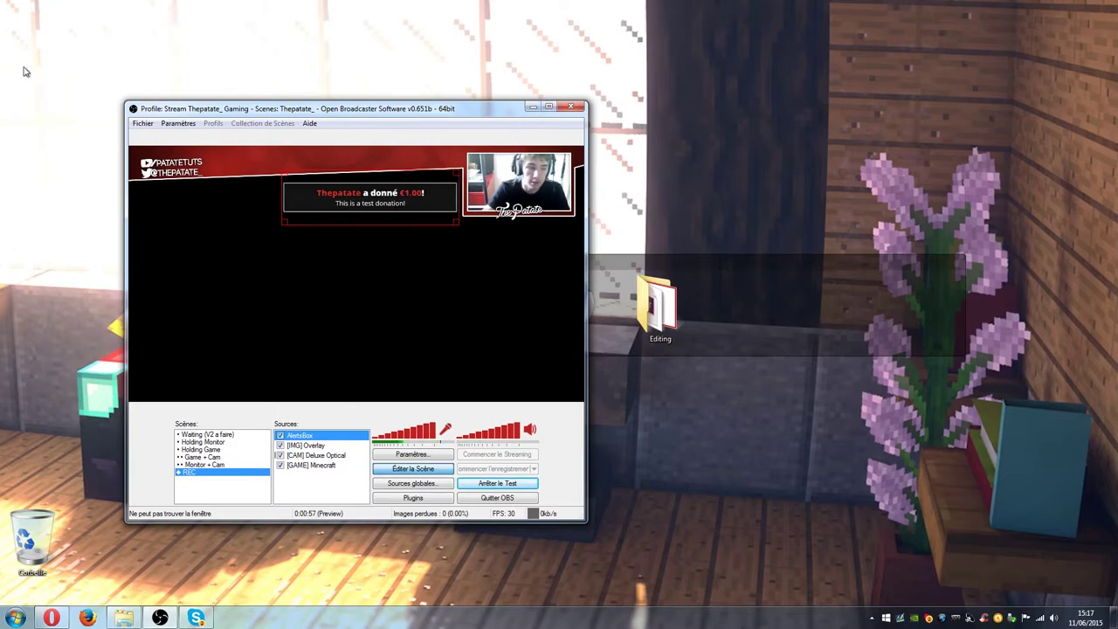
pyautogui.click(497, 483)
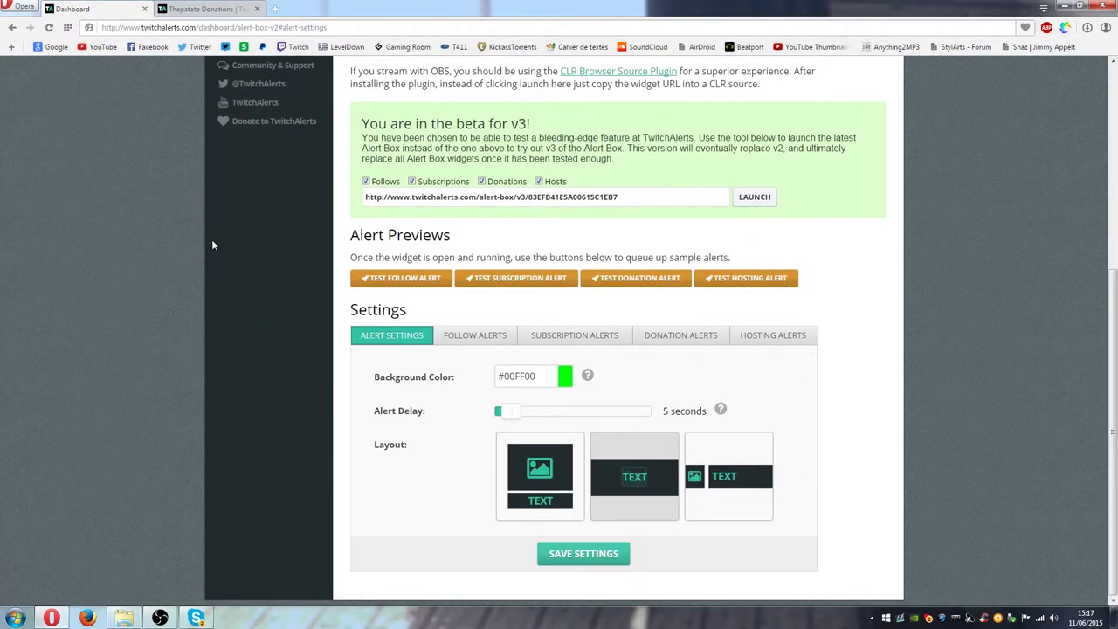
# Switch to TwitchAlerts, open the Donation Goal widget page, and examine its instructions, preview and settings.
pyautogui.scroll(5, 211, 244)
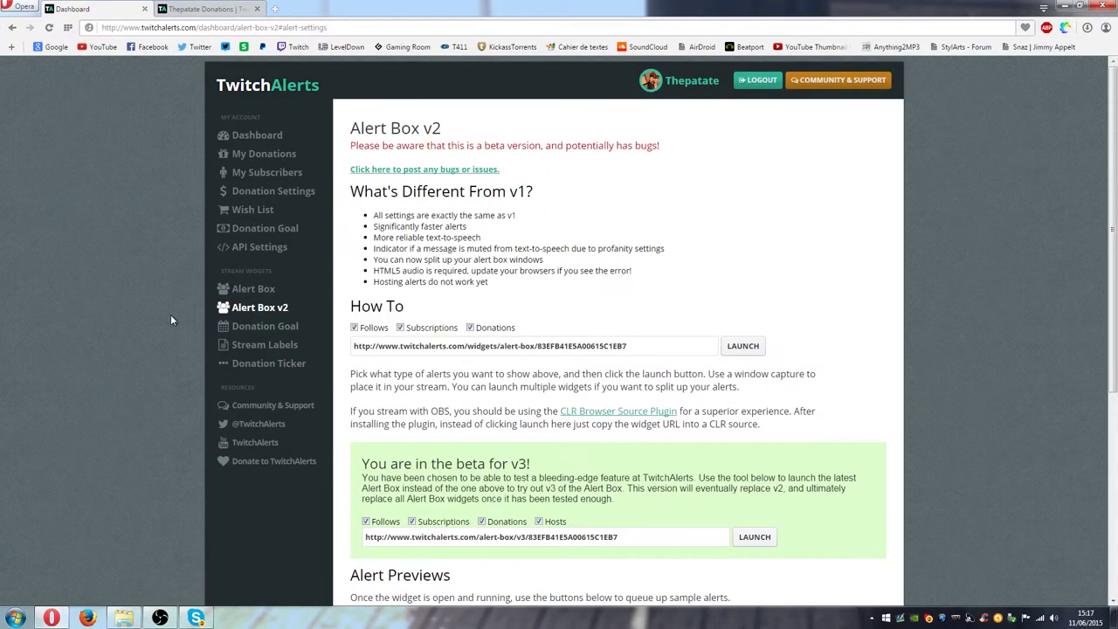
pyautogui.click(255, 333)
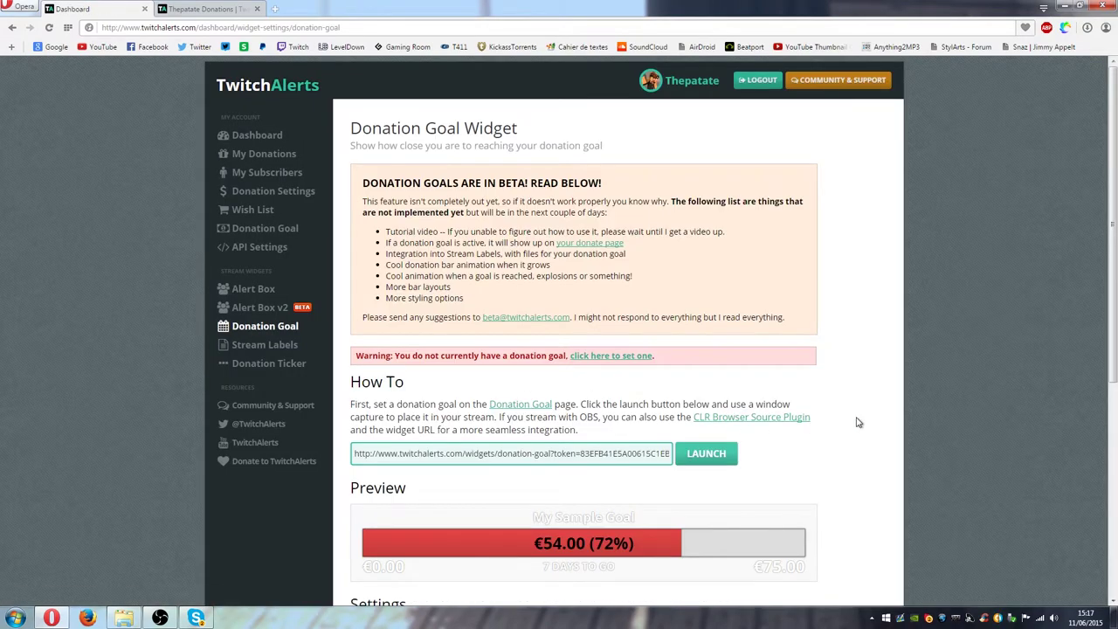
pyautogui.scroll(-1, 857, 423)
pyautogui.scroll(-3, 857, 422)
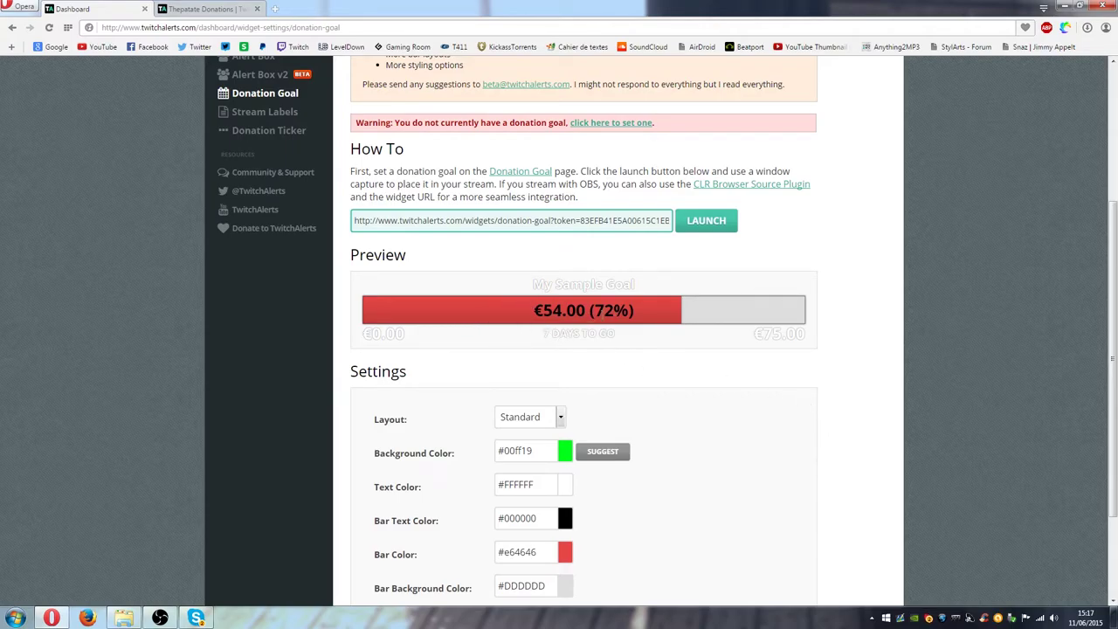
pyautogui.scroll(-1, 605, 328)
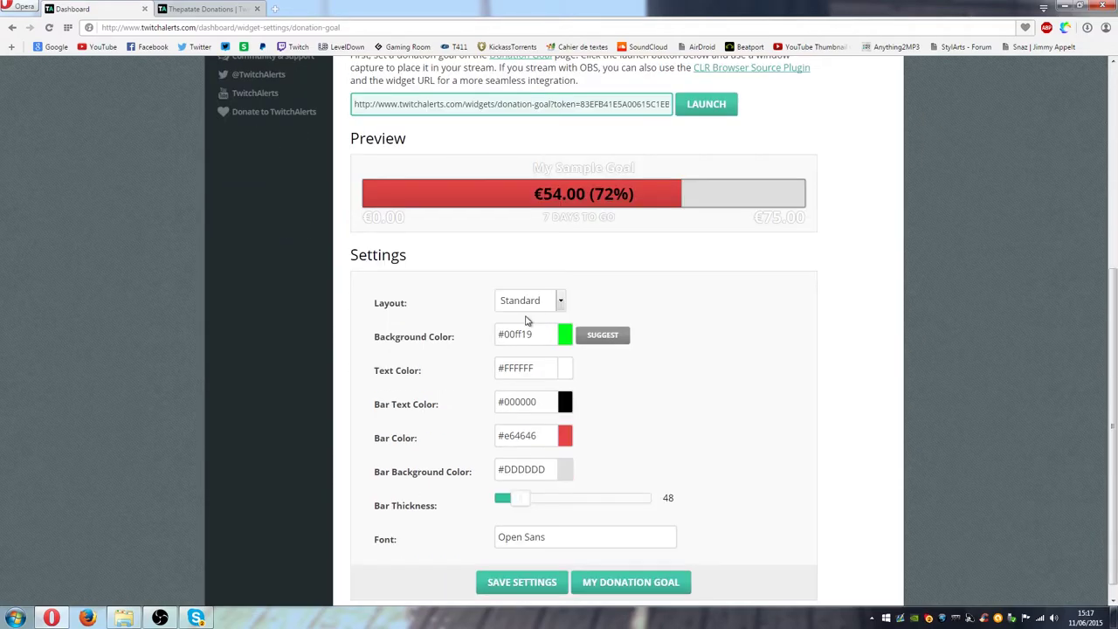
pyautogui.scroll(3, 420, 355)
pyautogui.scroll(-1, 329, 145)
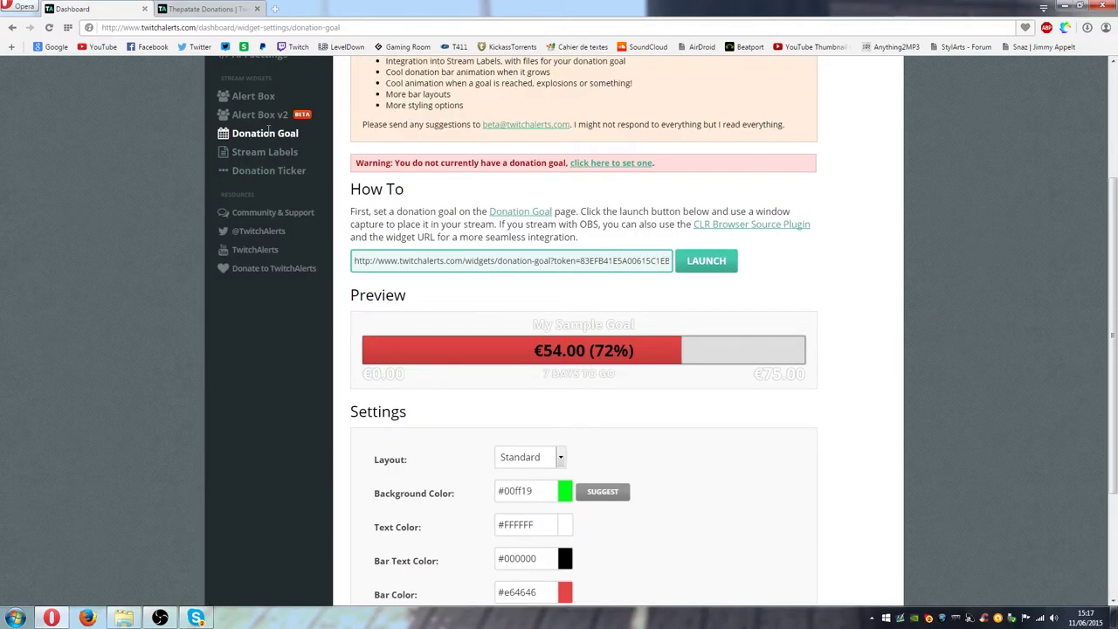
pyautogui.scroll(-2, 536, 340)
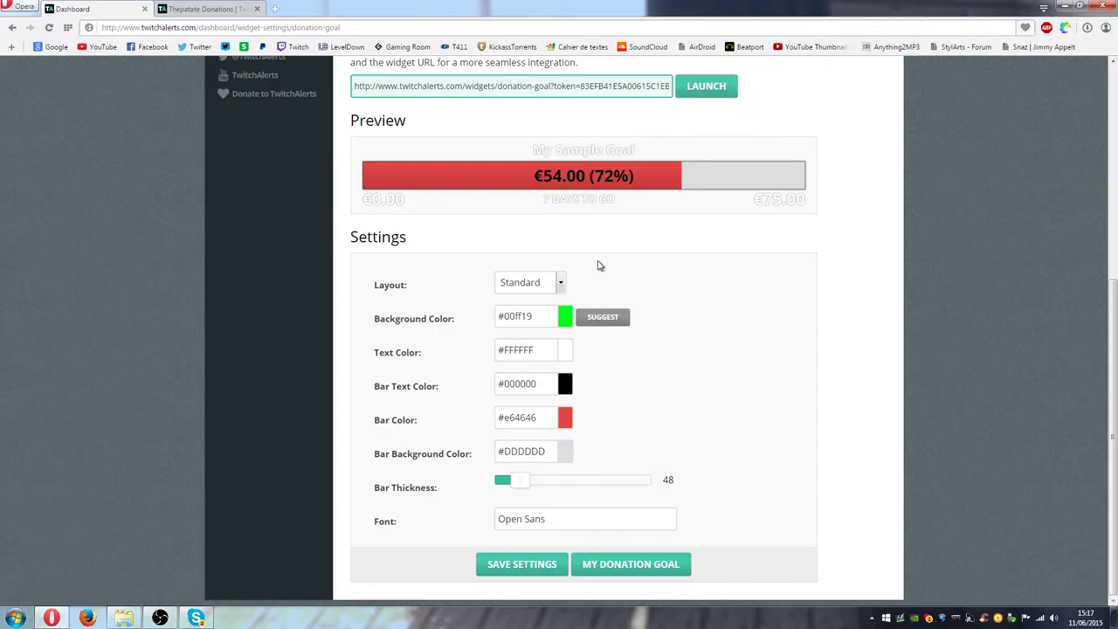
# Try the Condensed layout for the donation goal widget and set the layout back to Standard.
pyautogui.click(541, 288)
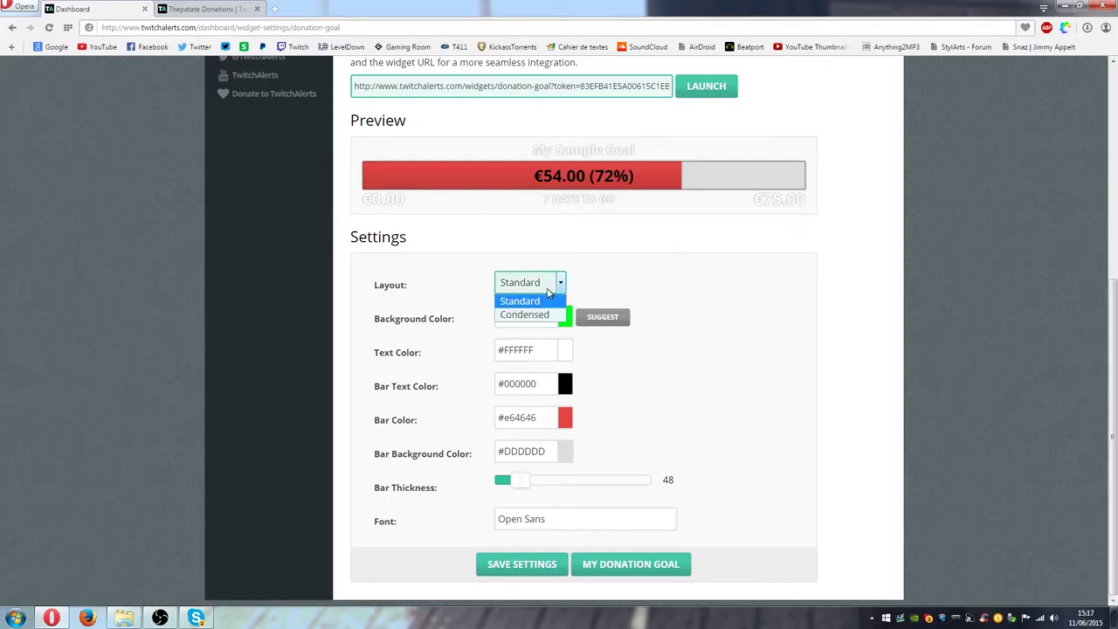
pyautogui.click(529, 314)
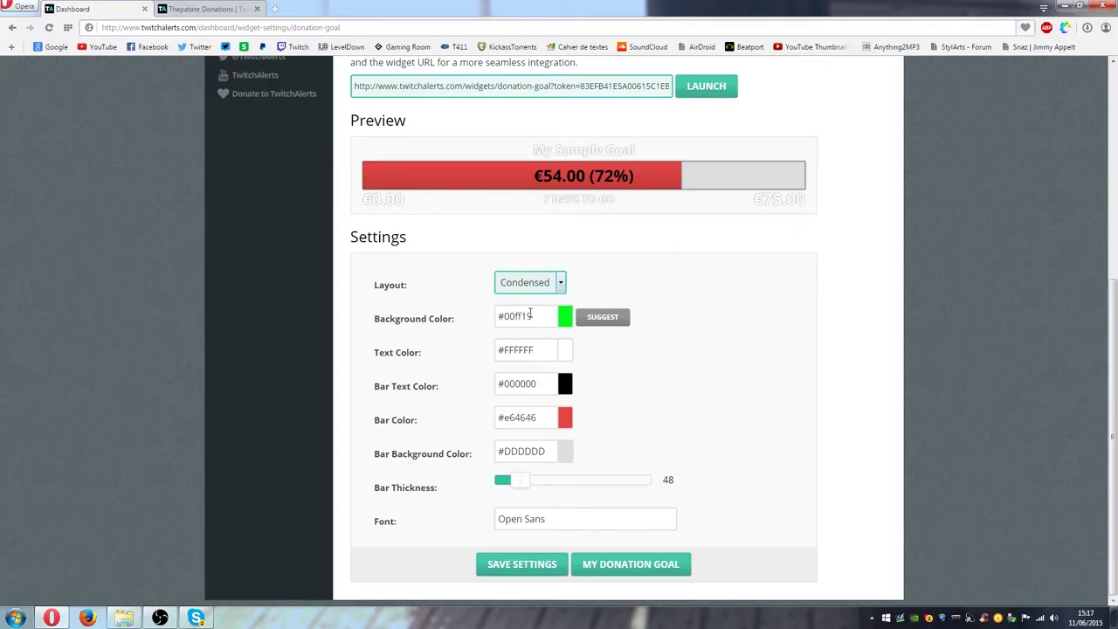
pyautogui.click(533, 286)
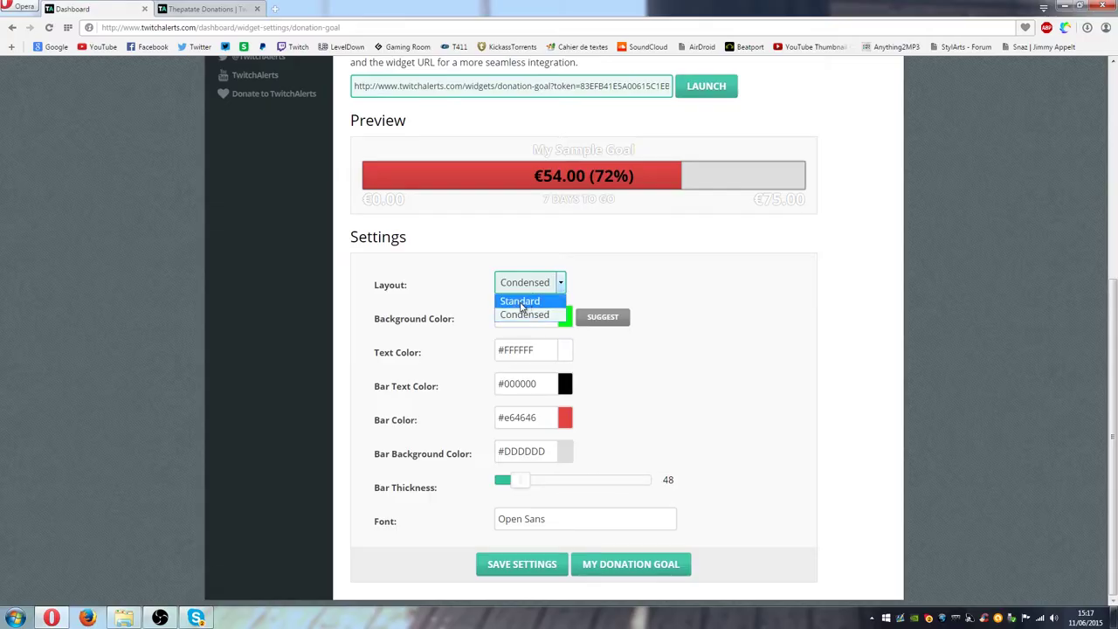
pyautogui.click(534, 301)
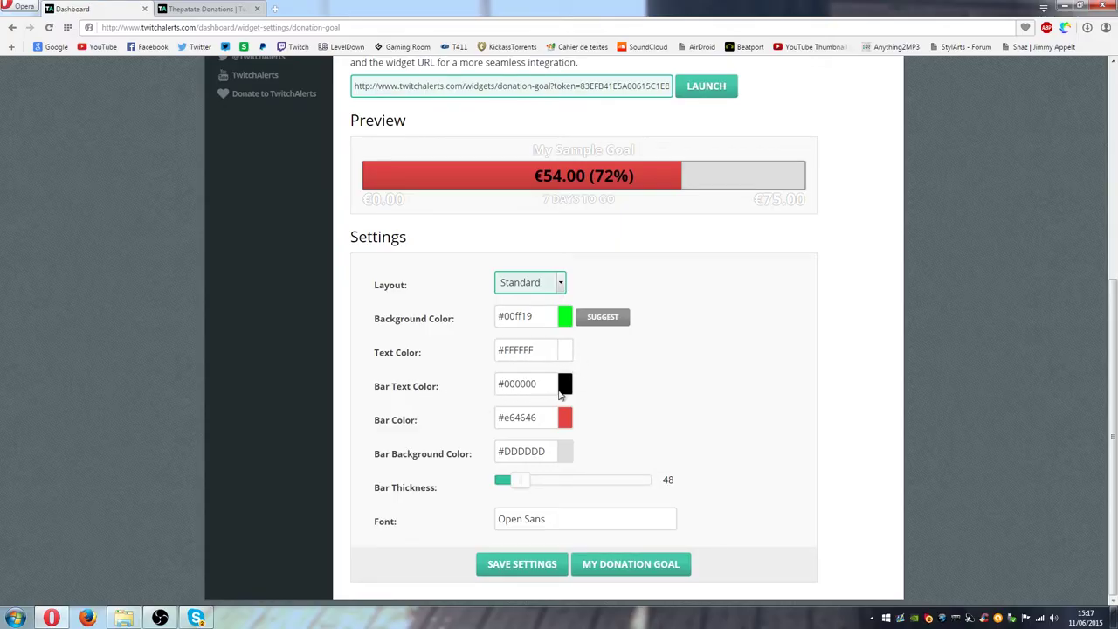
pyautogui.click(535, 176)
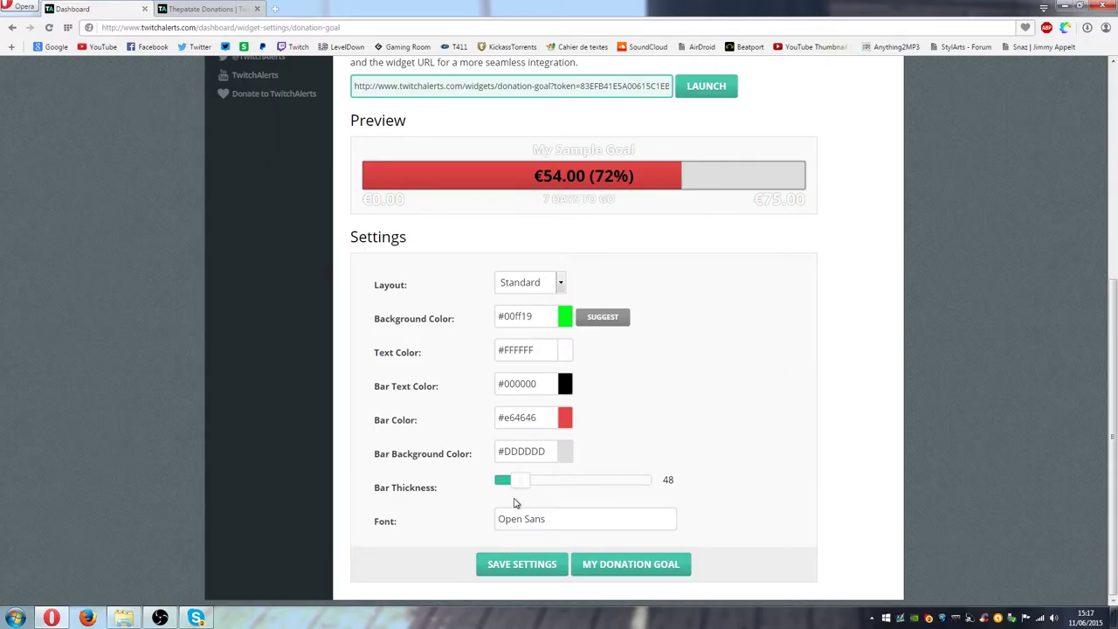
# Try a bar thickness of 109 for the donation goal widget, save the settings, and inspect the bar preview.
pyautogui.moveTo(516, 483); pyautogui.dragTo(617, 481)
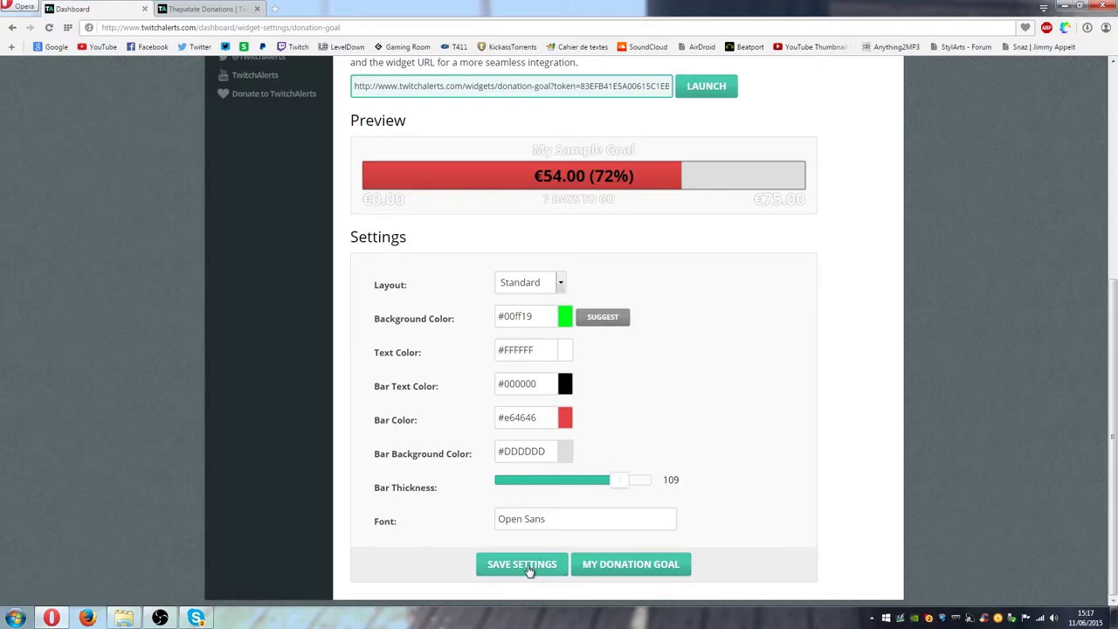
pyautogui.scroll(3, 438, 429)
pyautogui.scroll(-2, 440, 430)
pyautogui.scroll(-1, 523, 255)
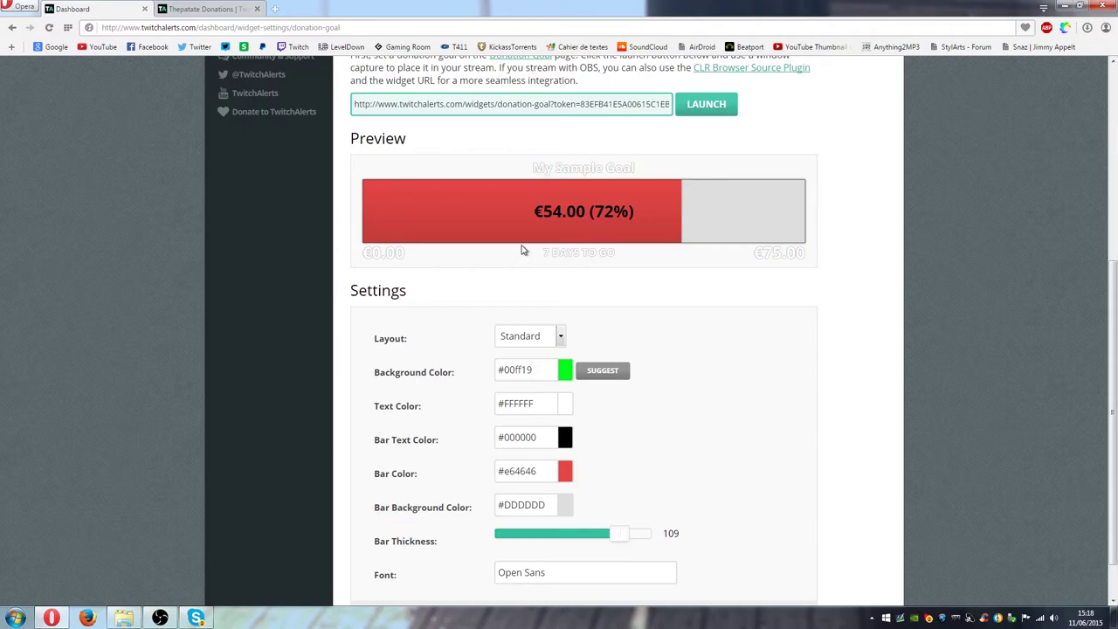
# Set the donation goal's bar thickness back to 48, save the settings, and review the settings form.
pyautogui.moveTo(608, 537); pyautogui.dragTo(514, 538)
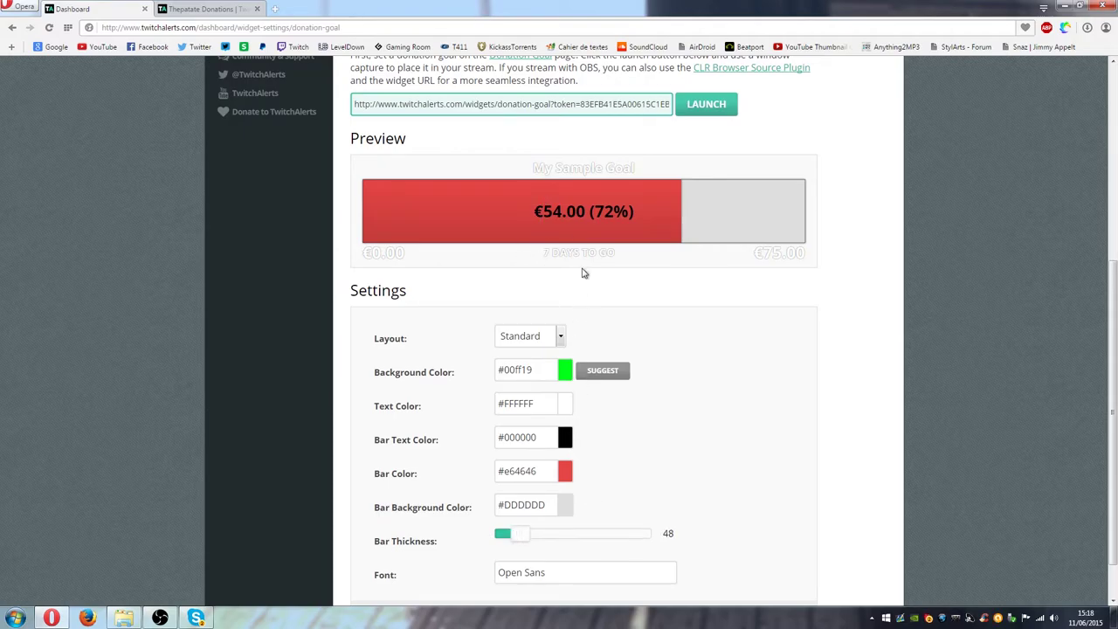
pyautogui.scroll(-1, 591, 294)
pyautogui.click(507, 563)
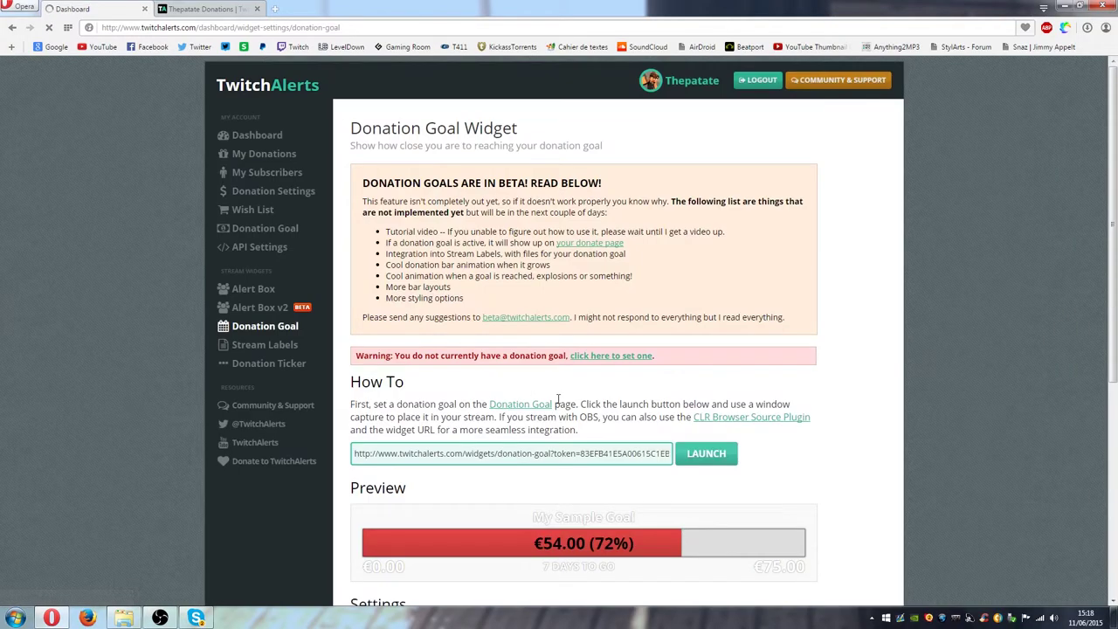
pyautogui.scroll(-5, 569, 291)
pyautogui.scroll(-1, 571, 292)
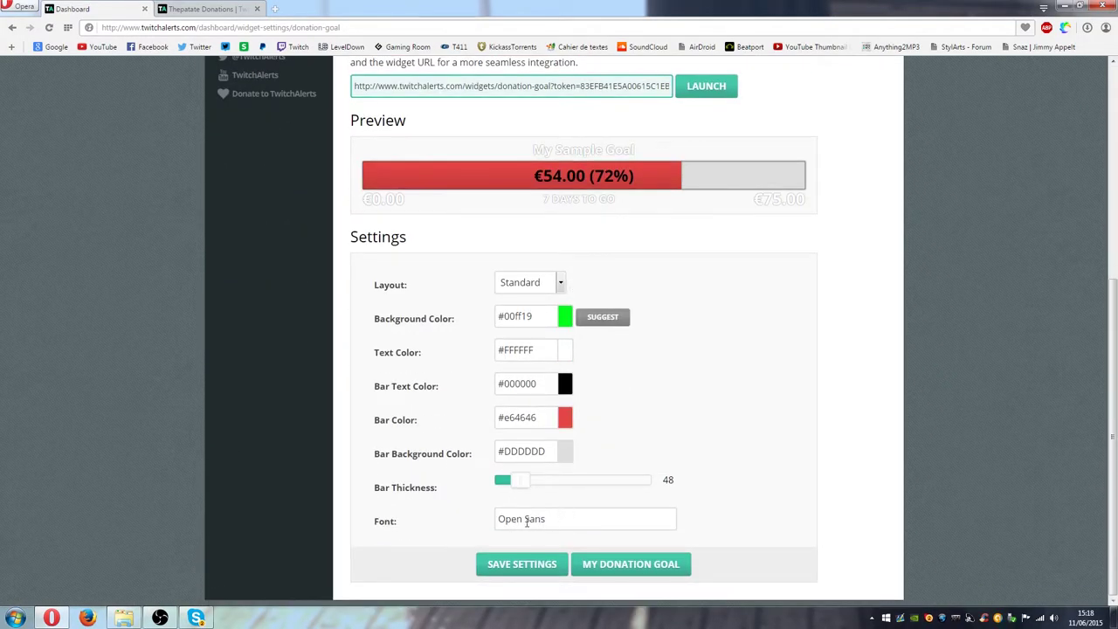
# Open the Donation Goal setup page from the account section and enter the title CS GO with a goal amount of 11.
pyautogui.scroll(6, 458, 458)
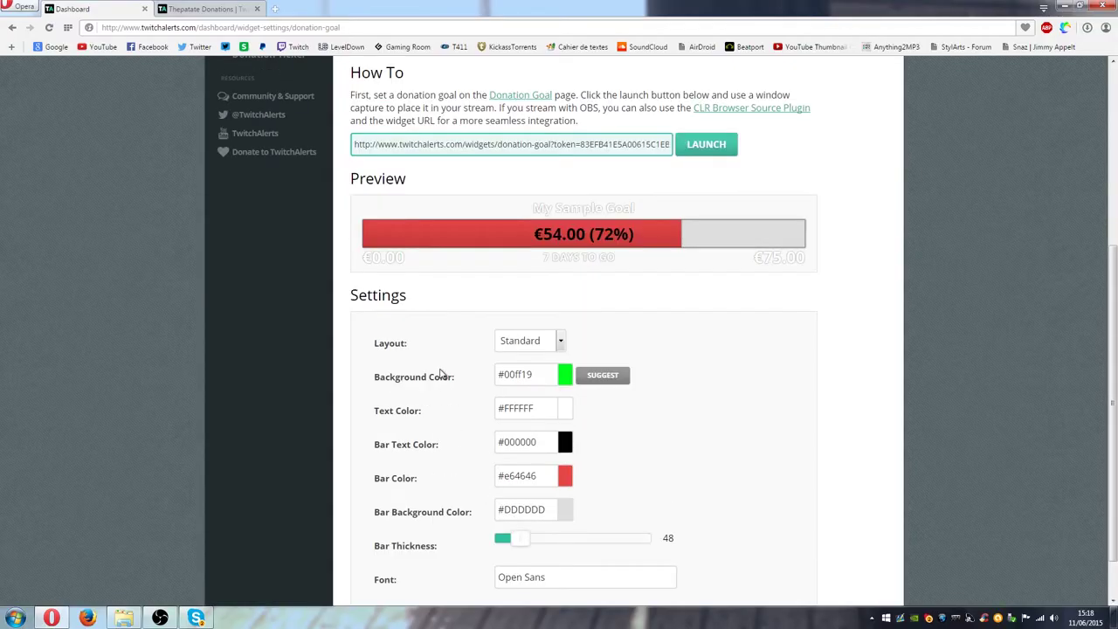
pyautogui.scroll(-4, 439, 373)
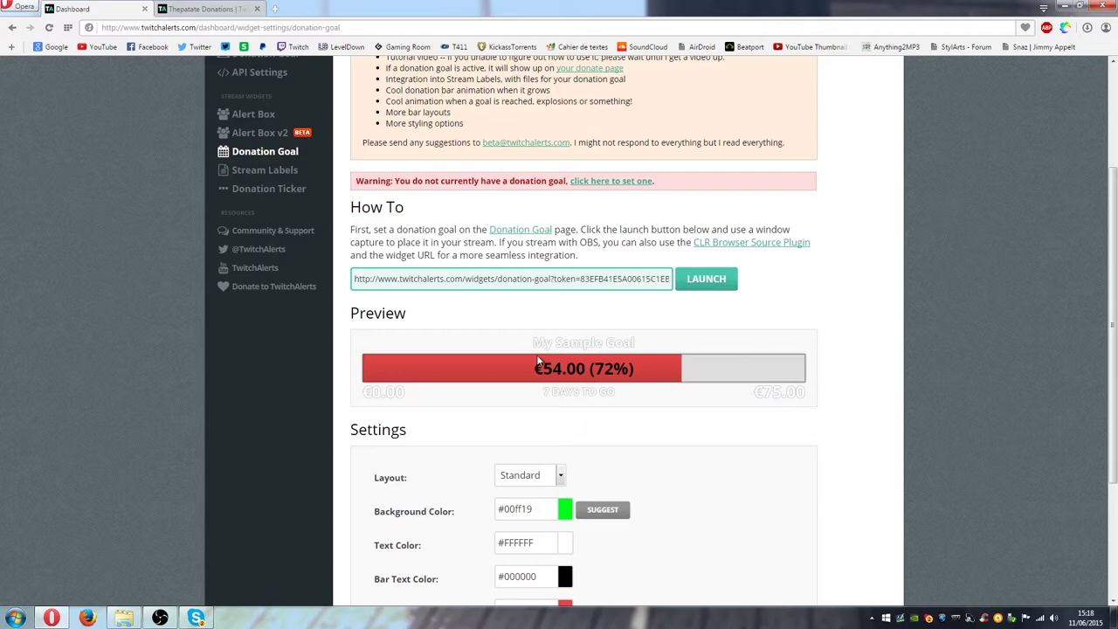
pyautogui.scroll(3, 539, 369)
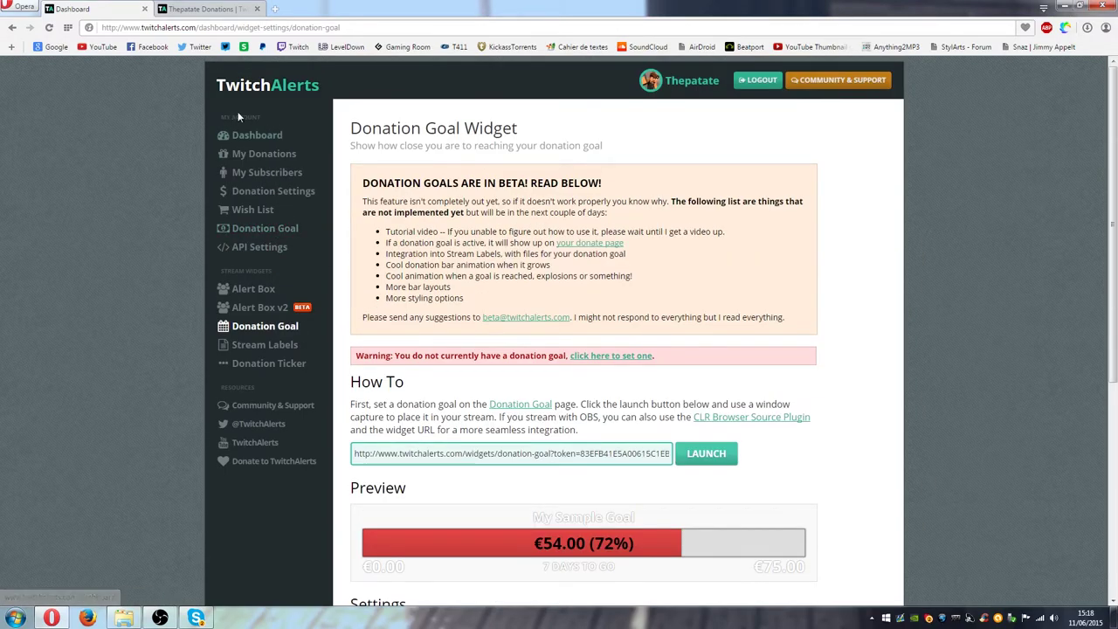
pyautogui.click(285, 228)
pyautogui.scroll(-2, 149, 253)
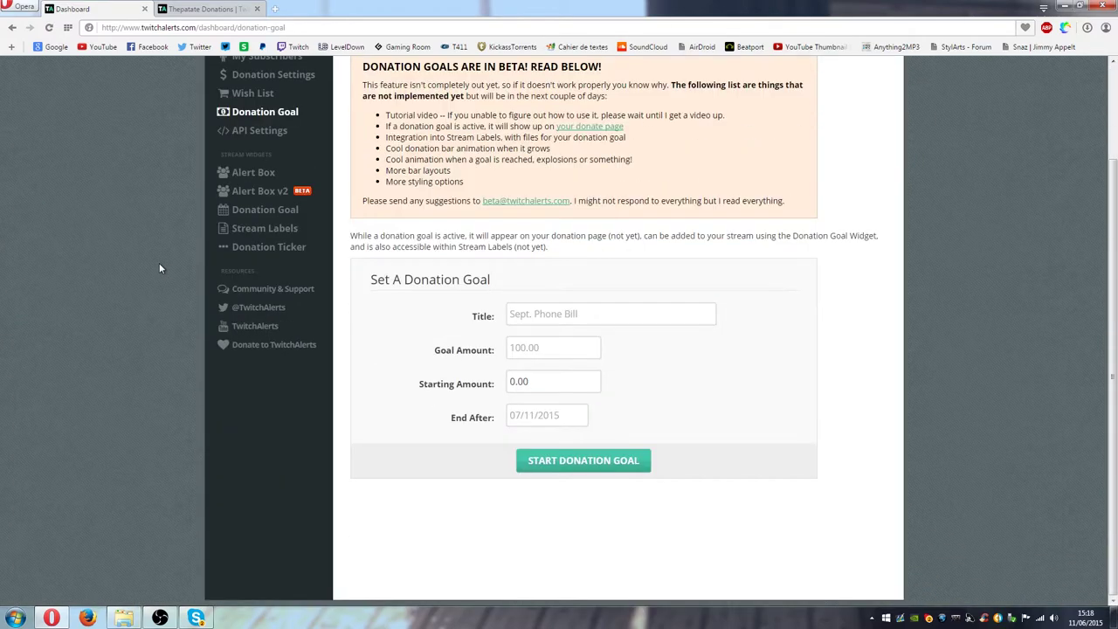
pyautogui.click(595, 318)
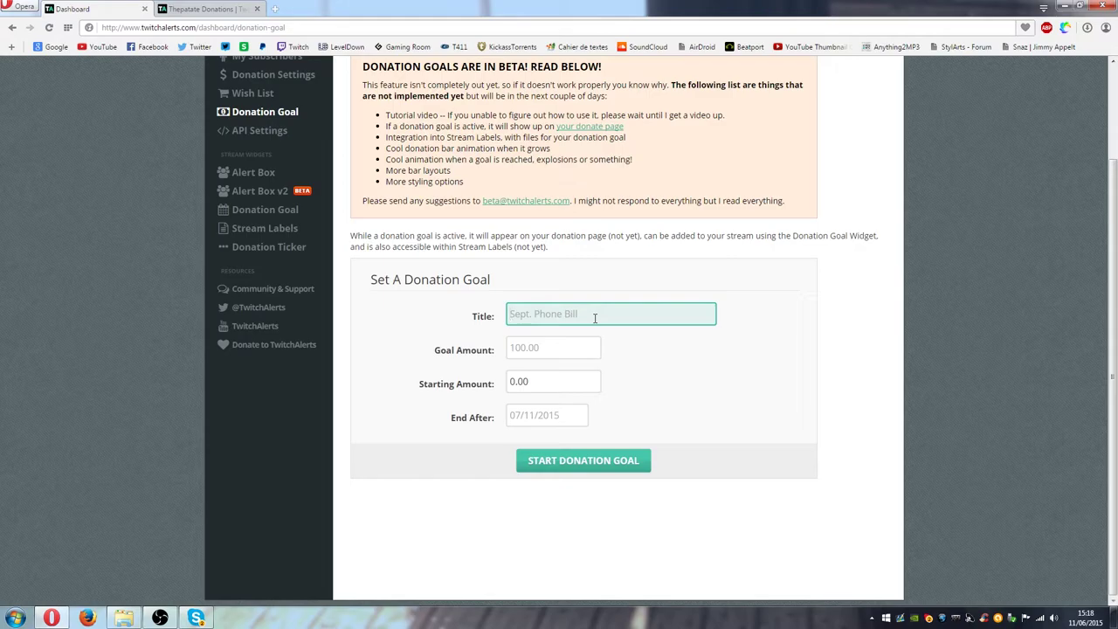
pyautogui.write('CS GO')
pyautogui.click(581, 344)
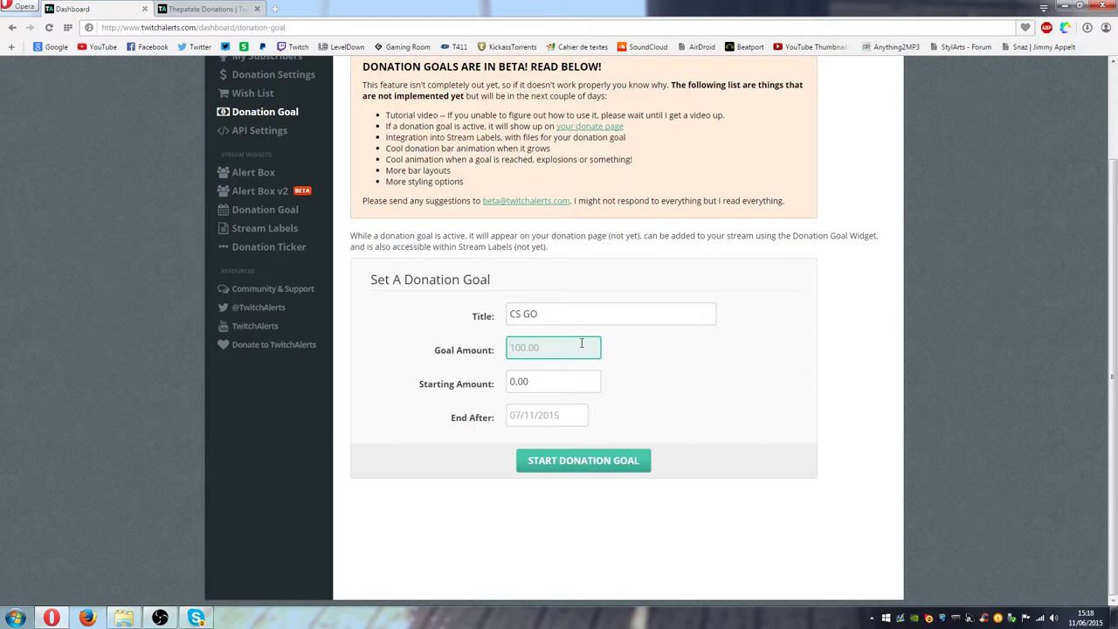
pyautogui.write('11')
# Keep the starting amount at 0.00, set the goal's end date to December 23, and start the donation goal.
pyautogui.click(580, 382)
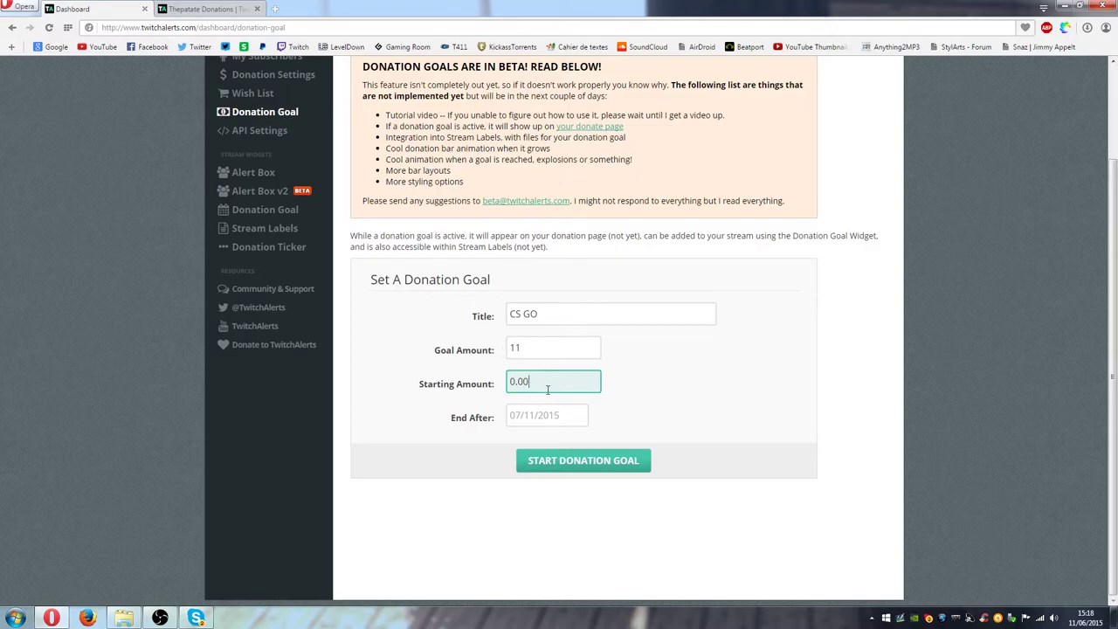
pyautogui.click(515, 415)
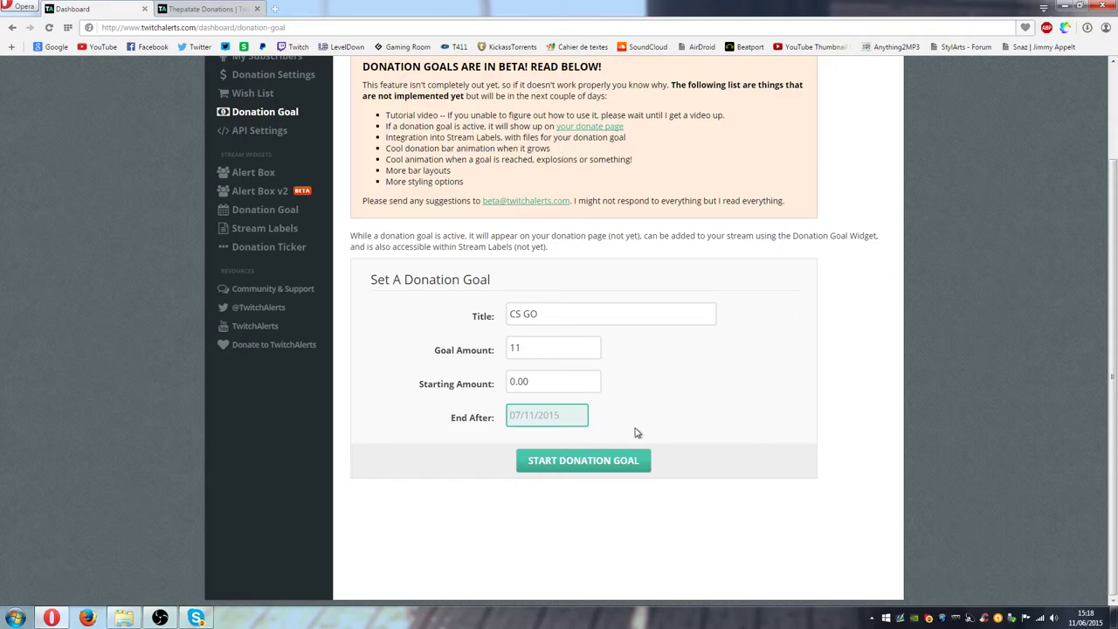
pyautogui.write('23')
pyautogui.press('BackSpace')
pyautogui.press('BackSpace')
pyautogui.write('12/23/3')
pyautogui.click(550, 463)
pyautogui.scroll(-2, 721, 453)
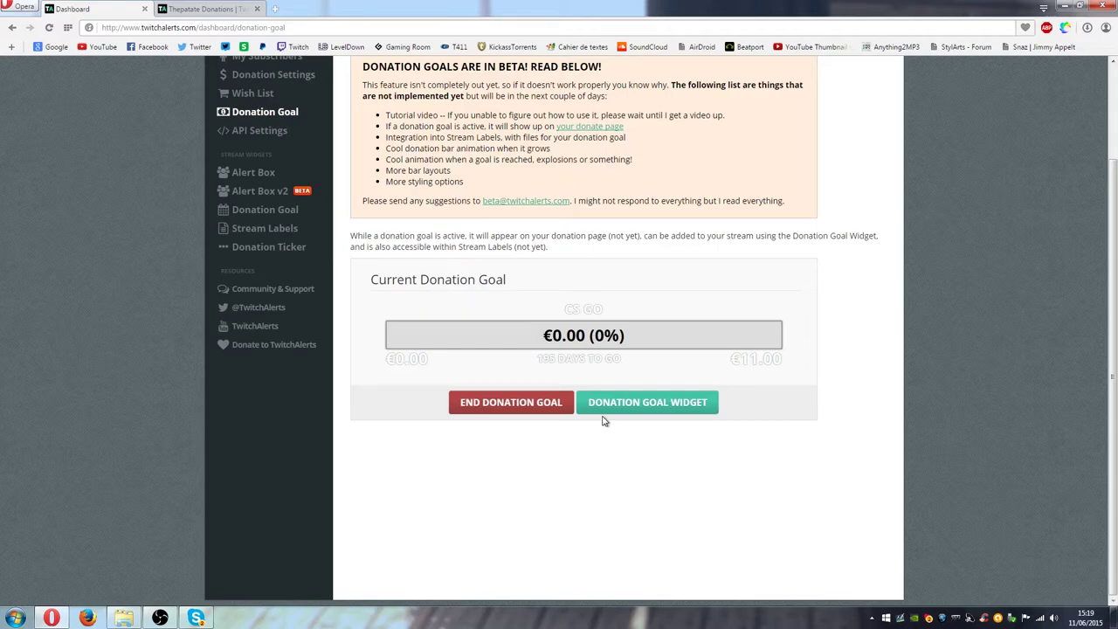
# Open the donation goal widget page from the current goal and select its full widget URL.
pyautogui.click(695, 408)
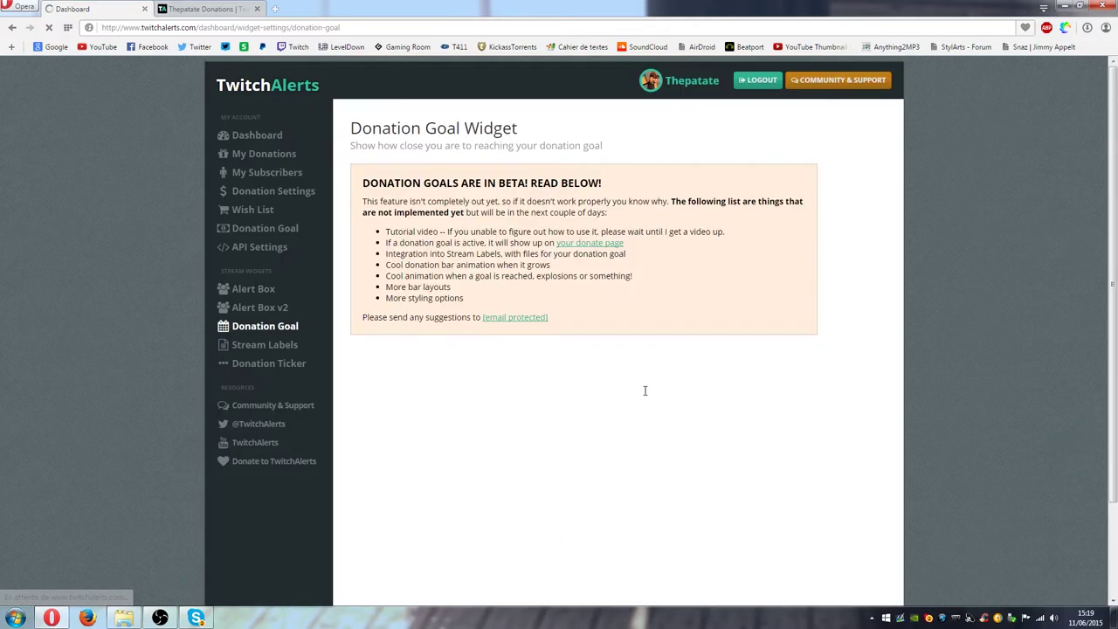
pyautogui.scroll(-2, 648, 394)
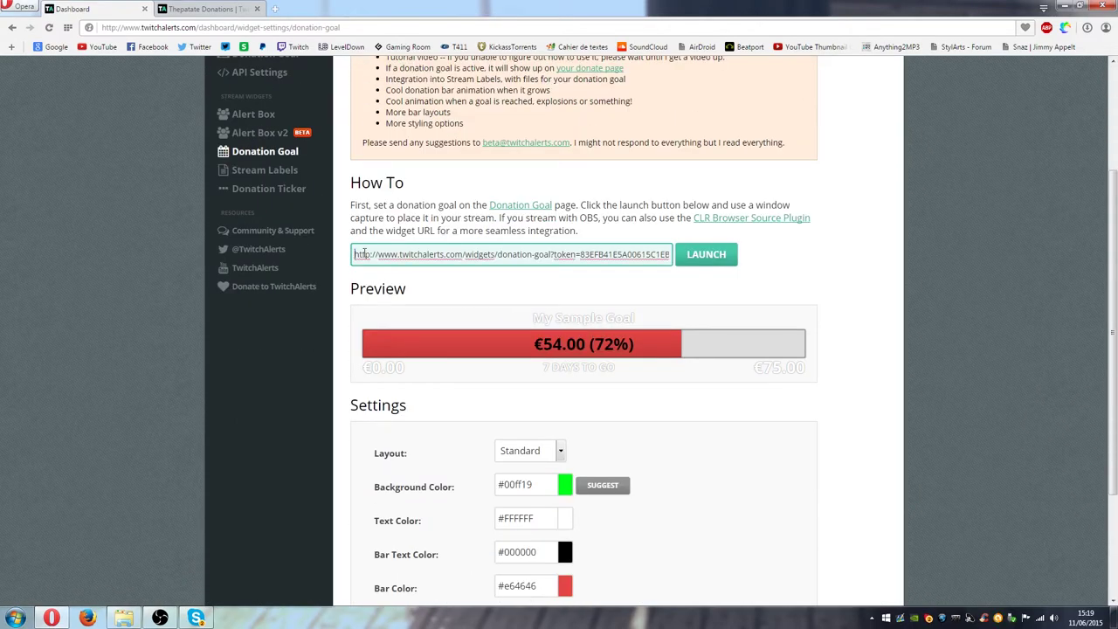
pyautogui.moveTo(357, 252); pyautogui.dragTo(830, 235)
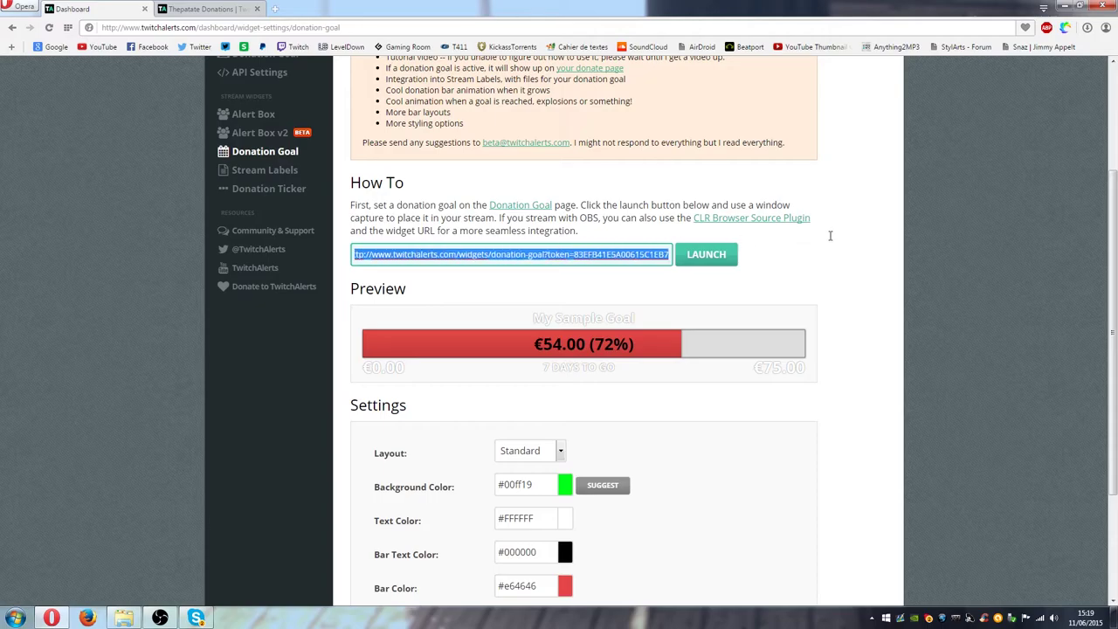
# Switch to OBS, move its window beside the widget instructions, and start the stream preview.
pyautogui.click(161, 618)
pyautogui.moveTo(340, 114); pyautogui.dragTo(813, 137)
pyautogui.click(940, 450)
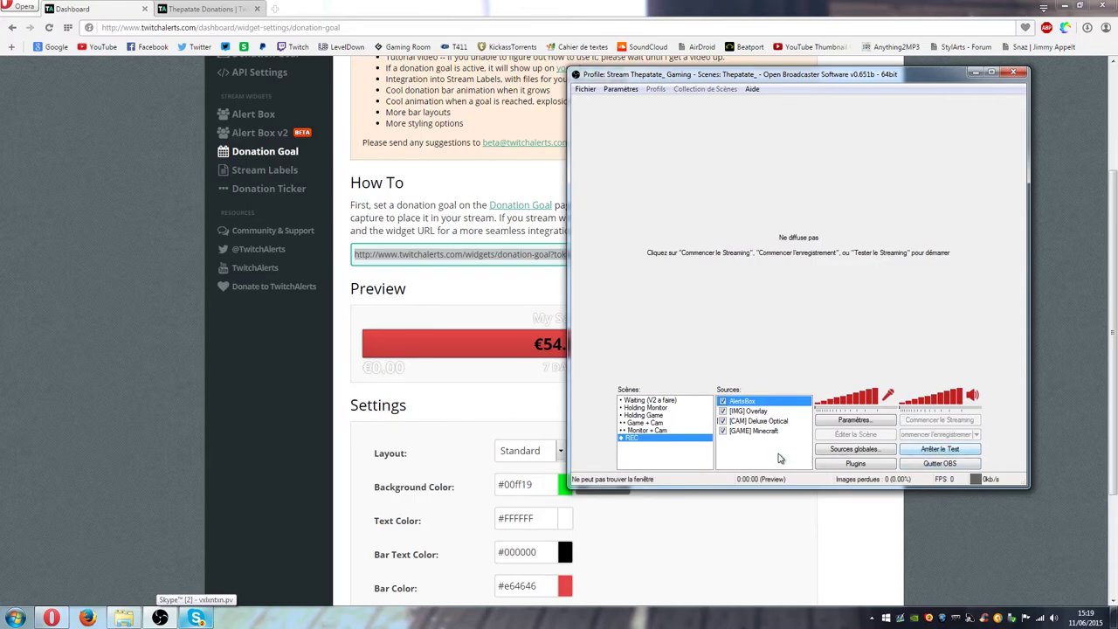
# Add a CLR Browser source named Objectif Dons to the REC scene.
pyautogui.rightClick(744, 447)
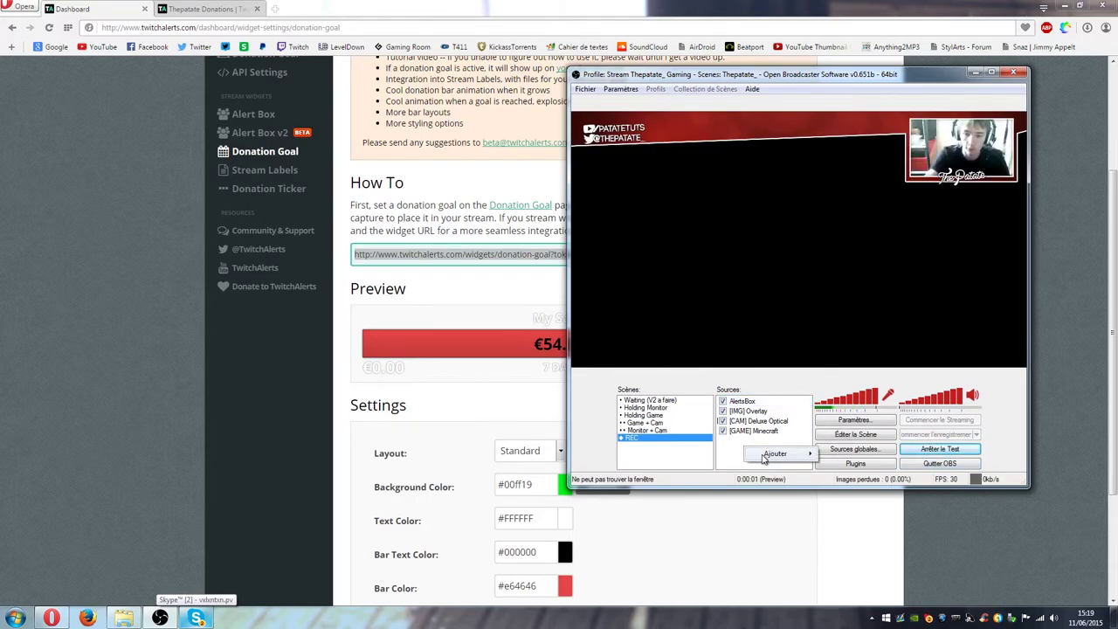
pyautogui.moveTo(765, 456)
pyautogui.click(854, 530)
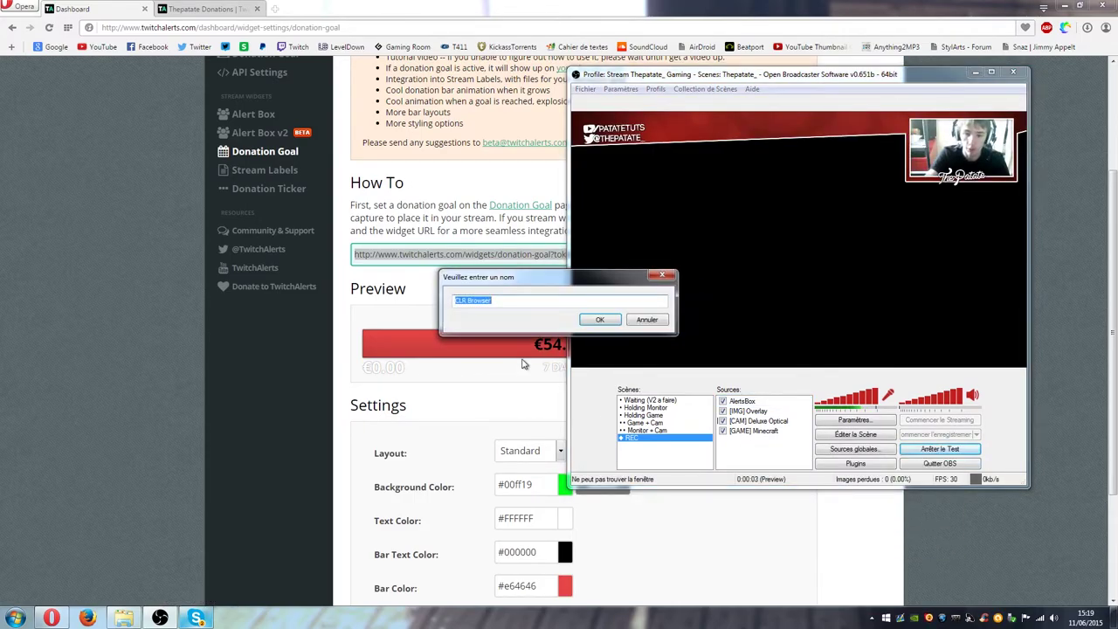
pyautogui.click(463, 301)
pyautogui.hotkey('ctrl', 'a')
pyautogui.write('D')
pyautogui.press('BackSpace')
pyautogui.write('Objecti')
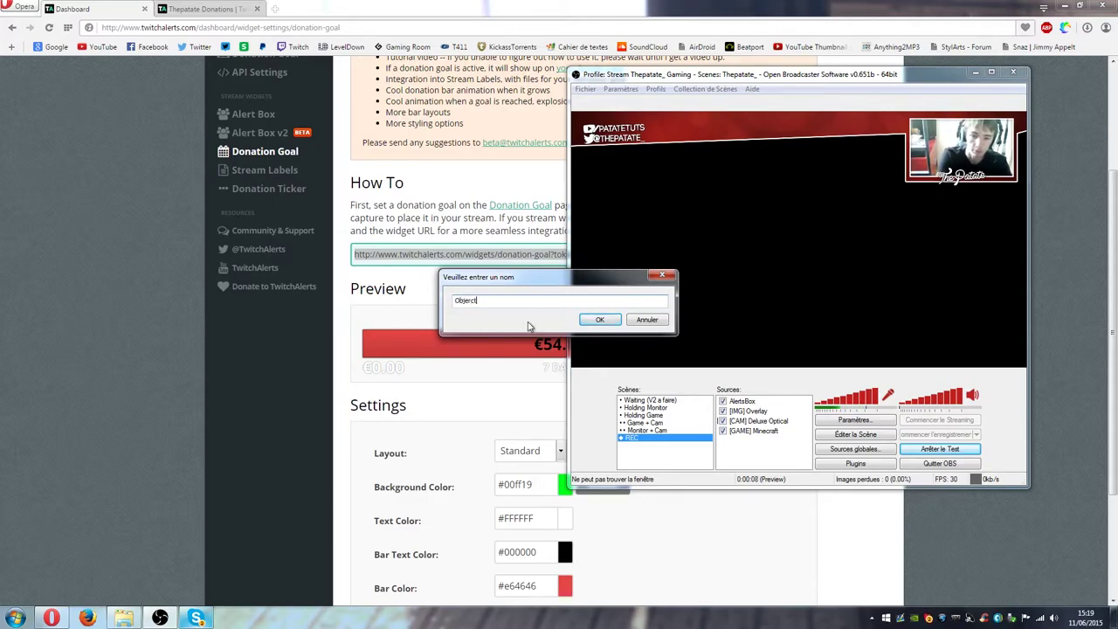
pyautogui.press('BackSpace')
pyautogui.press('BackSpace')
pyautogui.write('tif Goal')
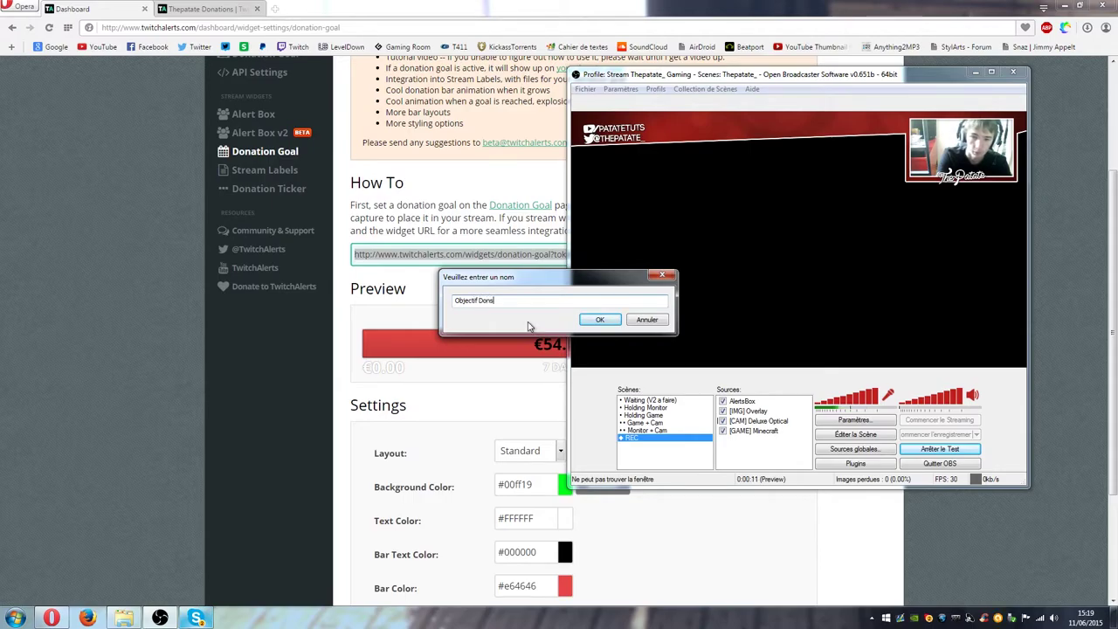
pyautogui.press('Return')
# Copy the donation goal widget URL with its token from TwitchAlerts and save it as the new CLR Browser source's URL.
pyautogui.moveTo(489, 156); pyautogui.dragTo(699, 171)
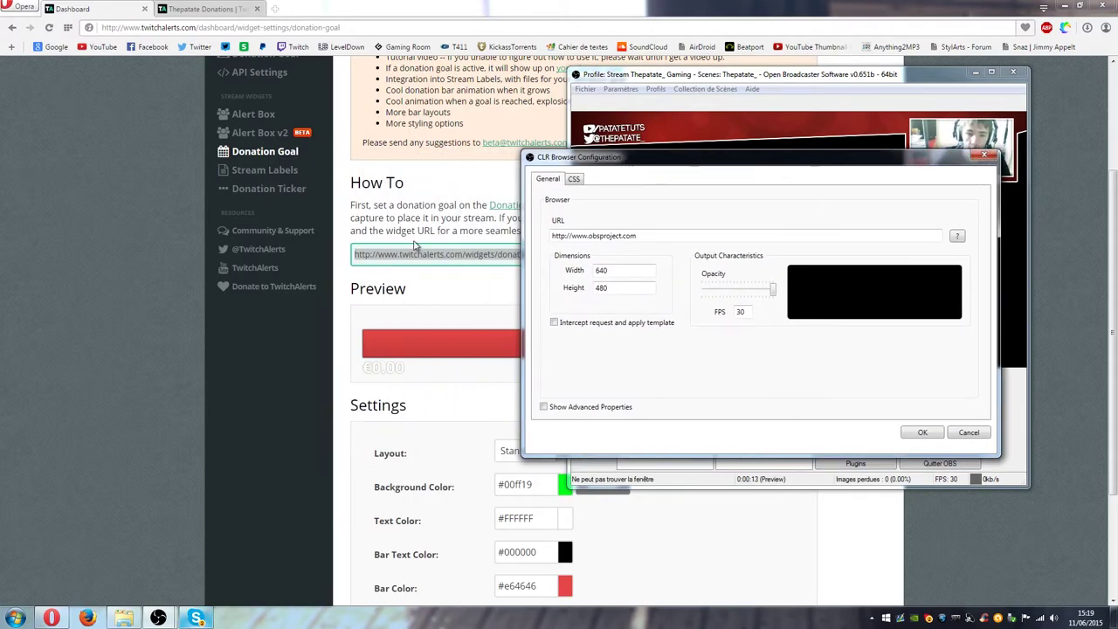
pyautogui.click(356, 258)
pyautogui.moveTo(356, 259); pyautogui.dragTo(531, 394)
pyautogui.hotkey('ctrl', 'c')
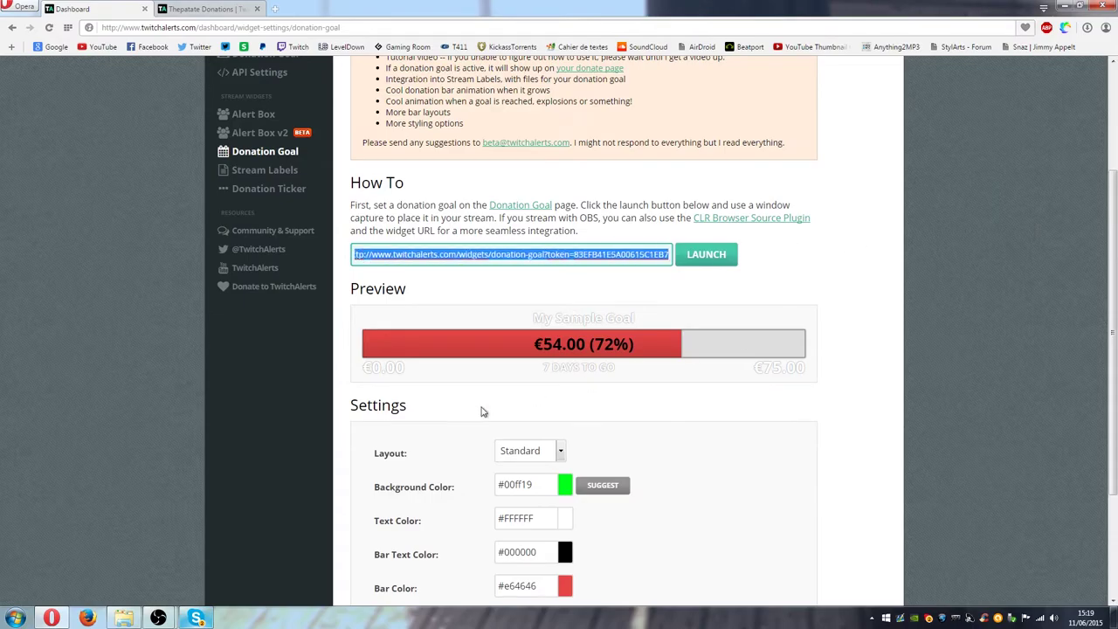
pyautogui.moveTo(158, 617)
pyautogui.click(224, 559)
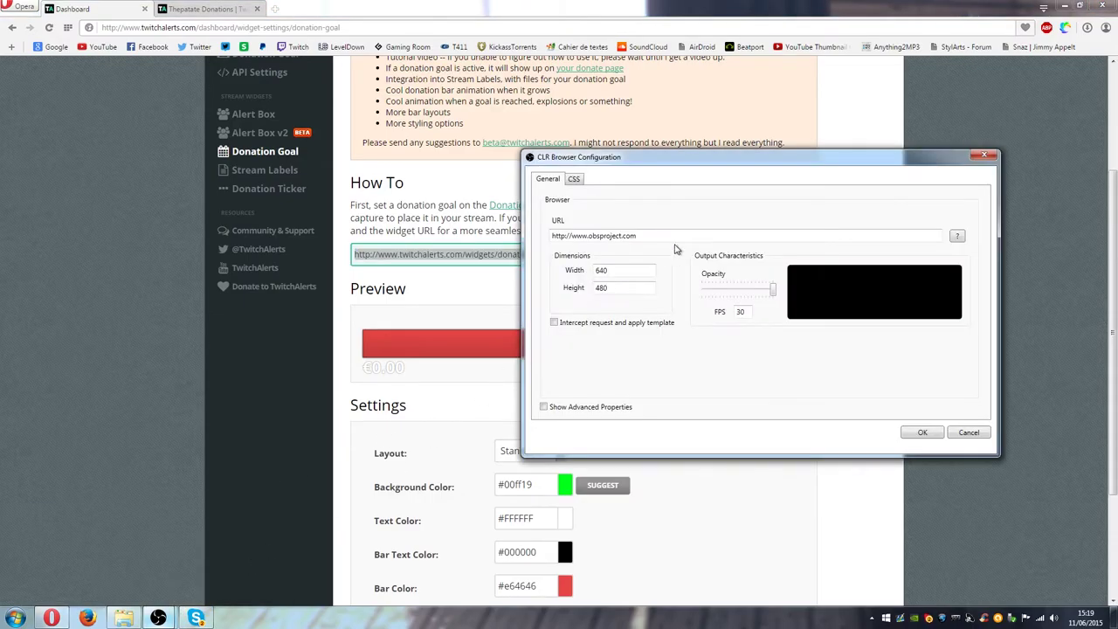
pyautogui.hotkey('ctrl', 'a')
pyautogui.hotkey('ctrl', 'v')
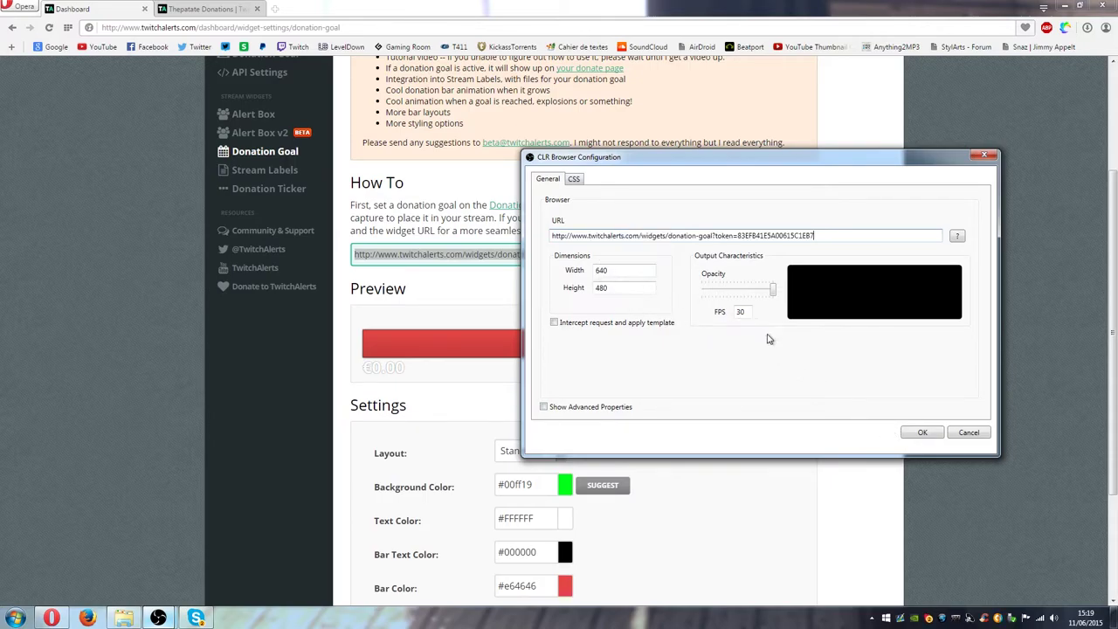
pyautogui.click(921, 431)
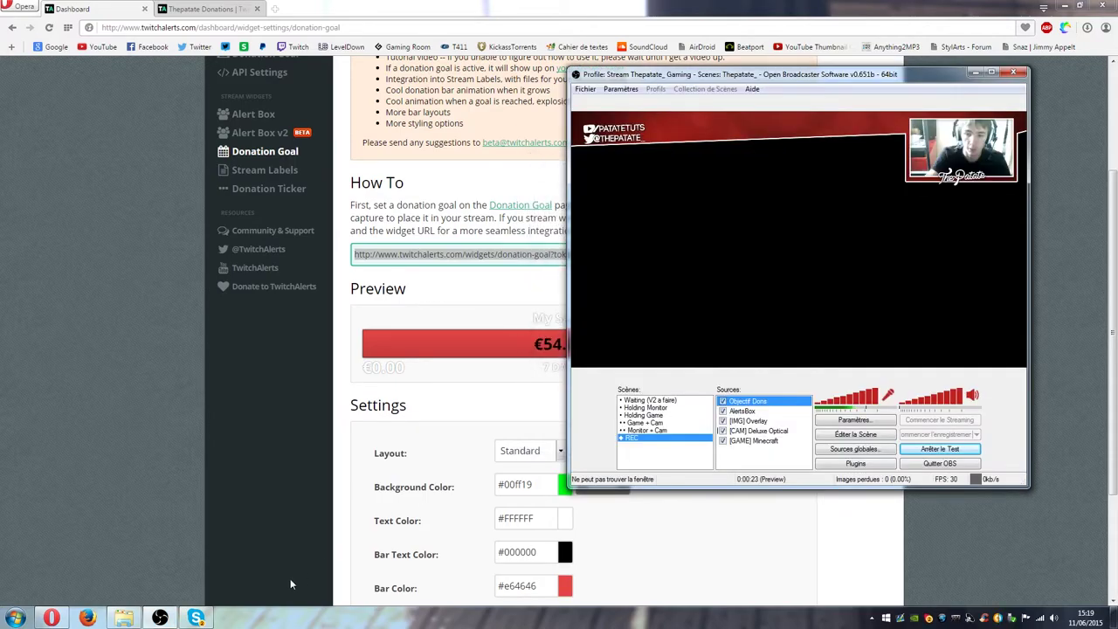
# Edit the scene to move the donation goal bar to the lower-left corner of the stream image.
pyautogui.click(865, 435)
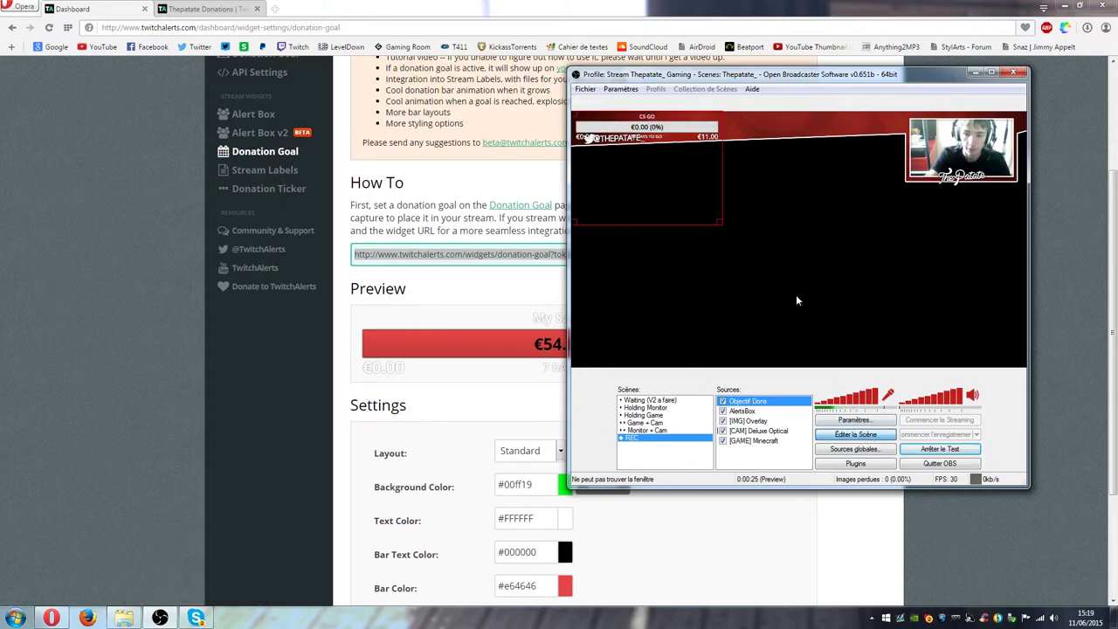
pyautogui.moveTo(664, 136); pyautogui.dragTo(689, 352)
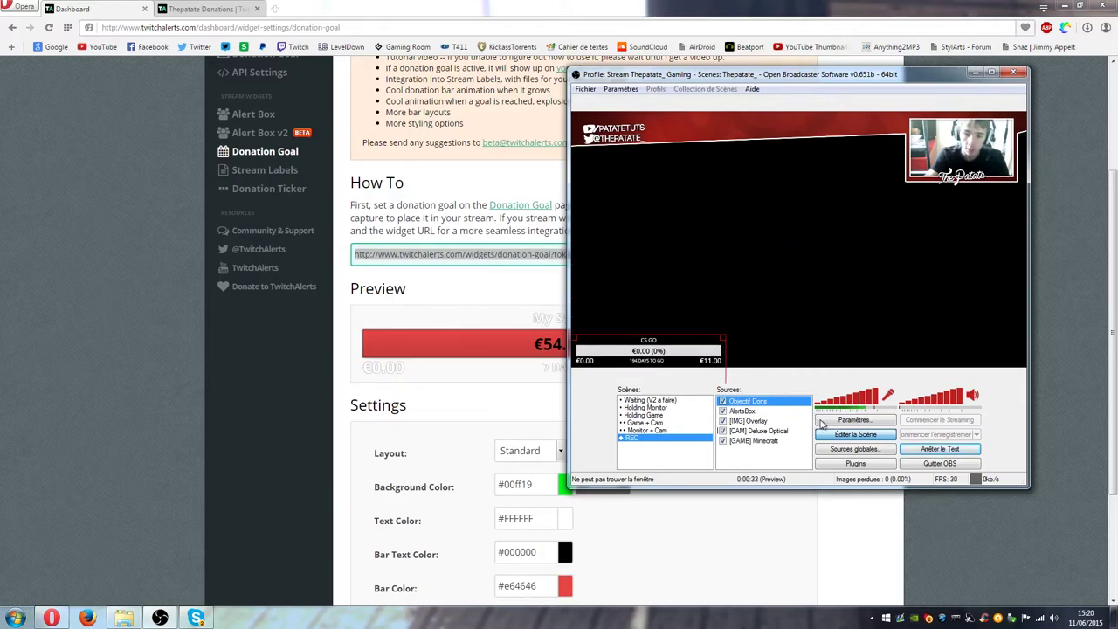
pyautogui.click(787, 301)
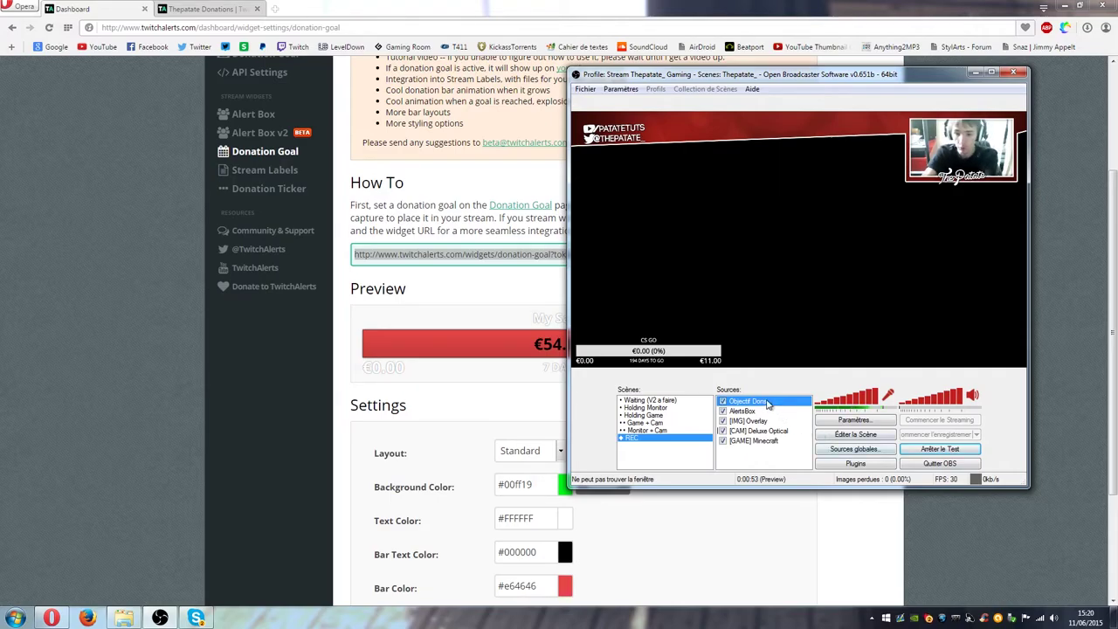
# Switch to TwitchAlerts, open the Stream Labels page, and examine its download section, tutorial video and list of generated files.
pyautogui.click(253, 400)
pyautogui.scroll(1, 279, 341)
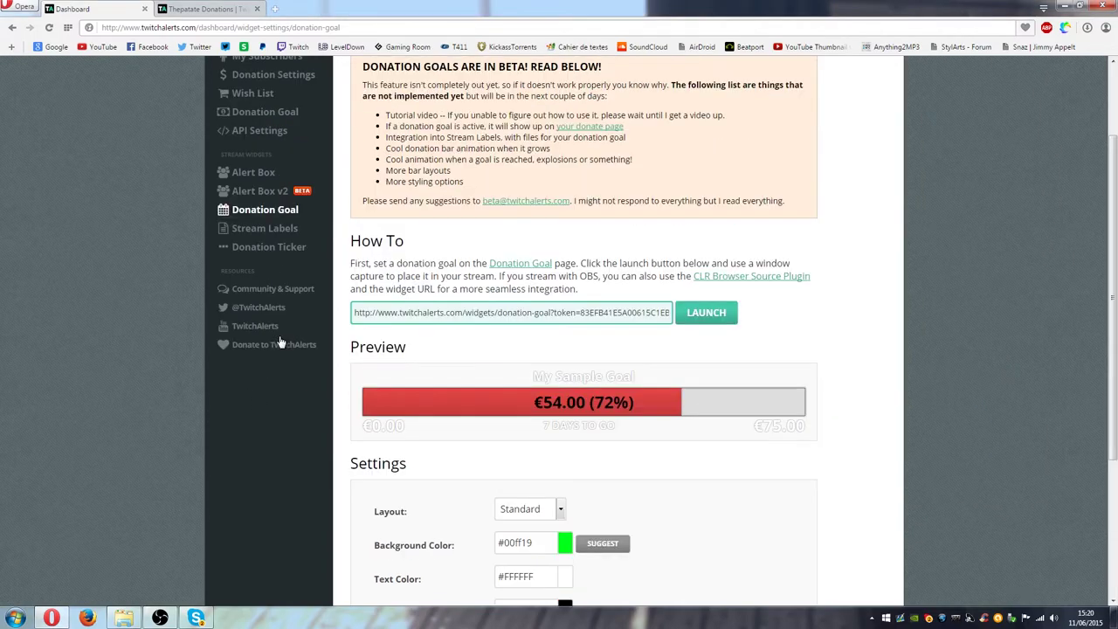
pyautogui.scroll(1, 279, 341)
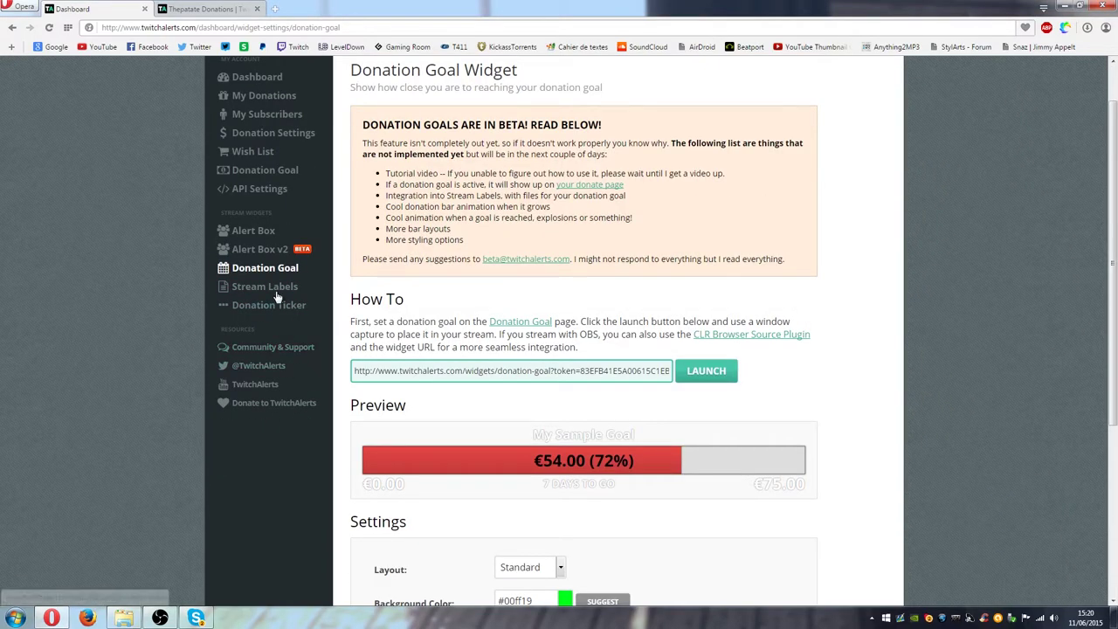
pyautogui.click(270, 291)
pyautogui.scroll(-3, 162, 301)
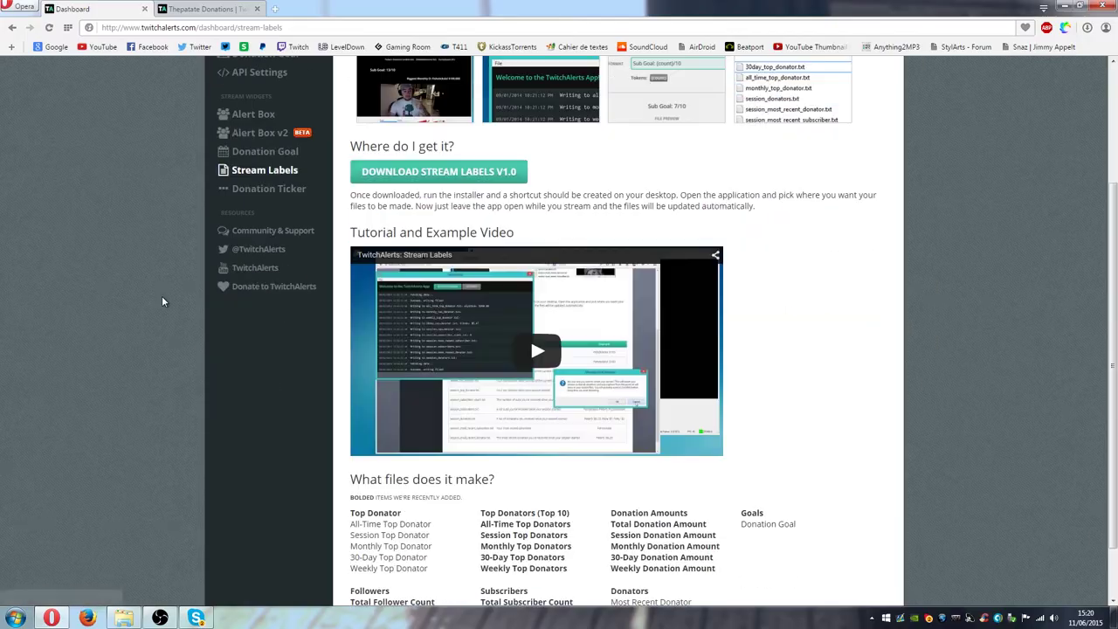
pyautogui.scroll(-1, 161, 301)
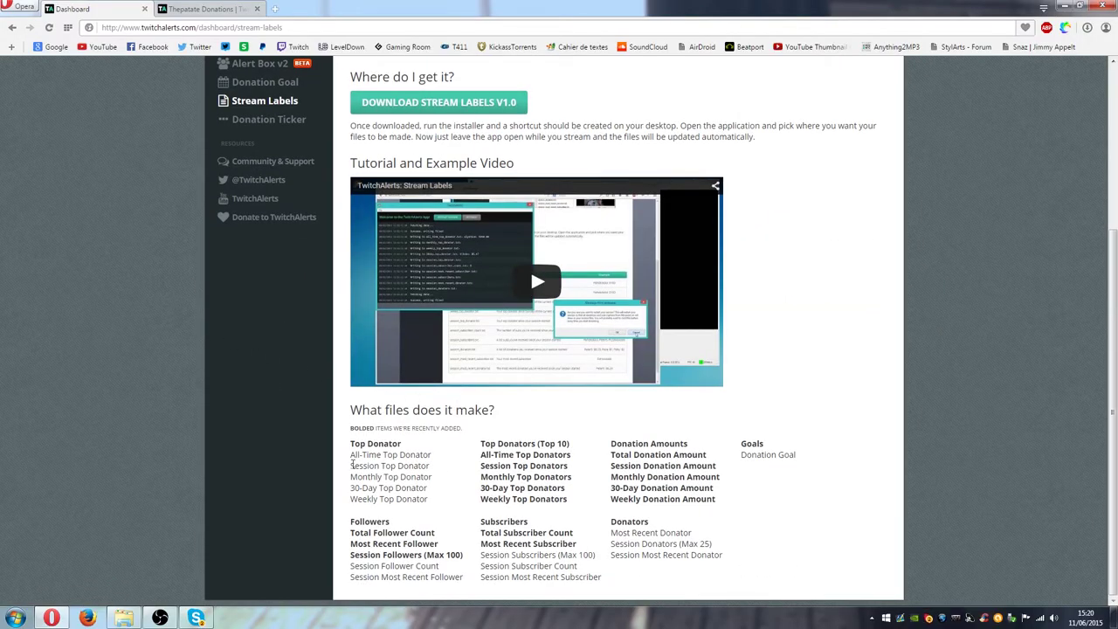
# Switch to OBS, examine the donor labels in the Holding Monitor and Game + Cam scenes, and stop the preview on the REC scene.
pyautogui.click(160, 617)
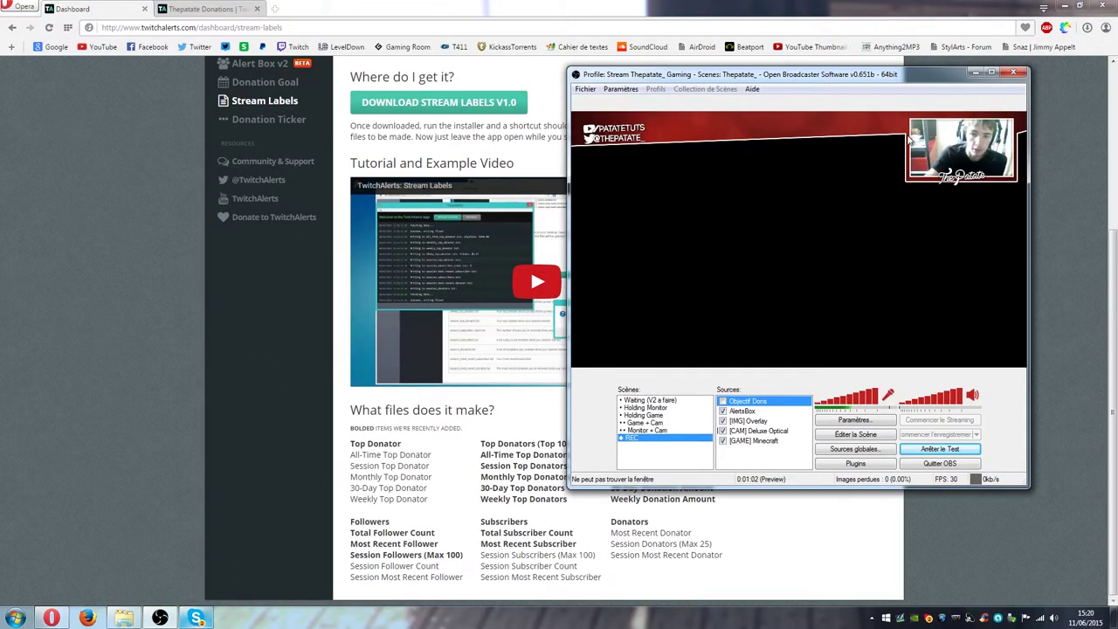
pyautogui.click(990, 74)
pyautogui.click(419, 544)
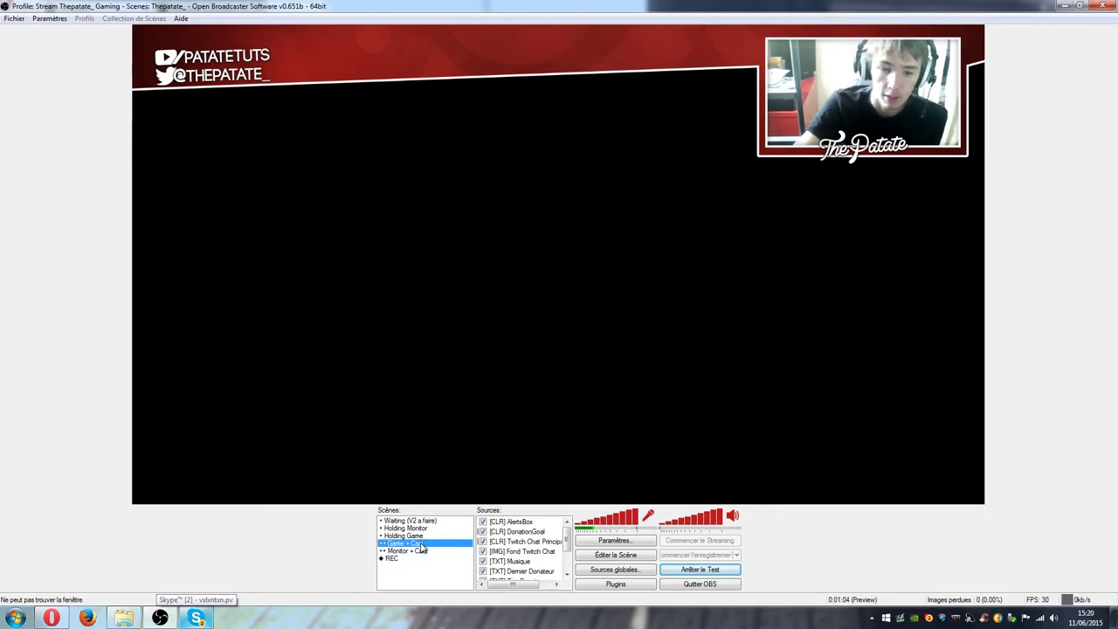
pyautogui.click(406, 527)
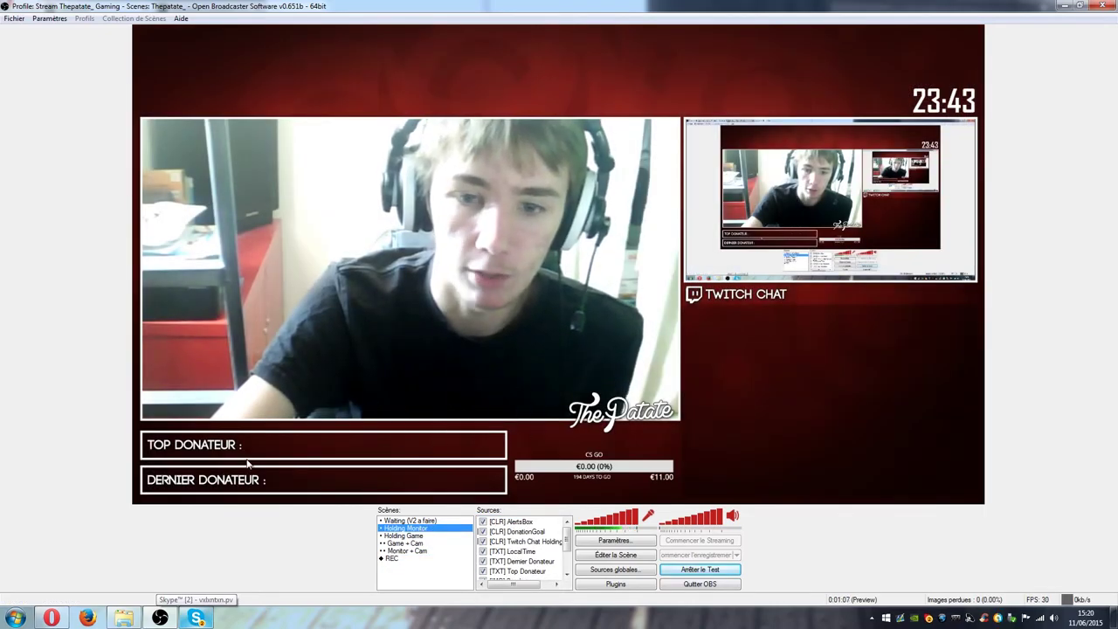
pyautogui.click(427, 543)
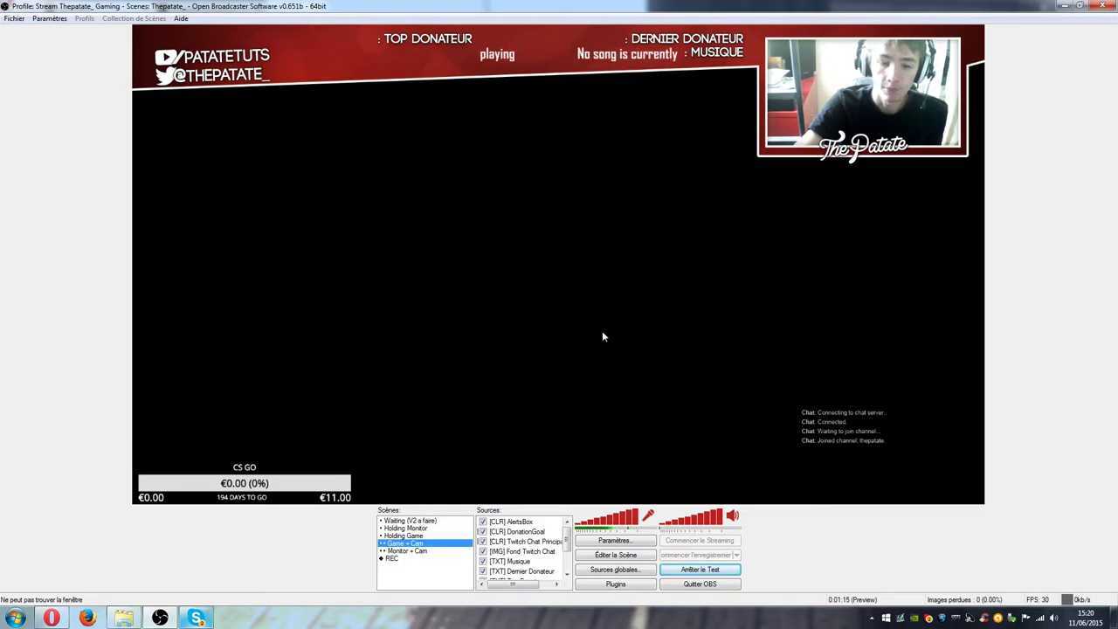
pyautogui.click(422, 558)
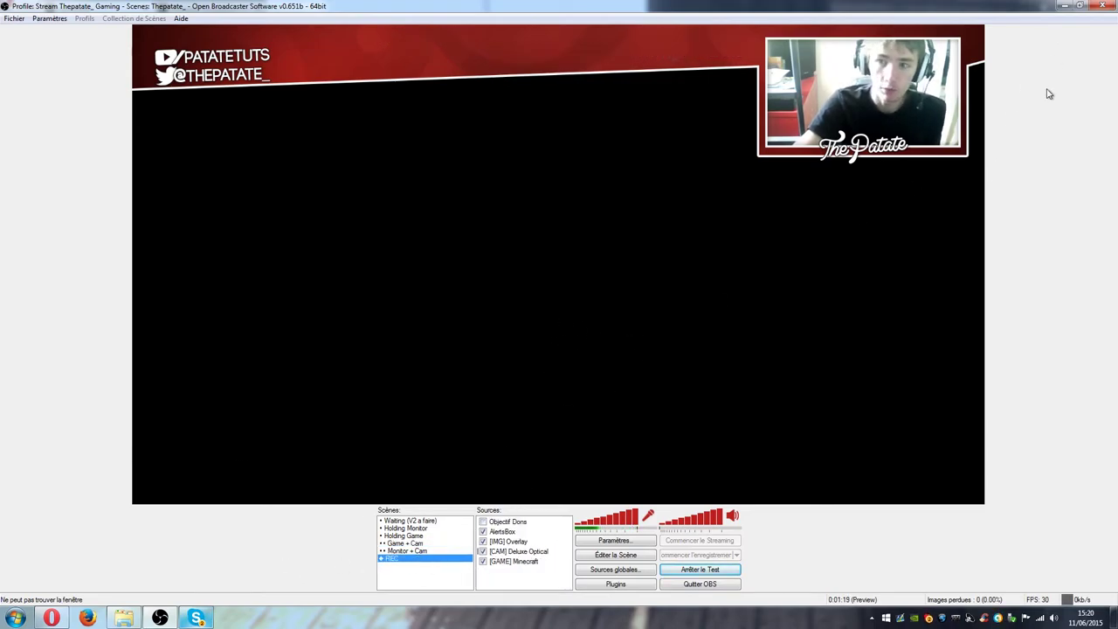
pyautogui.click(700, 569)
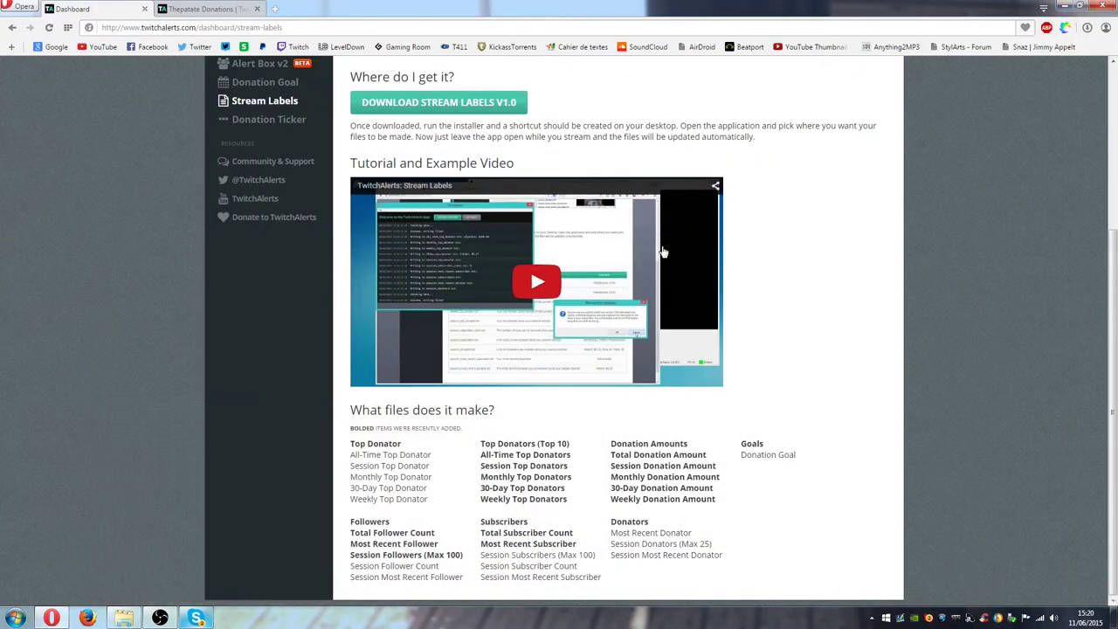
# Download the Stream Labels v1.0 installer to the desktop as setup and run it, accepting the security warning.
pyautogui.scroll(2, 696, 237)
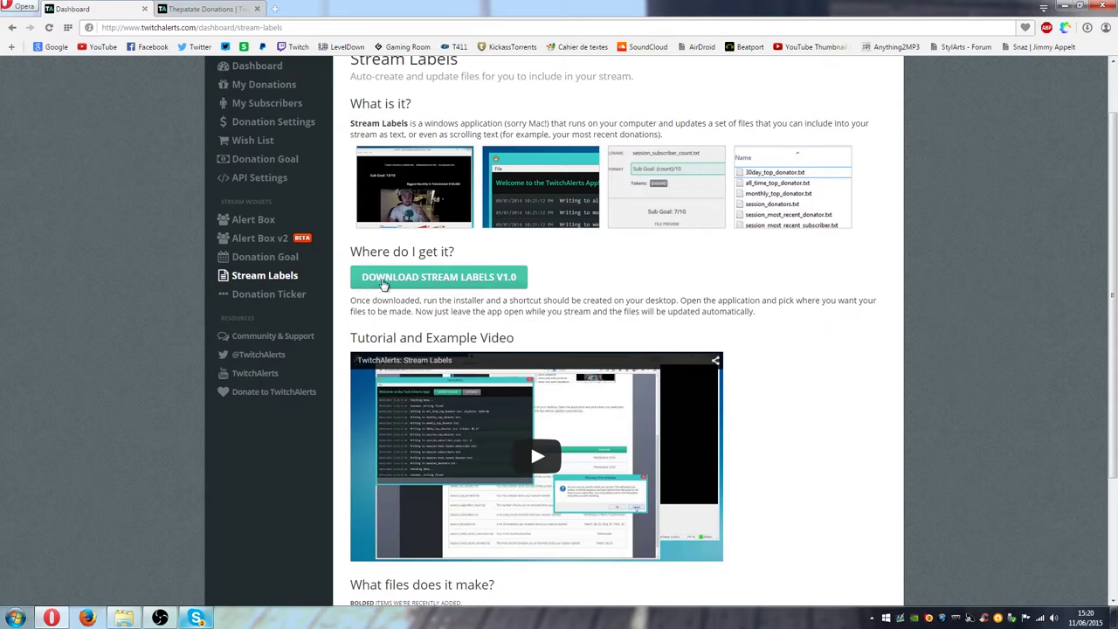
pyautogui.click(514, 281)
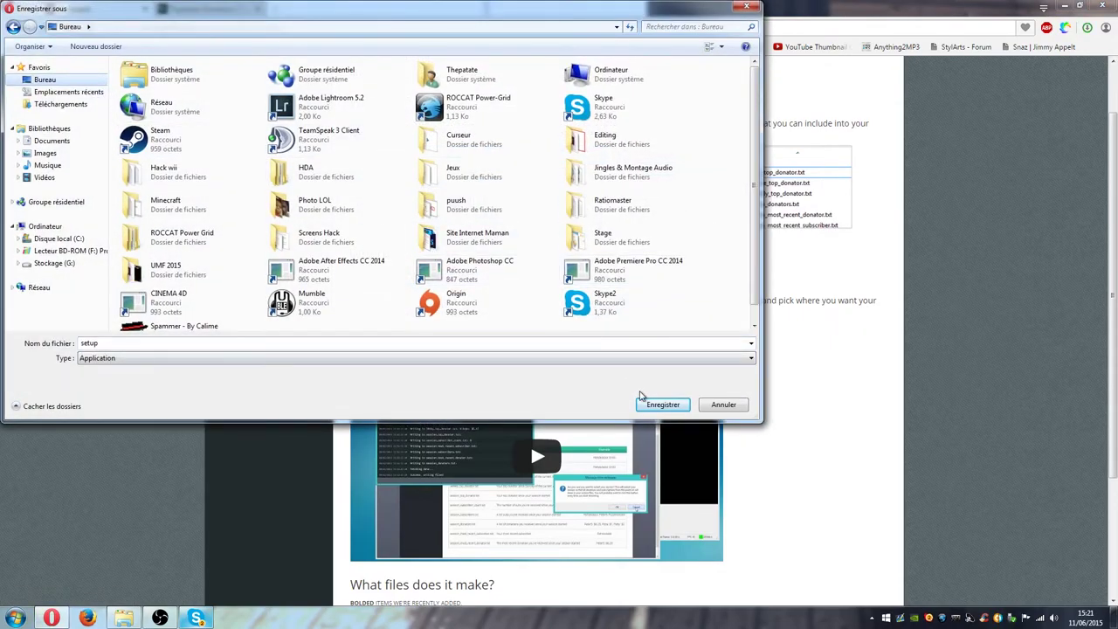
pyautogui.click(661, 405)
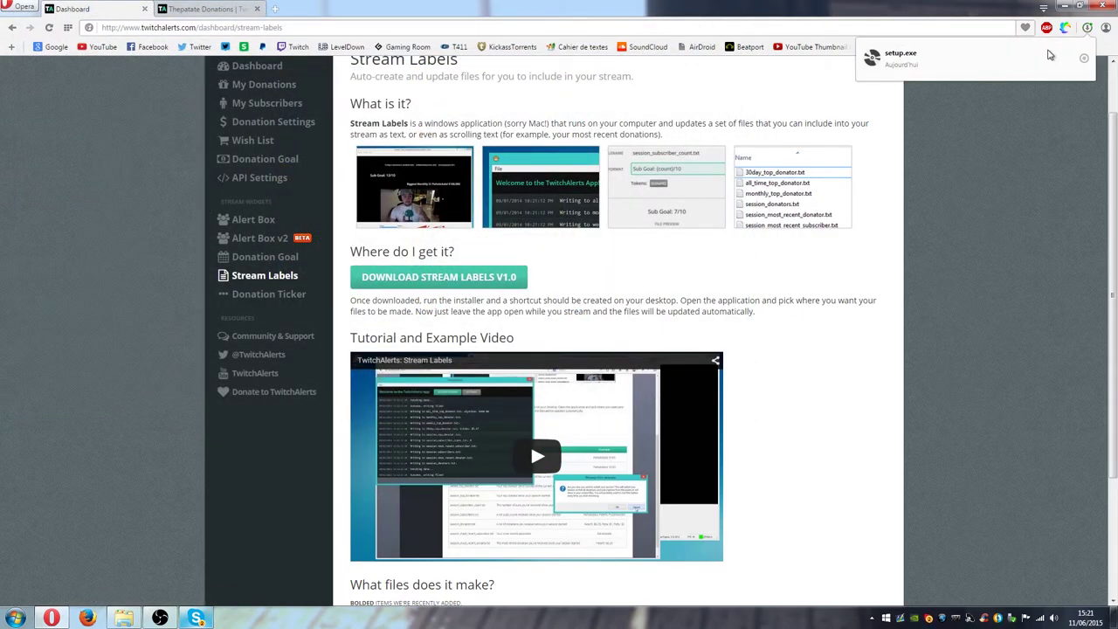
pyautogui.click(917, 61)
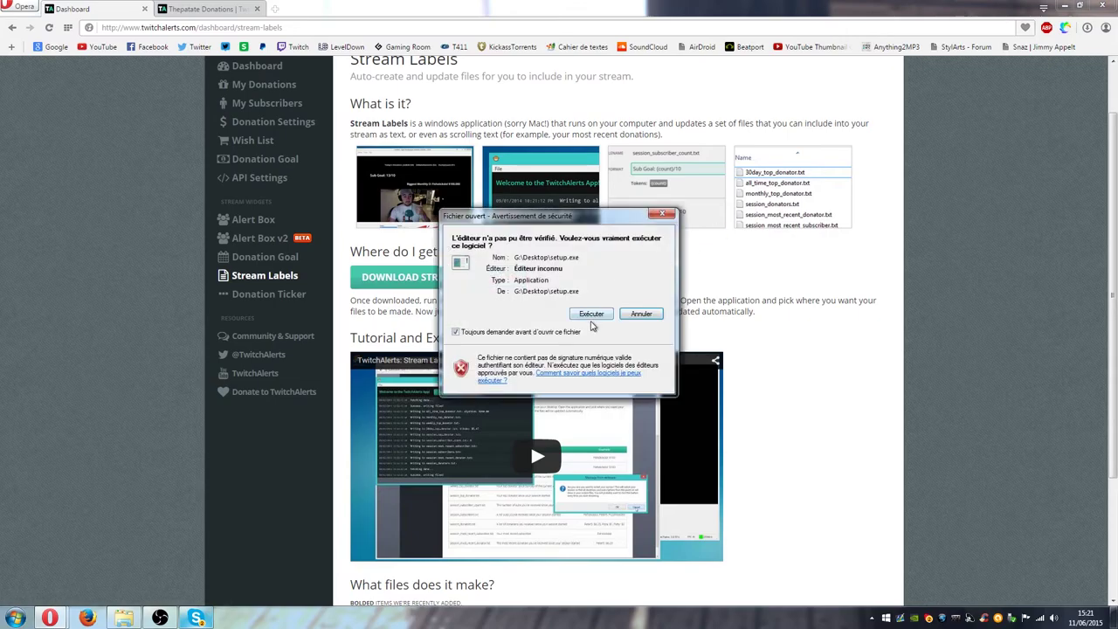
pyautogui.click(594, 320)
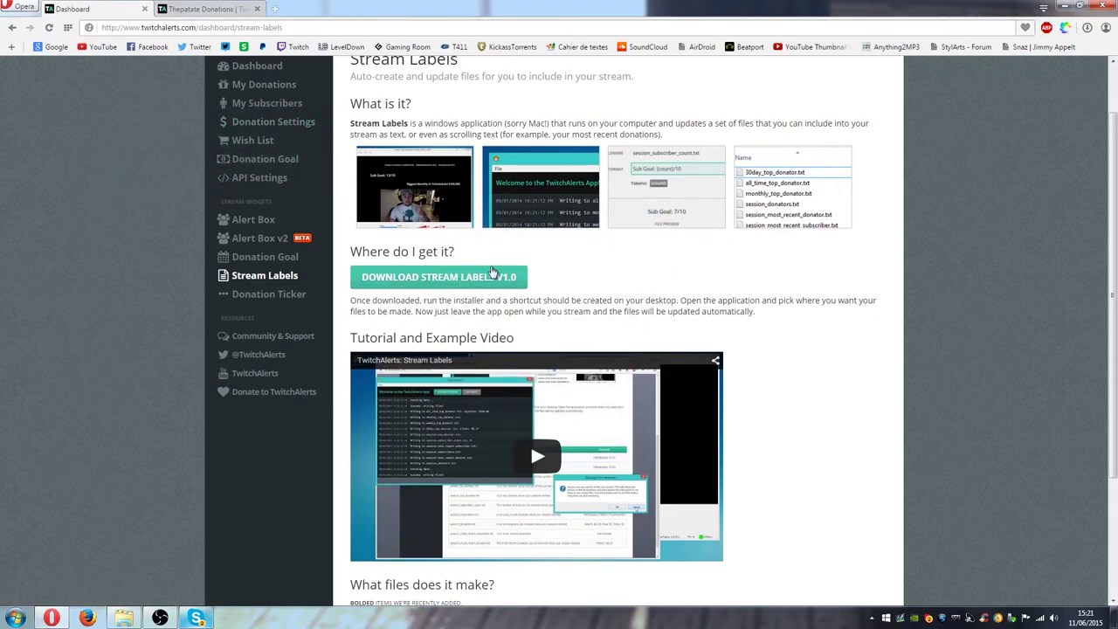
# Reposition the TwitchAlerts app window so it sits clear of the Stream Labels page's download button, with its log in view.
pyautogui.moveTo(407, 134); pyautogui.dragTo(845, 136)
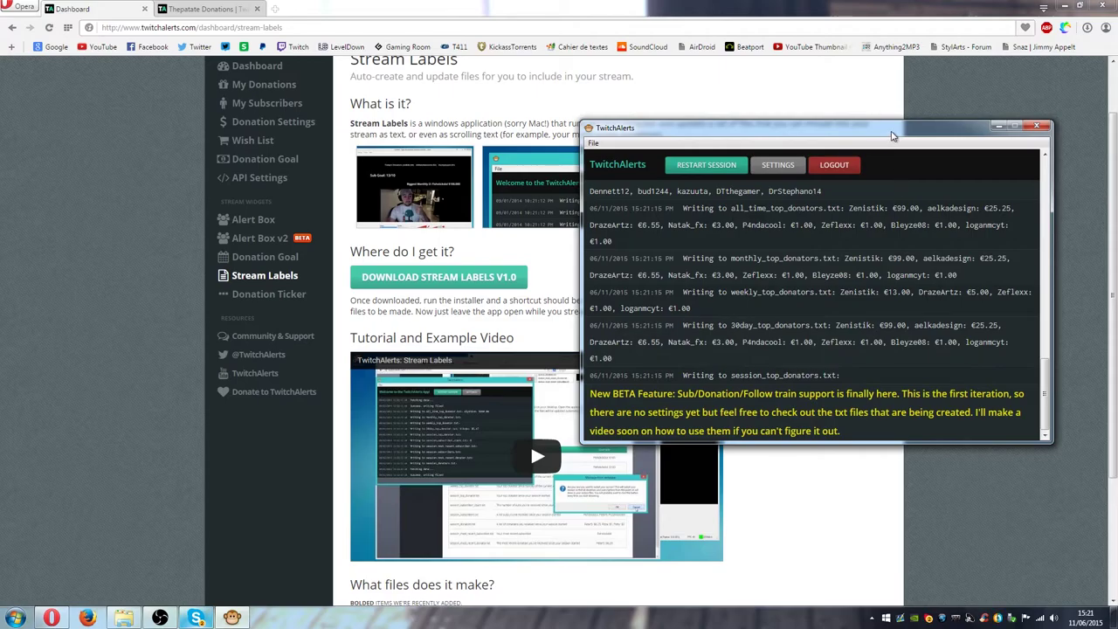
pyautogui.moveTo(892, 128); pyautogui.dragTo(930, 113)
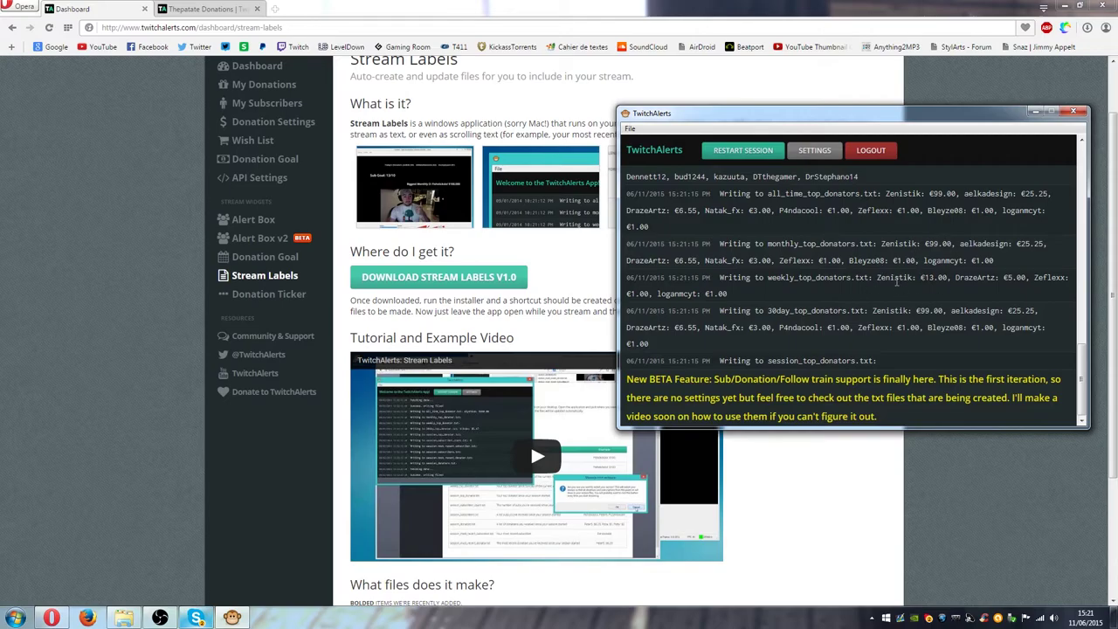
pyautogui.moveTo(908, 122); pyautogui.dragTo(919, 109)
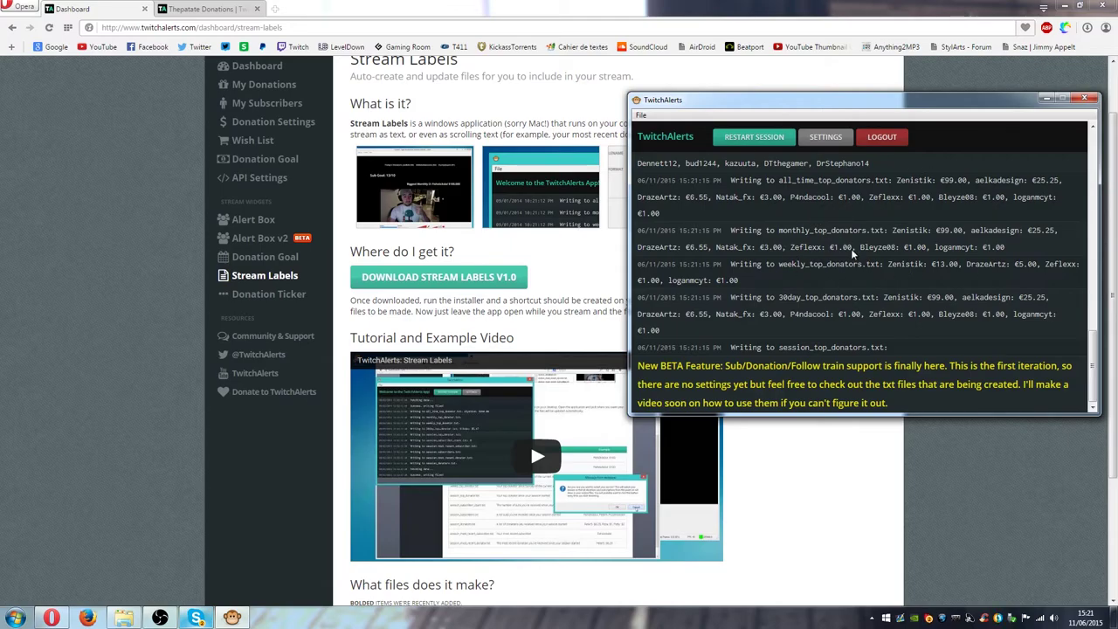
pyautogui.moveTo(793, 107); pyautogui.dragTo(793, 98)
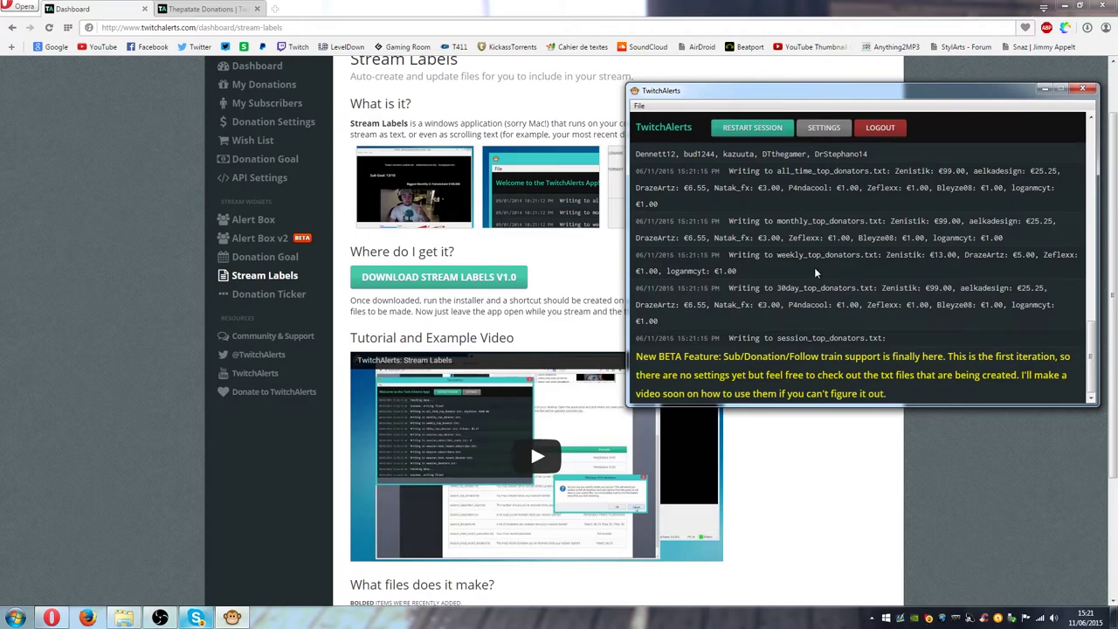
pyautogui.moveTo(766, 97); pyautogui.dragTo(760, 92)
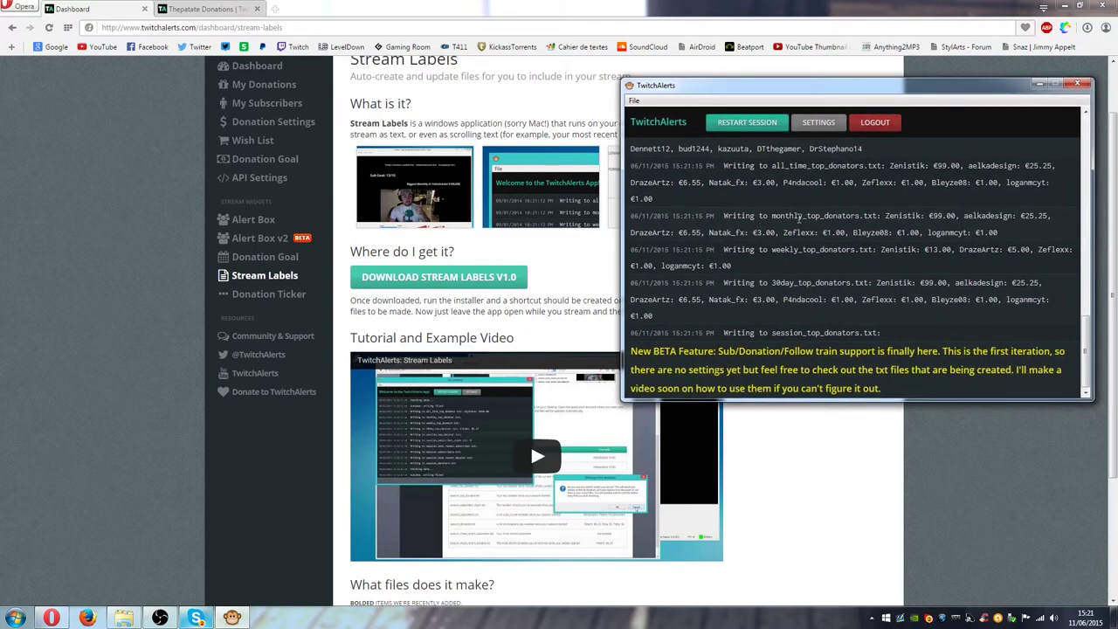
pyautogui.moveTo(678, 90); pyautogui.dragTo(681, 68)
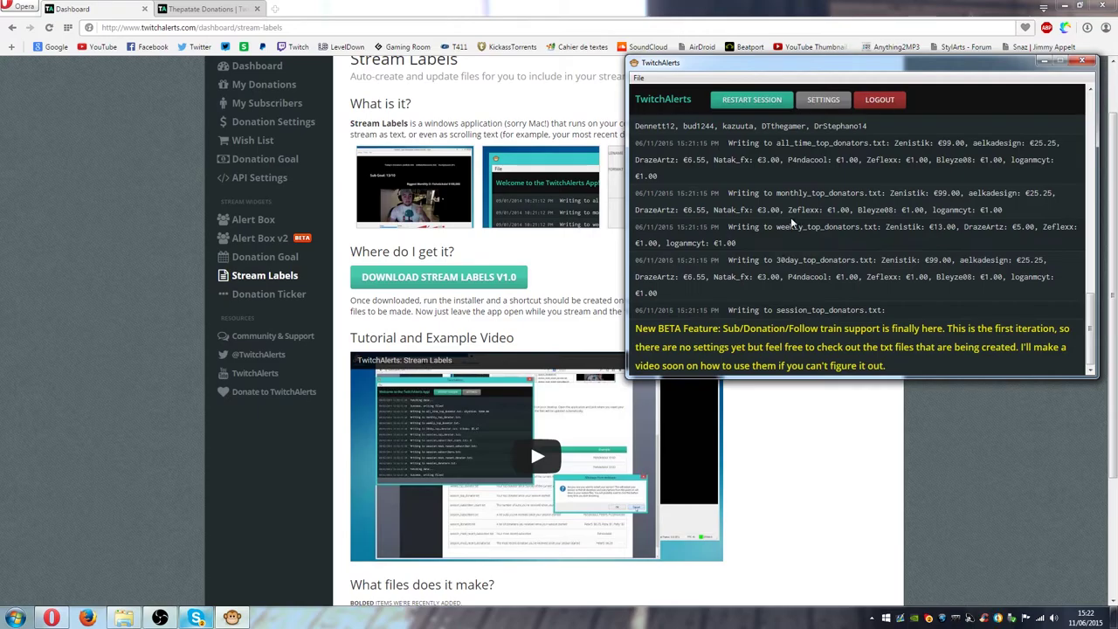
pyautogui.moveTo(786, 70); pyautogui.dragTo(786, 71)
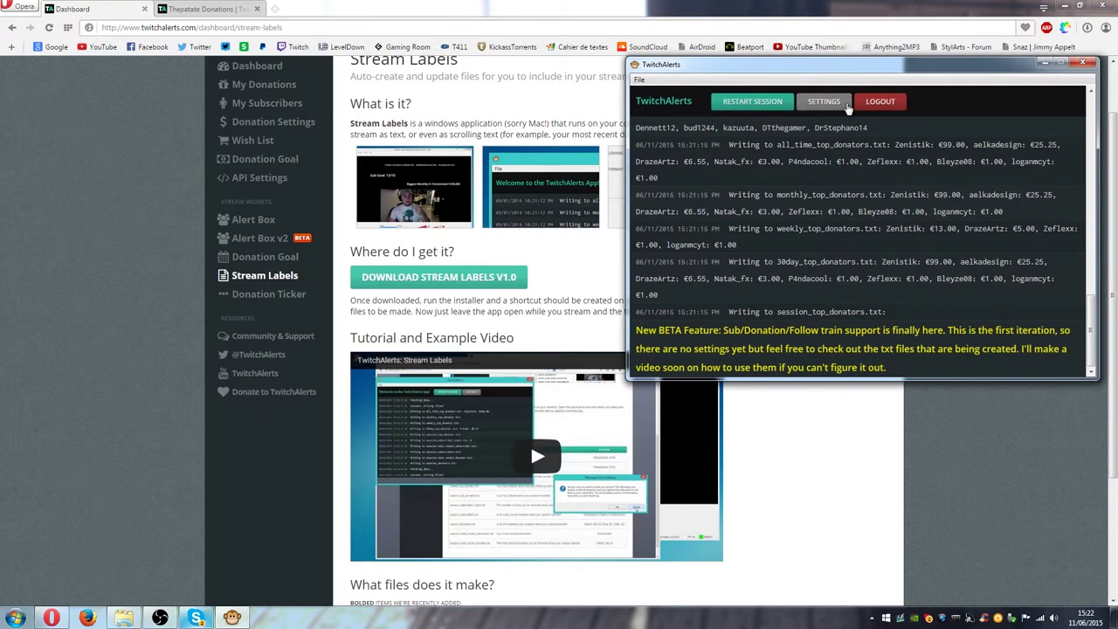